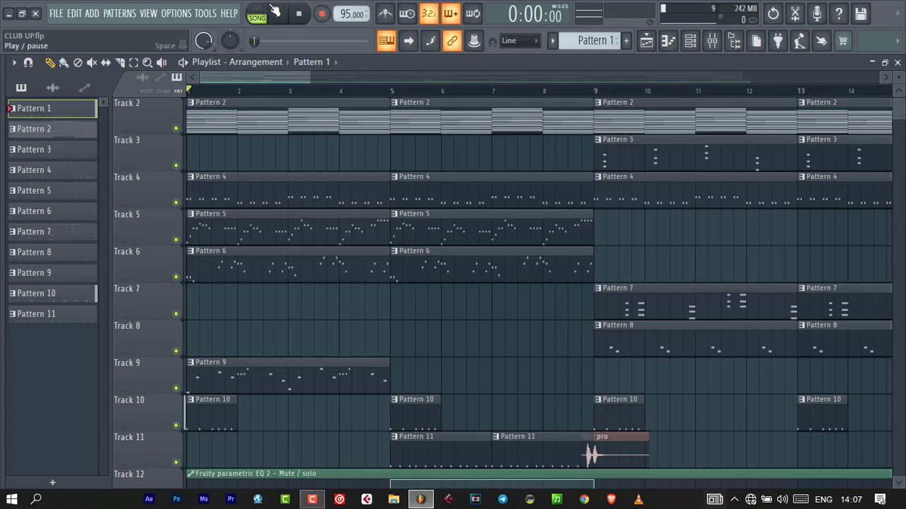
- Switch playback from song to pattern mode and open the channel rack for Pattern 1
click(256, 13)
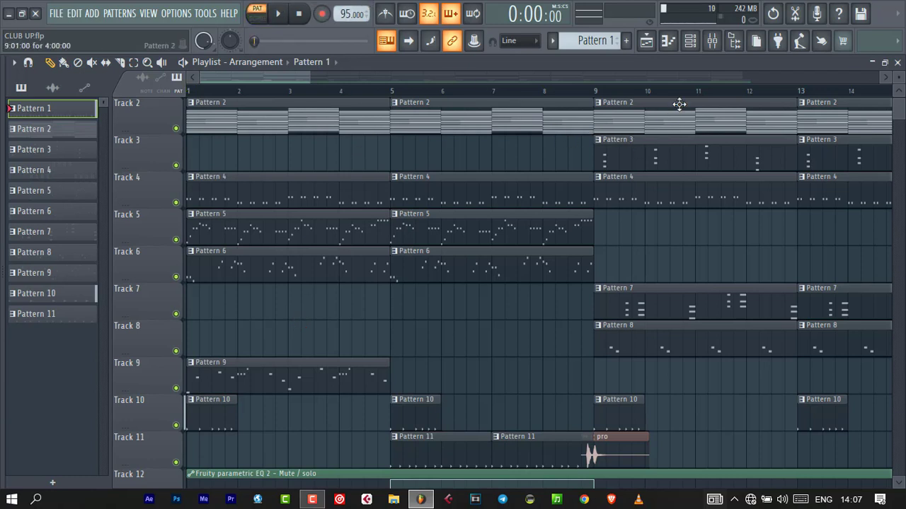
click(690, 40)
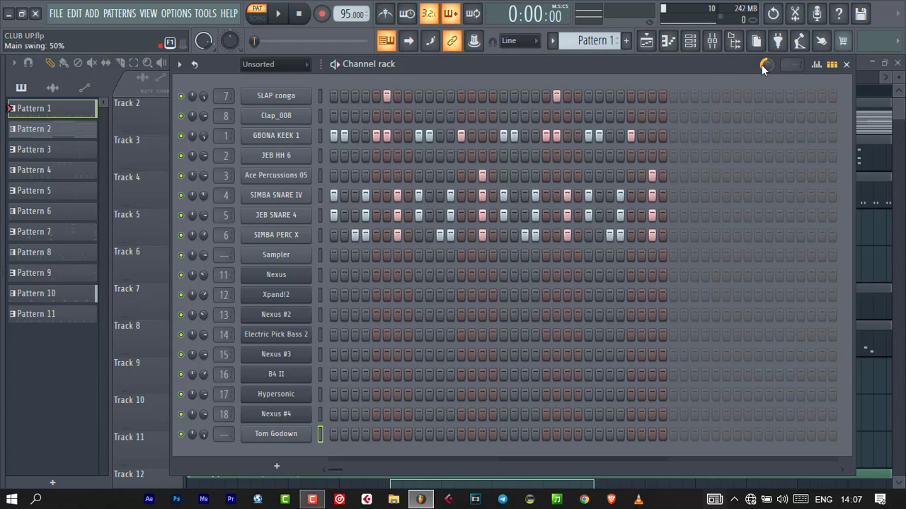
click(658, 60)
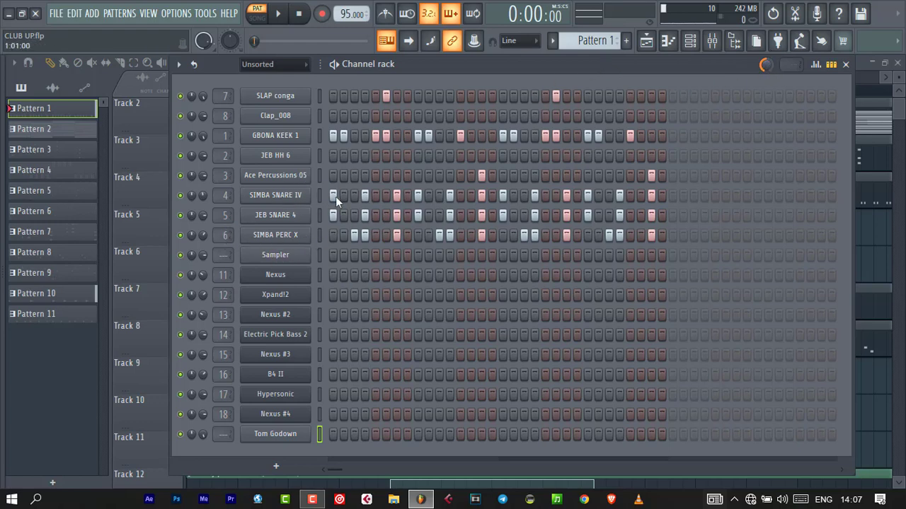
- Refill the GBONA KEEK 1 row every 4 steps and add extra kicks on steps 2, 6, 10, 18, 22 and 26
click(319, 138)
click(331, 136)
right_click(309, 136)
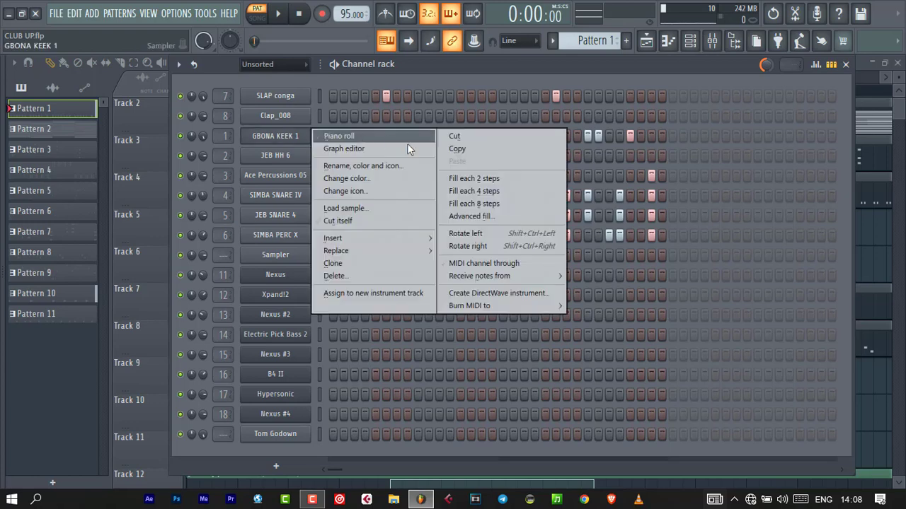
click(458, 192)
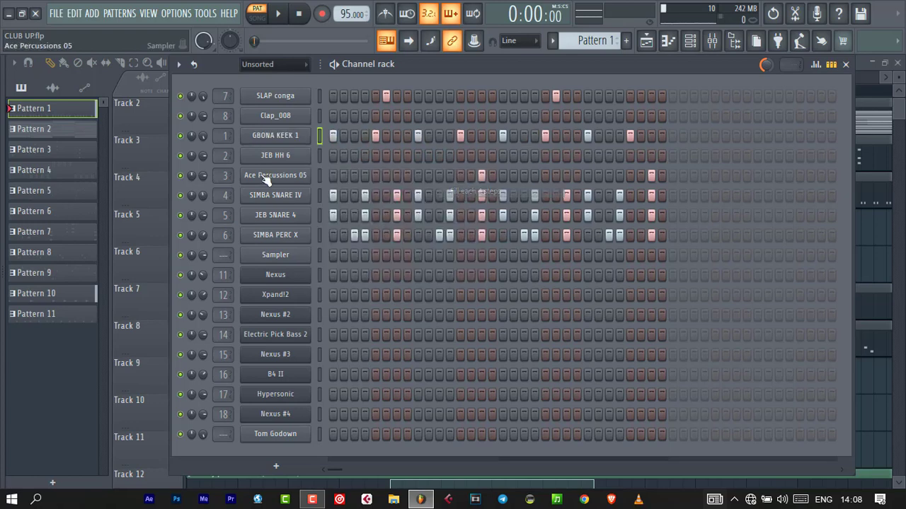
click(427, 136)
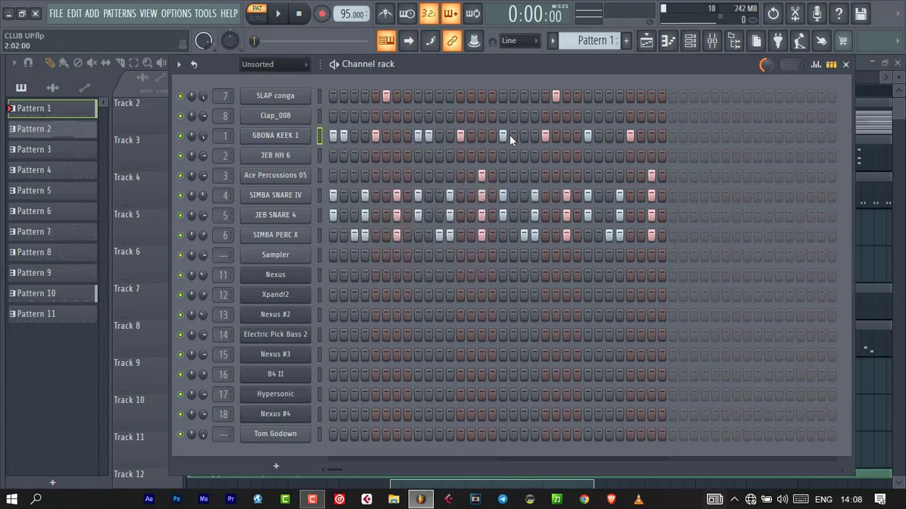
click(598, 136)
click(386, 136)
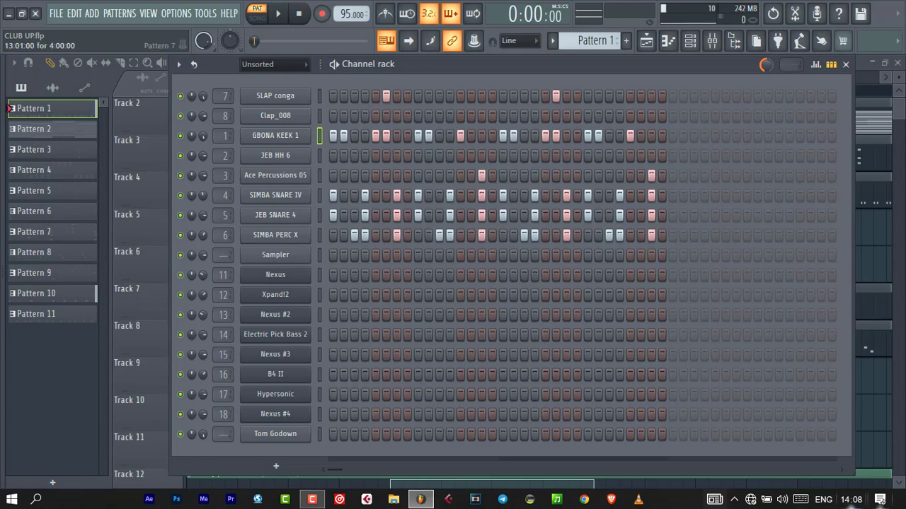
- Solo the GBONA KEEK 1 channel and audition the kick pattern on its own
right_click(180, 136)
click(198, 142)
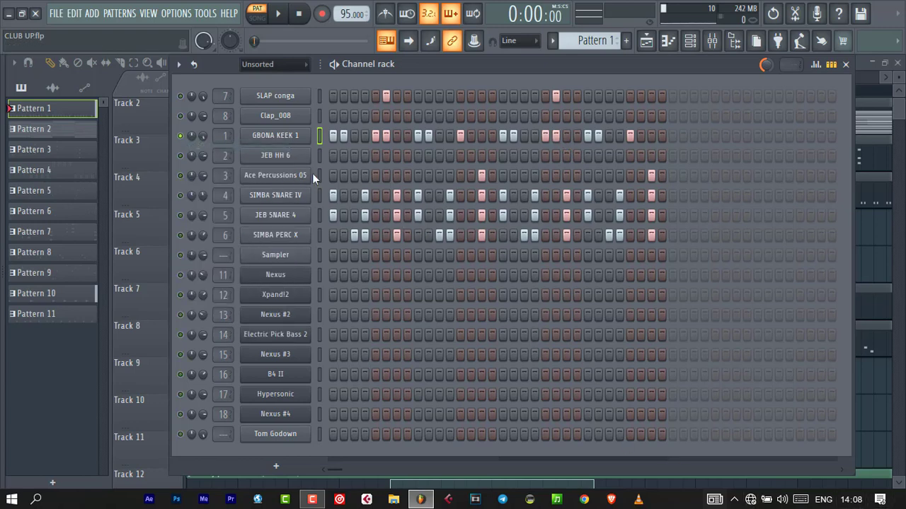
key(space)
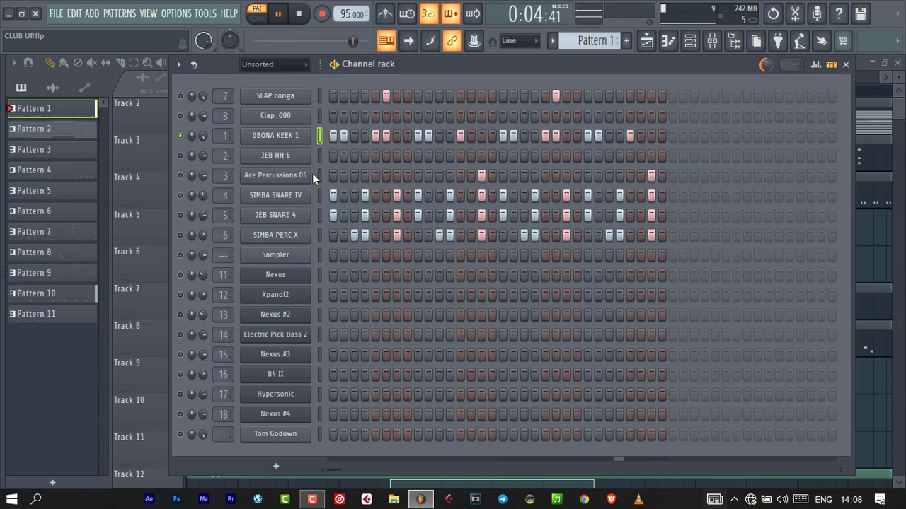
key(space)
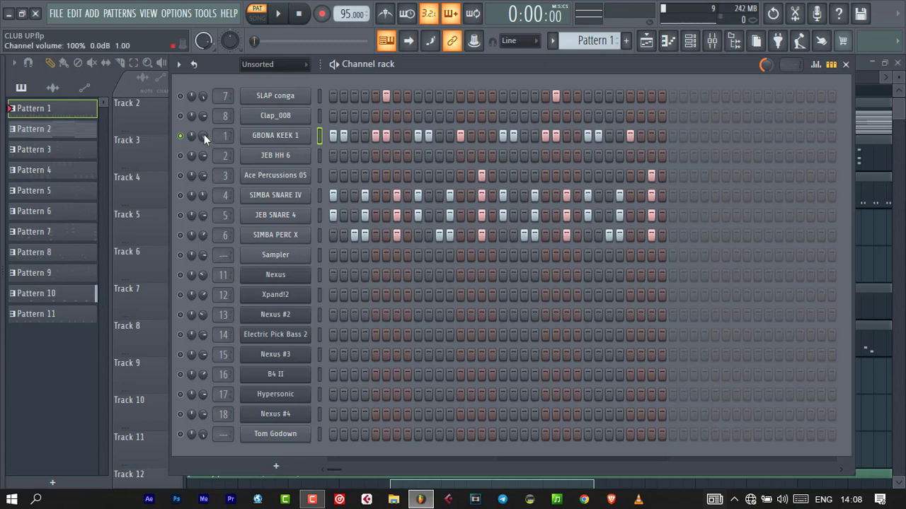
- Examine the sample and miscellaneous settings of the GBONA KEEK 1 channel, and close its window
click(270, 142)
drag(187, 147, 225, 98)
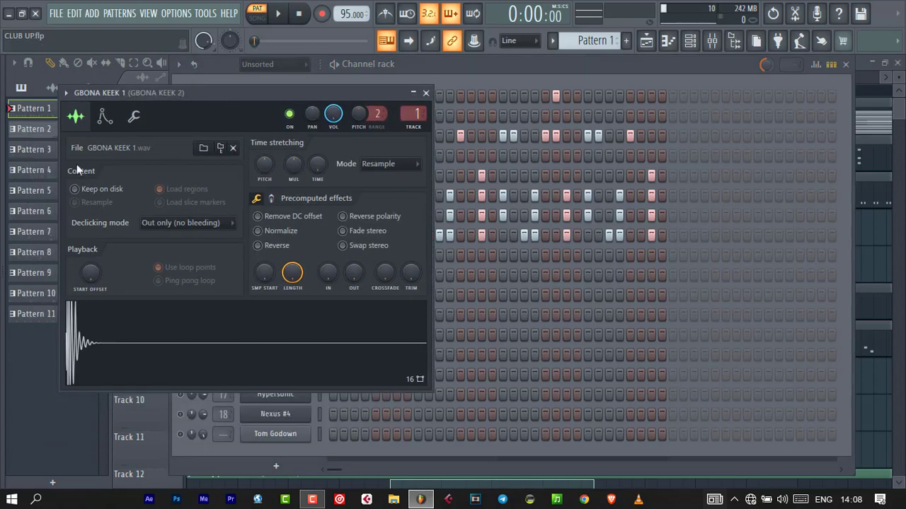
click(134, 117)
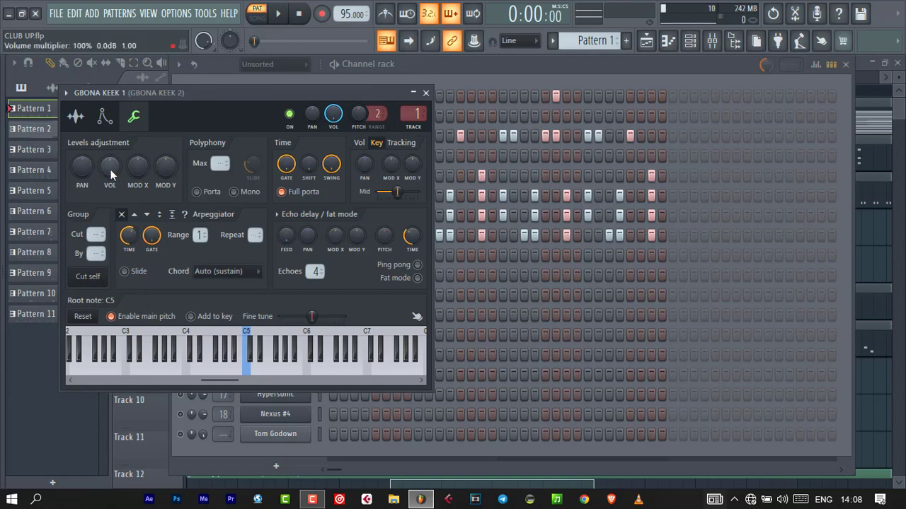
click(87, 119)
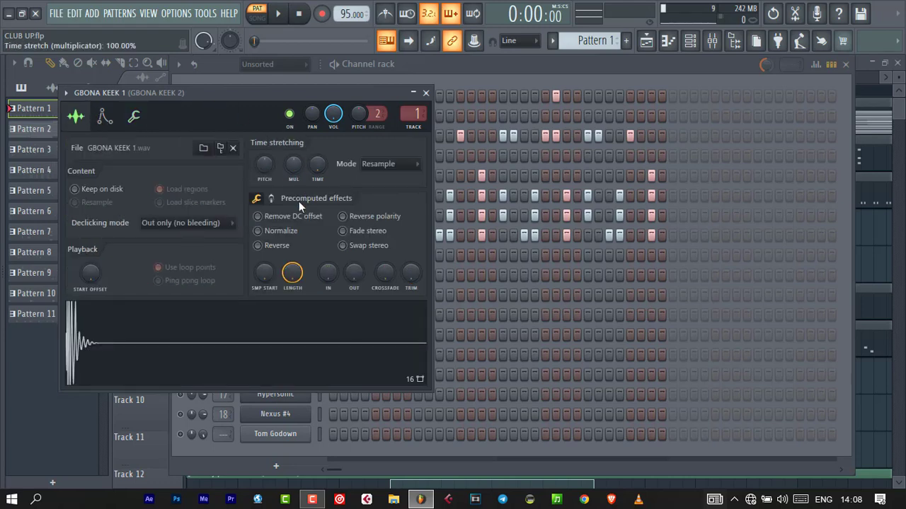
click(425, 93)
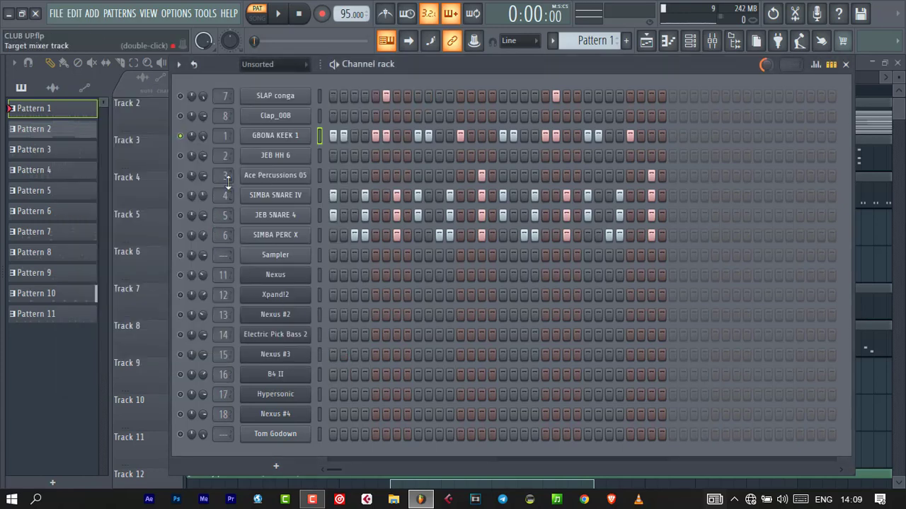
- Add JEB HH 6 hits on steps 4, 12, 20 and 28, and audition the unmuted hi-hat with the kick
click(320, 155)
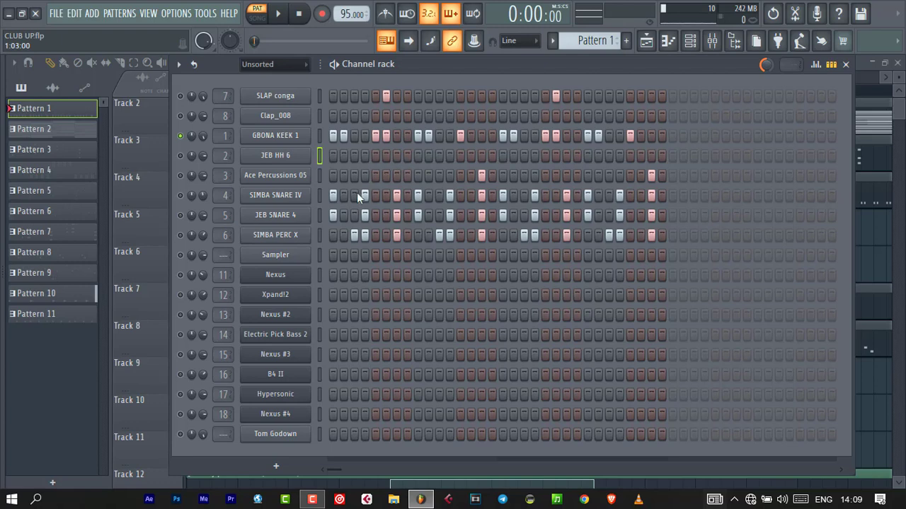
click(364, 155)
key(space)
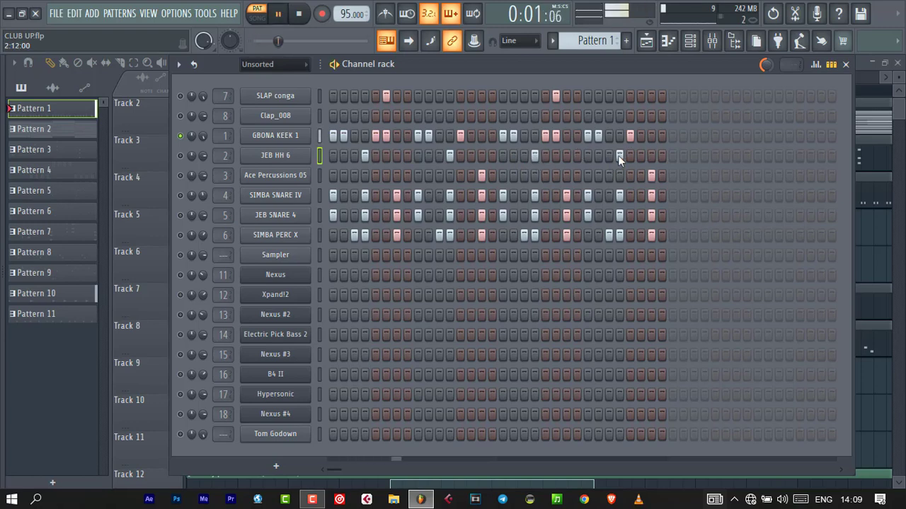
key(space)
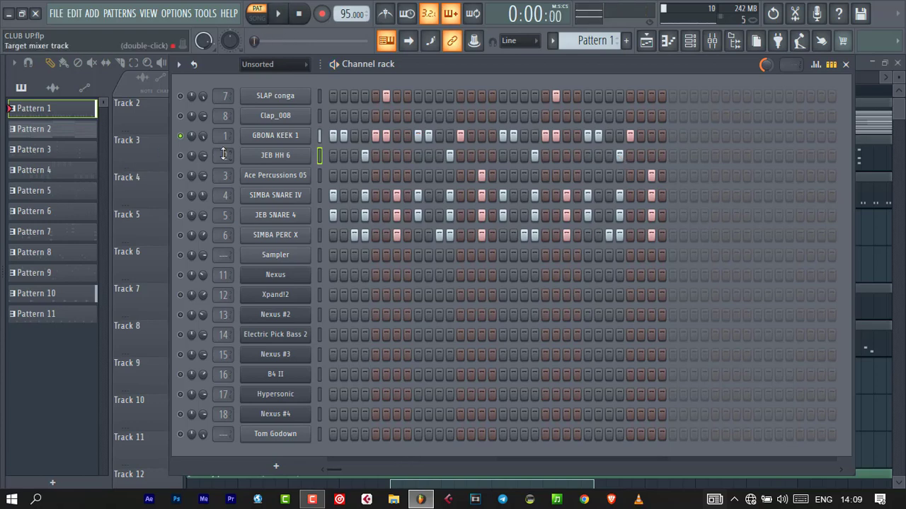
key(space)
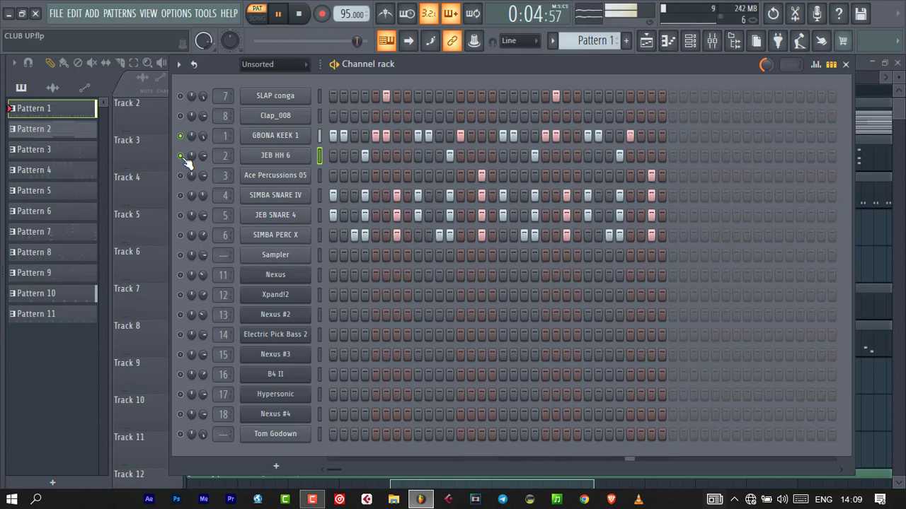
key(space)
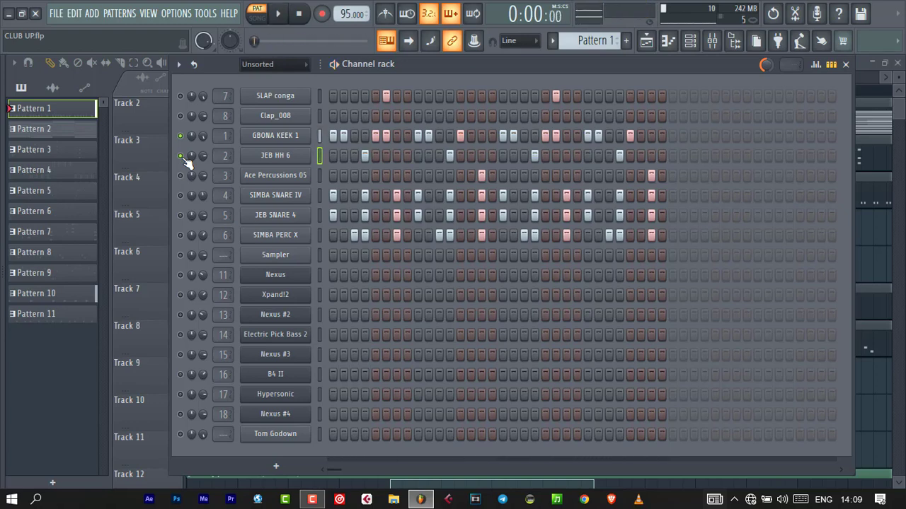
- Unmute the Ace Percussions 05 channel and look over its sample settings
click(181, 175)
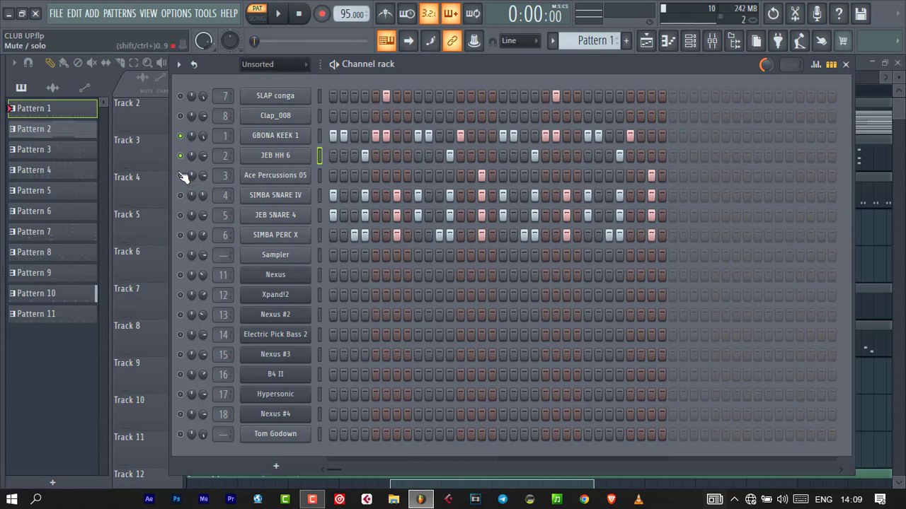
click(275, 177)
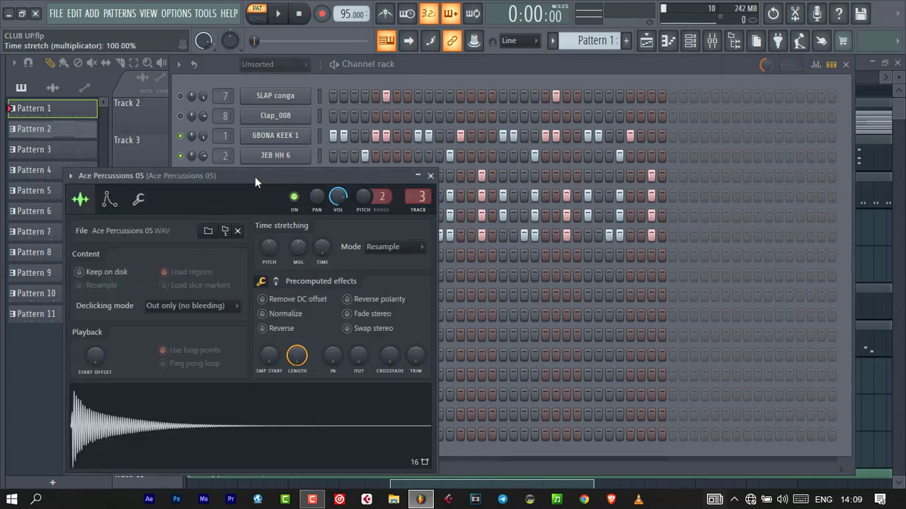
drag(255, 177, 275, 127)
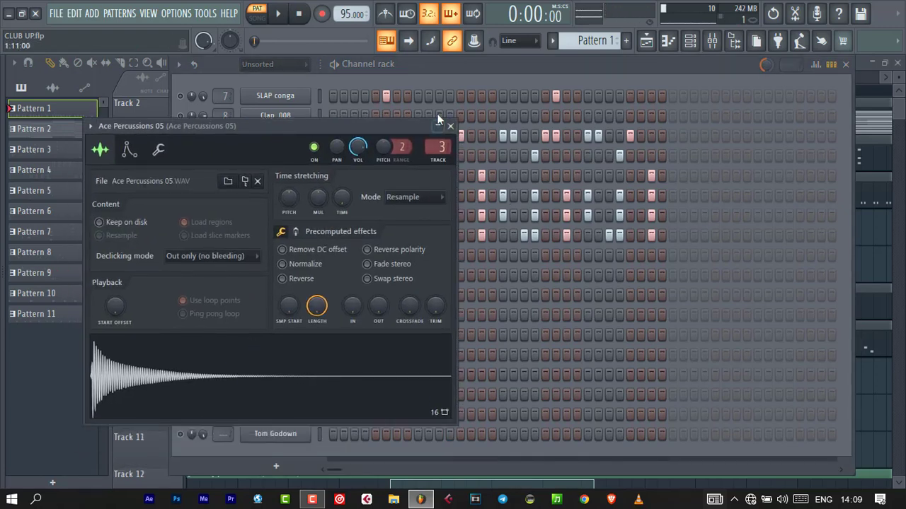
click(450, 126)
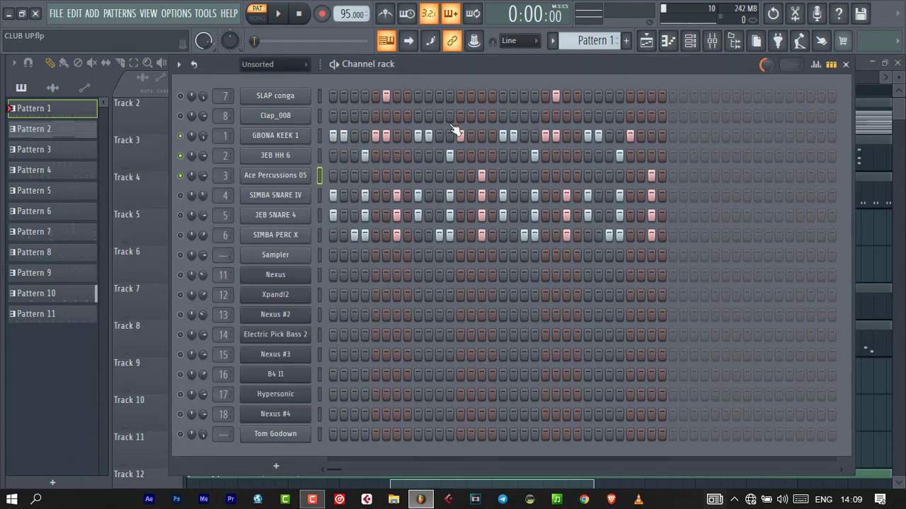
- Audition the kick, hi-hat and percussion together and set the JEB HH 6 channel volume to 58%
key(space)
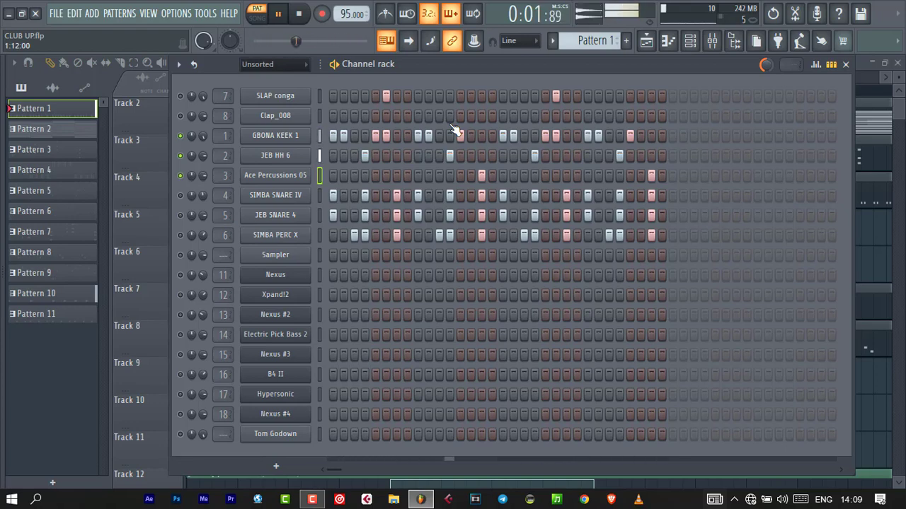
key(space)
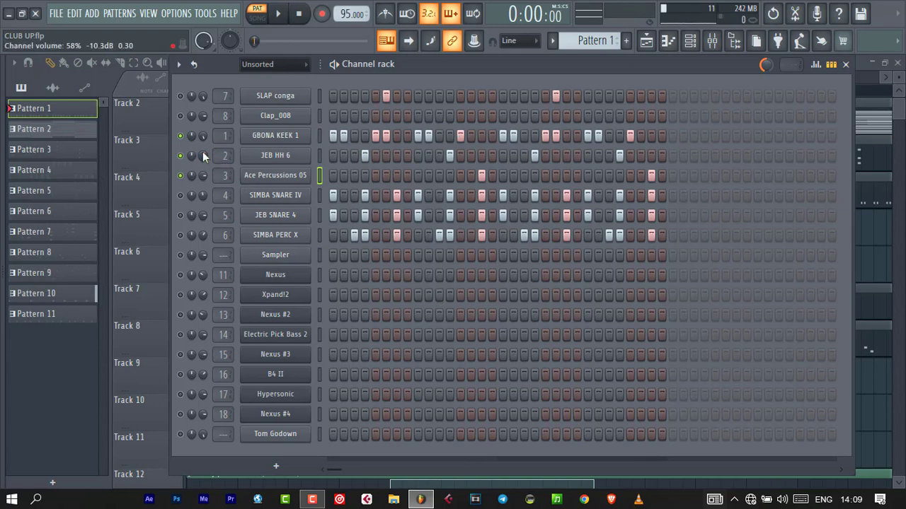
key(space)
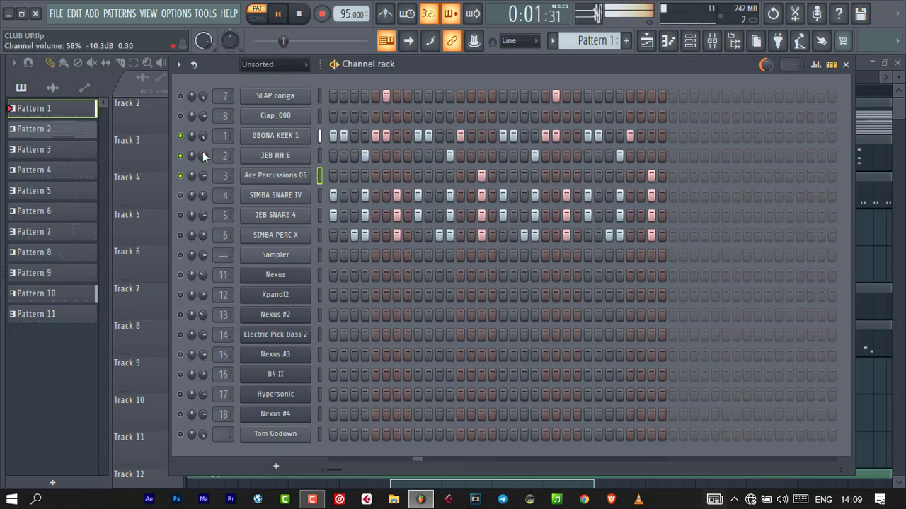
key(space)
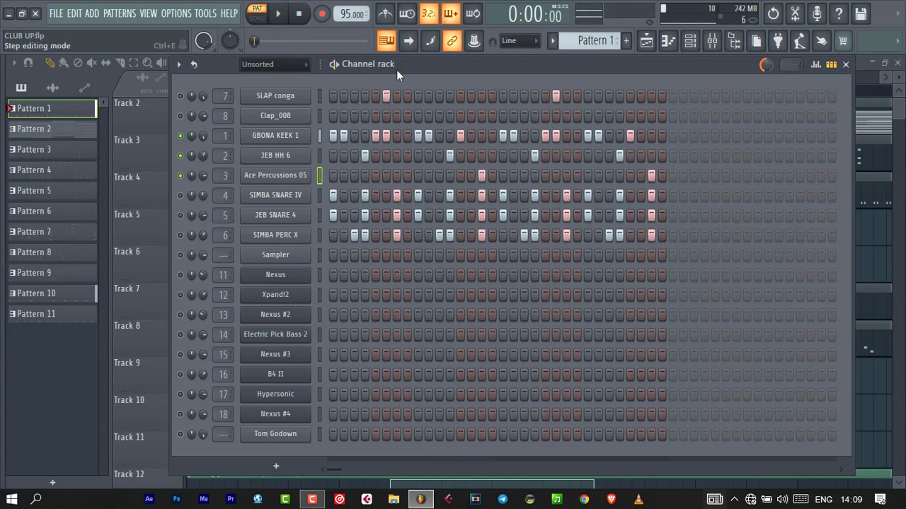
- Unmute SIMBA SNARE IV, check its sample waveform, and audition the snare with the other active drums
click(275, 194)
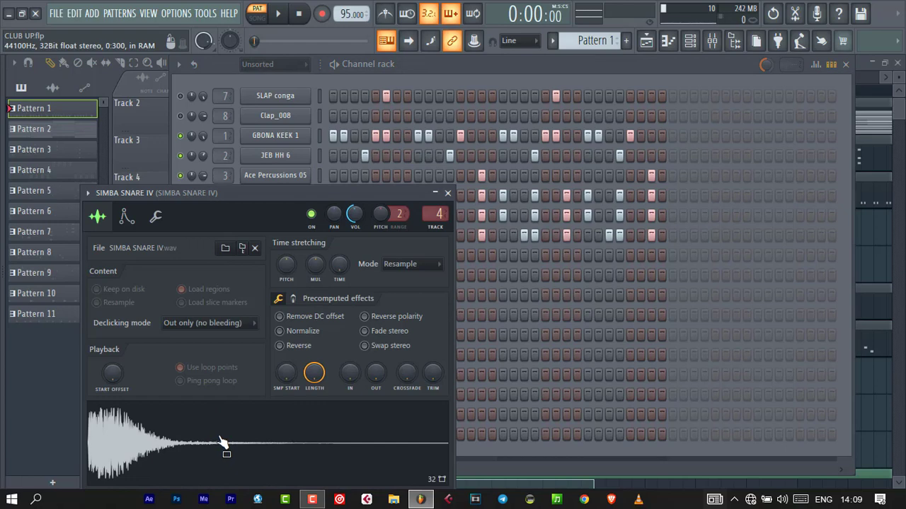
click(448, 193)
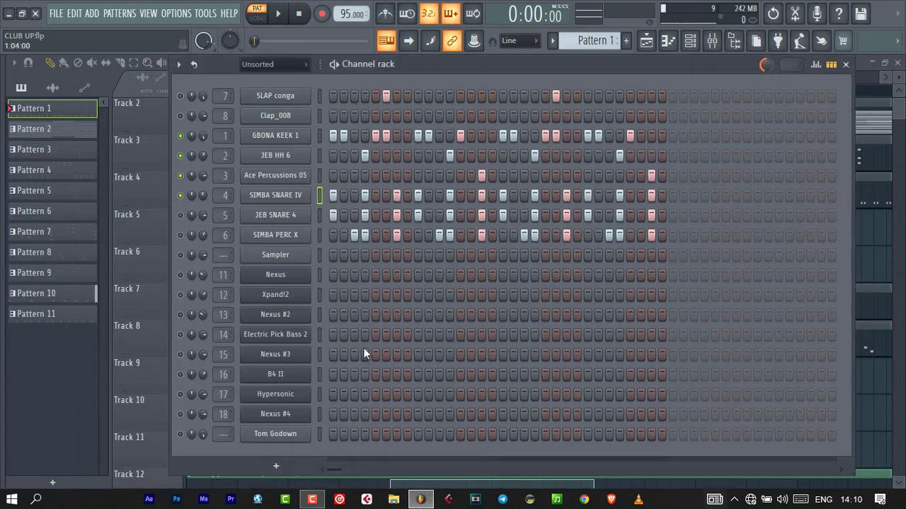
key(space)
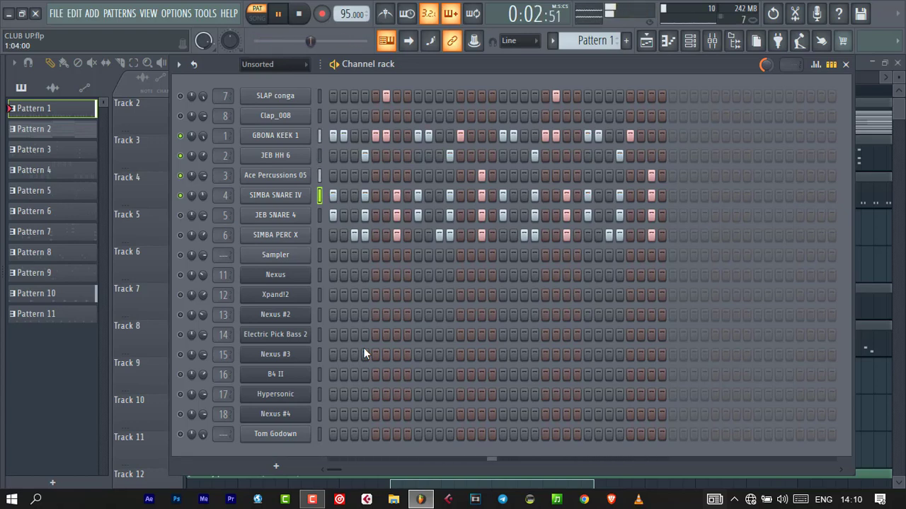
key(space)
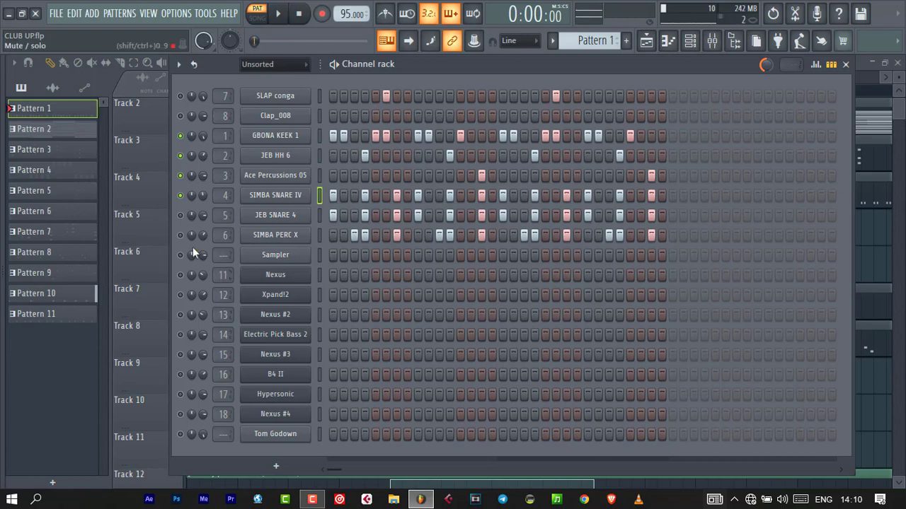
- Unmute the JEB SNARE 4 channel and open its sample settings with the full waveform in view
click(287, 215)
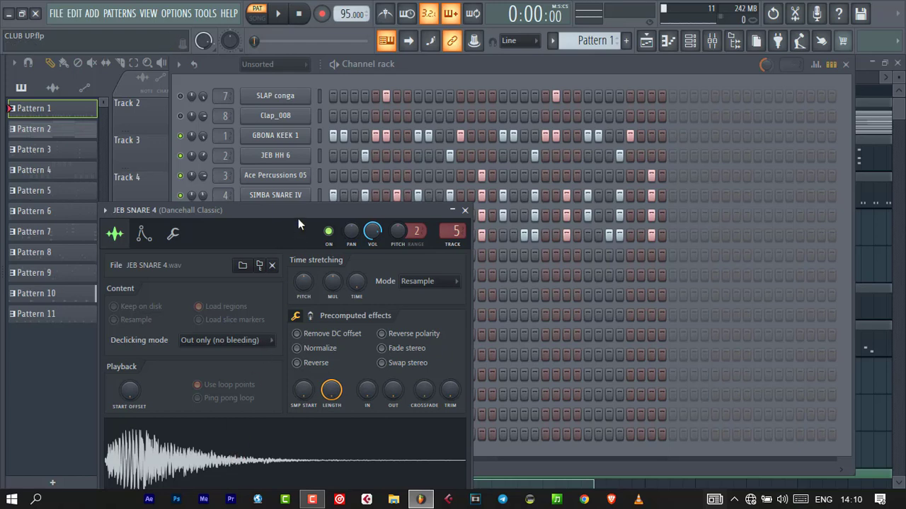
drag(298, 211, 308, 120)
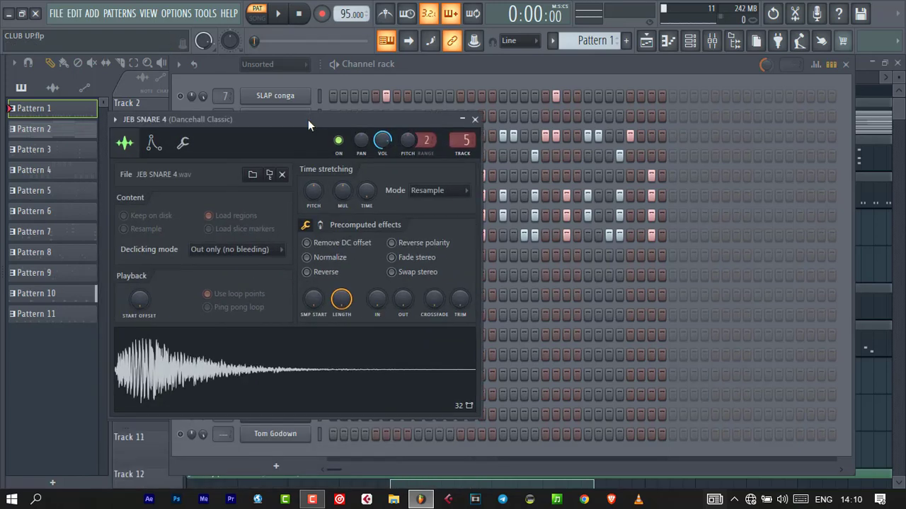
right_click(230, 367)
click(272, 343)
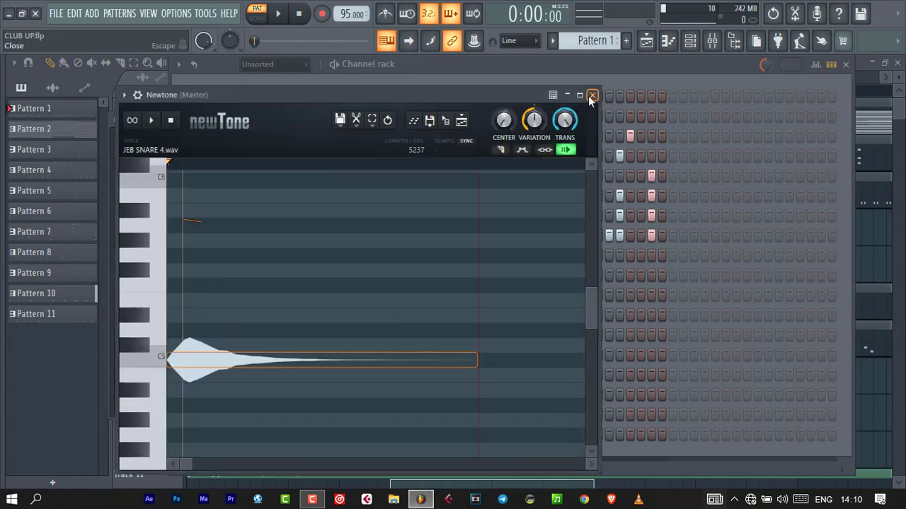
click(590, 95)
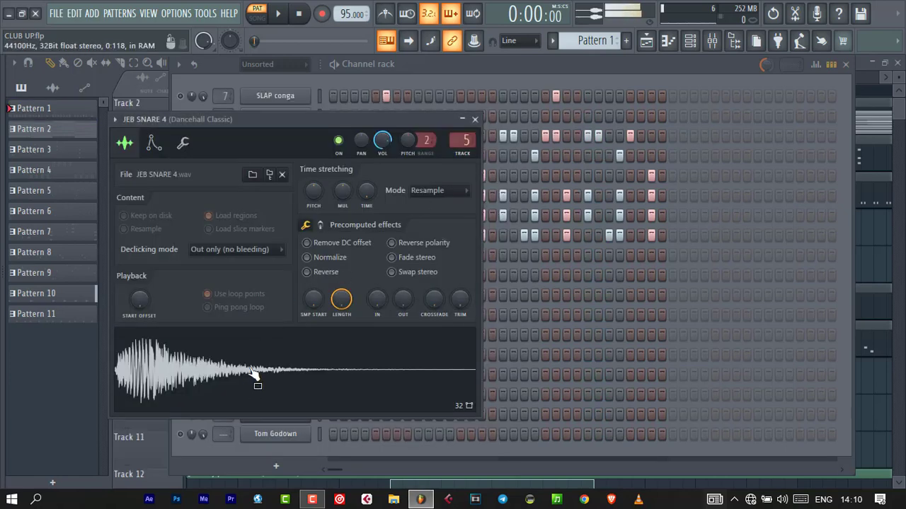
- Preview the JEB SNARE 4 sample, close its settings, and audition the snare with the other active drums
click(128, 368)
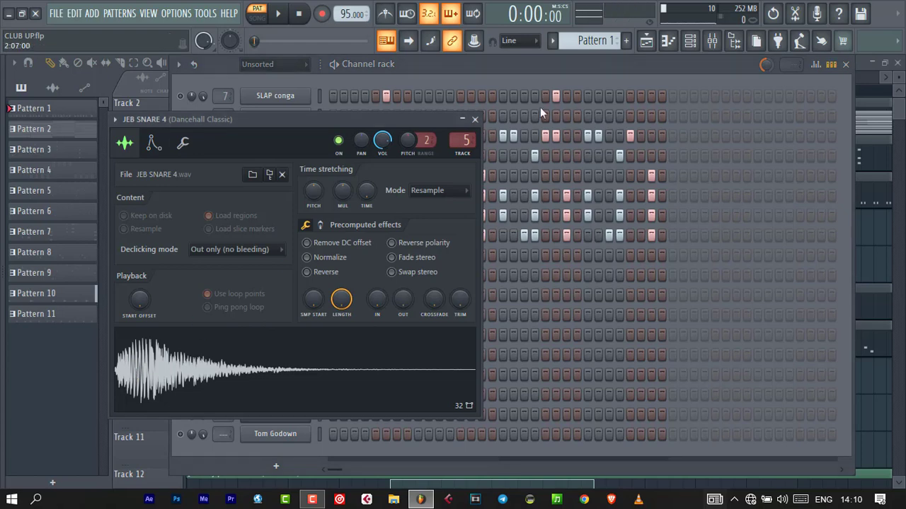
click(475, 118)
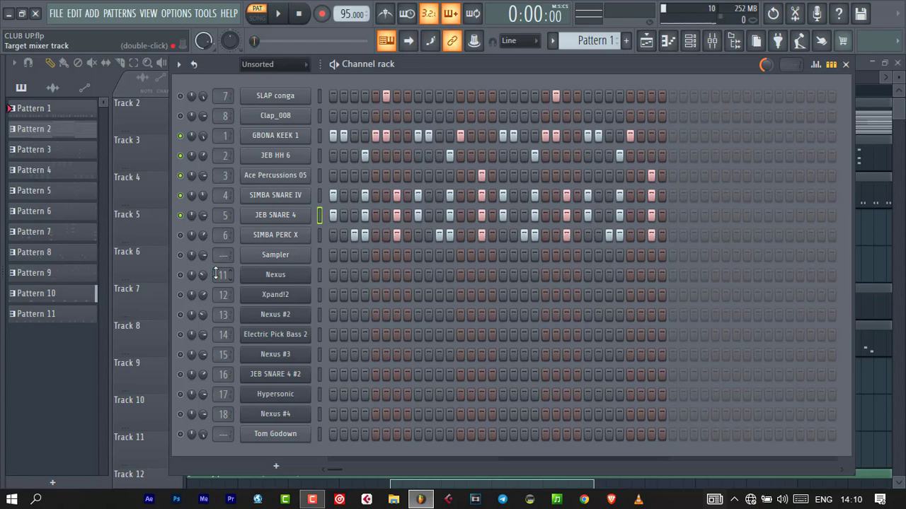
key(space)
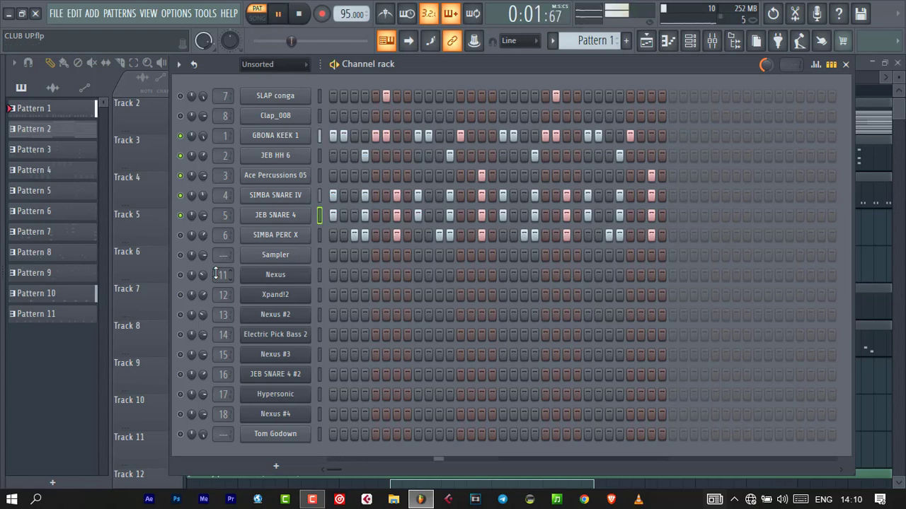
key(space)
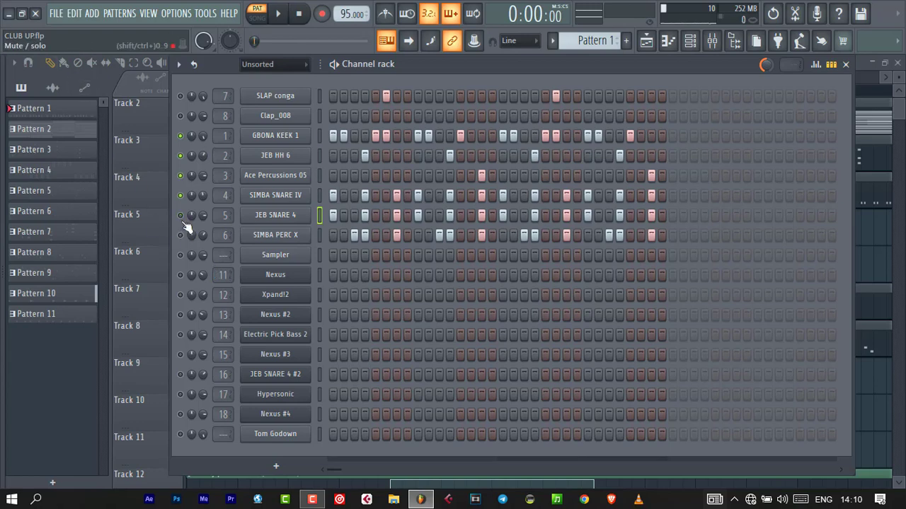
- Compare playback of Pattern 1 with the JEB SNARE 4 channel muted and unmuted, leaving the channel on
key(space)
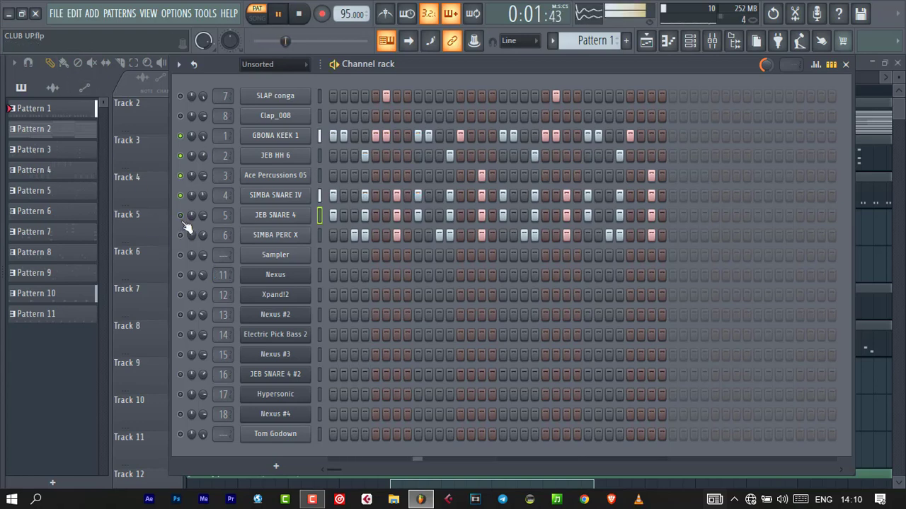
key(space)
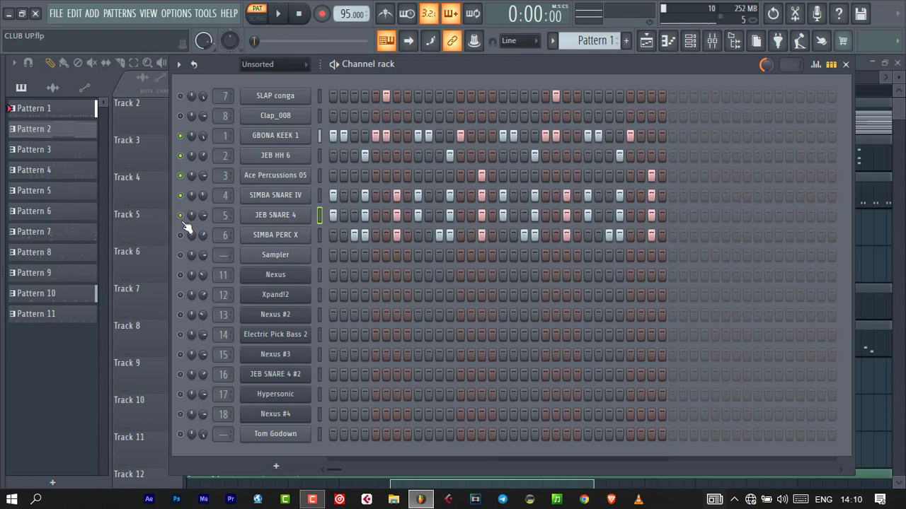
key(space)
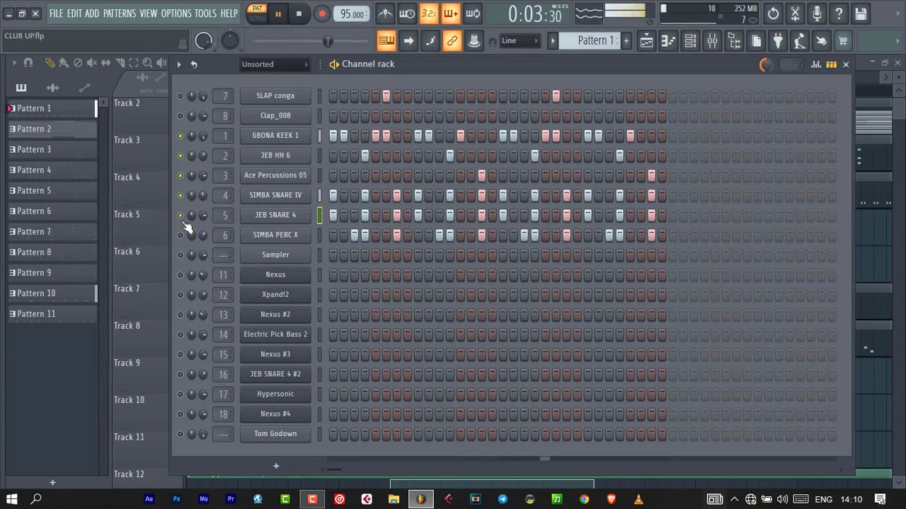
key(space)
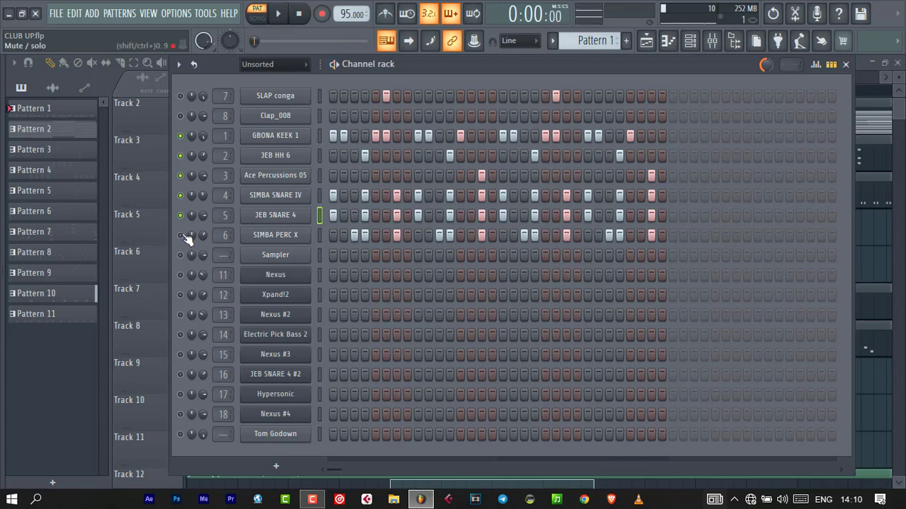
- Unmute SIMBA PERC X, check its sample settings, and audition it with the other active drums
click(275, 234)
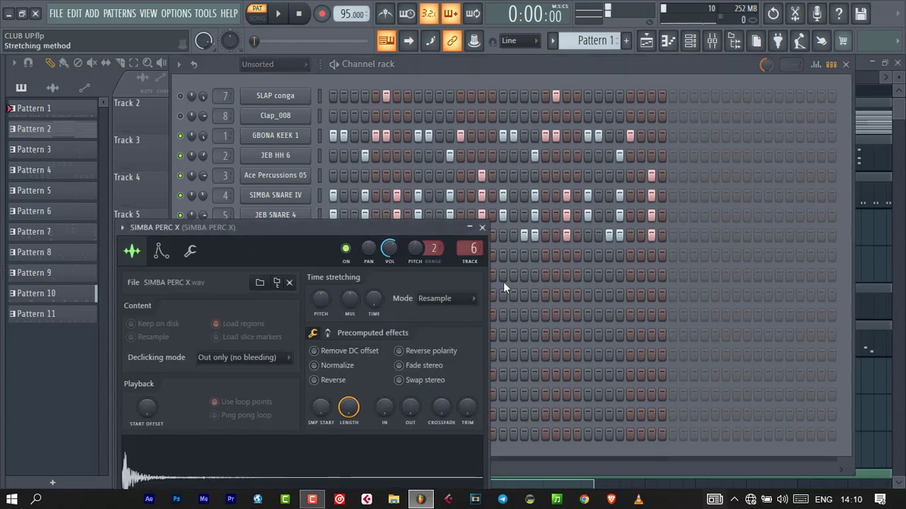
click(482, 228)
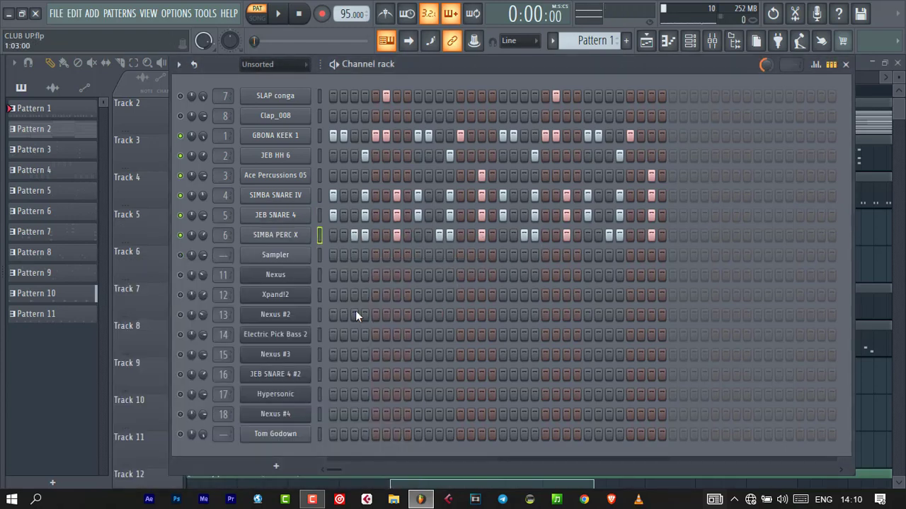
key(space)
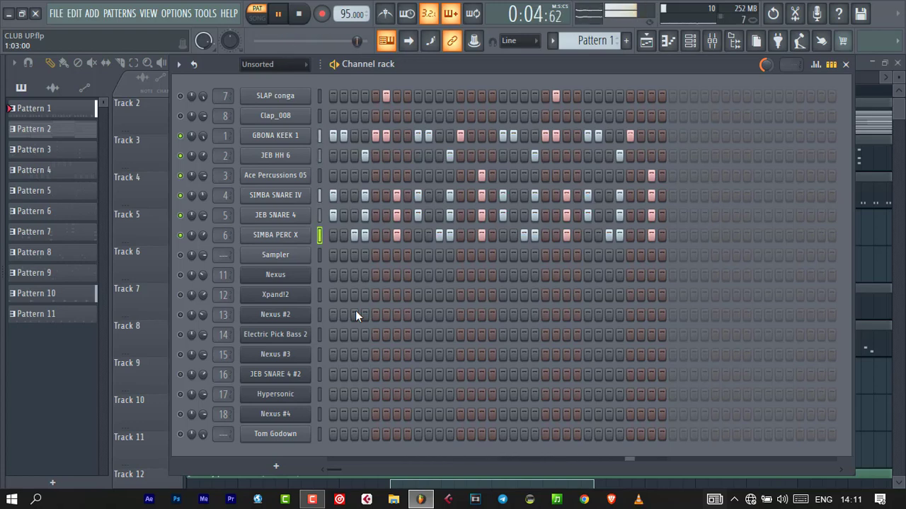
key(space)
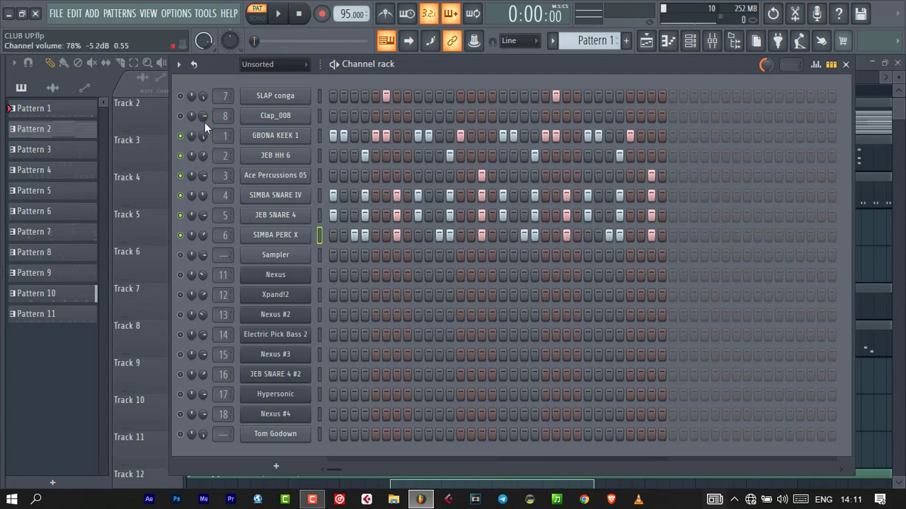
- Unmute the SLAP conga channel, preview its sample, and audition the conga within the full drum pattern
click(180, 95)
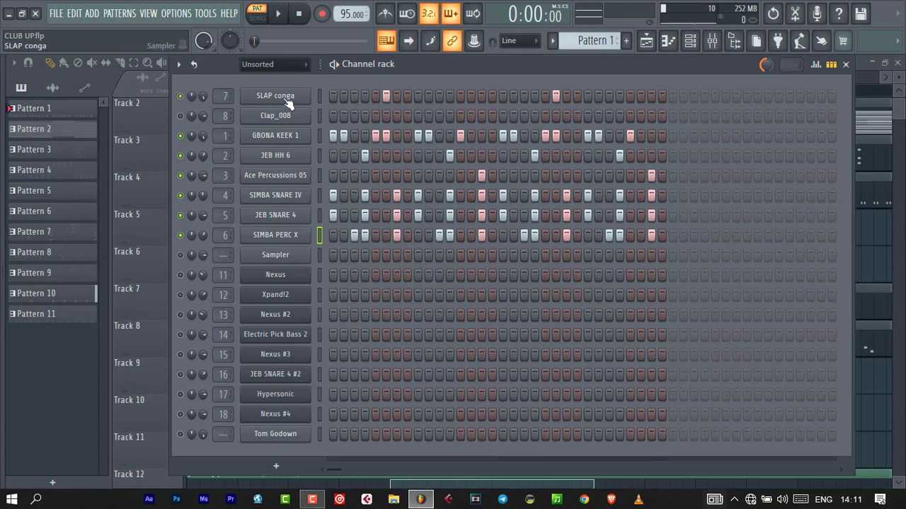
click(286, 101)
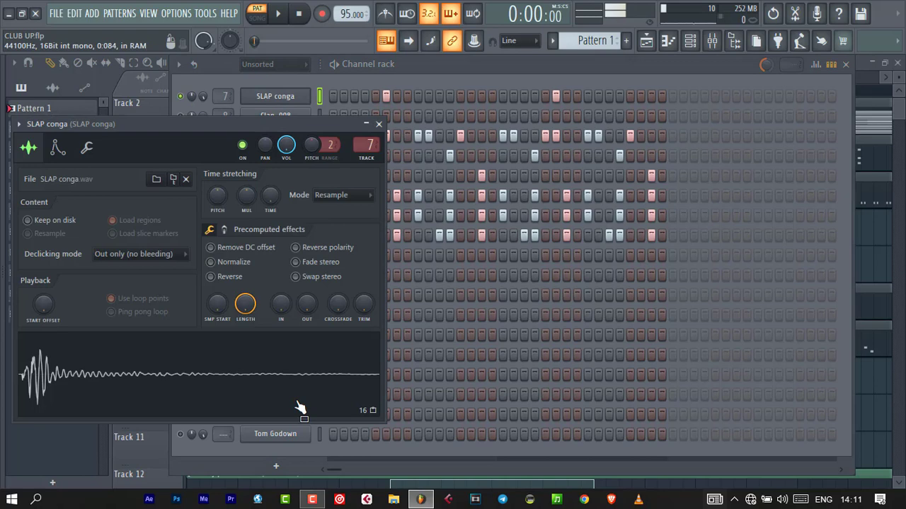
click(286, 455)
click(128, 123)
click(377, 126)
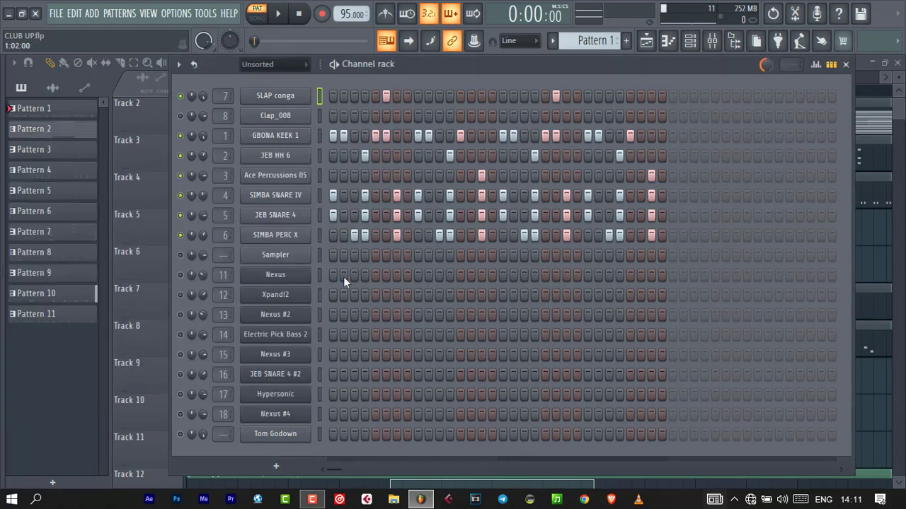
key(space)
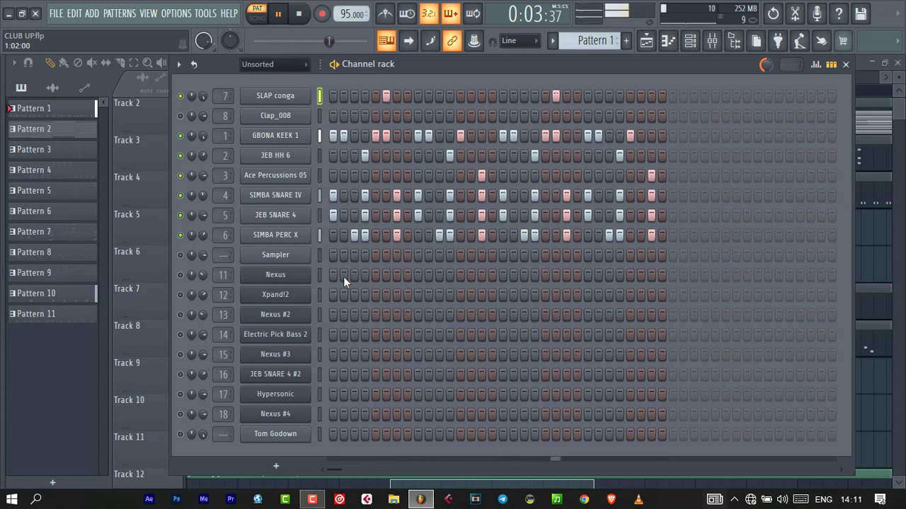
key(space)
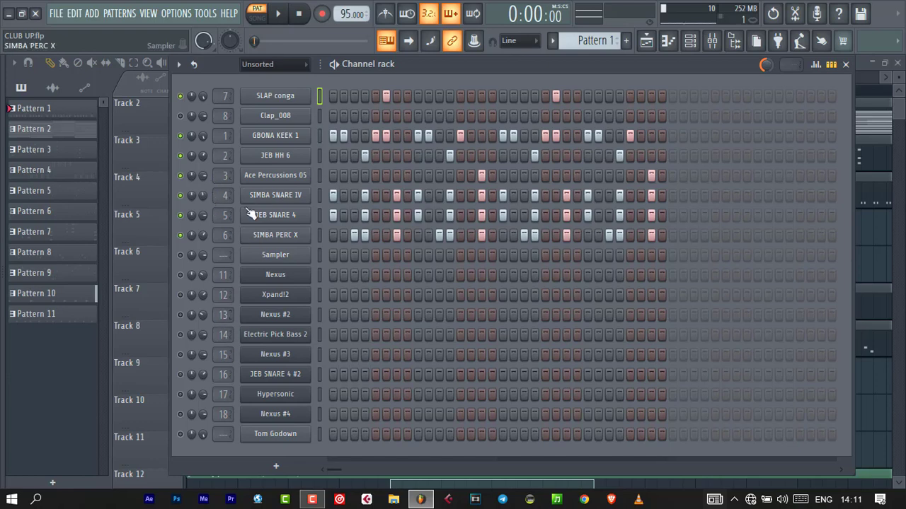
- Unmute the Clap_008 channel, check its sample, and unmute the Sampler channel as well
click(181, 116)
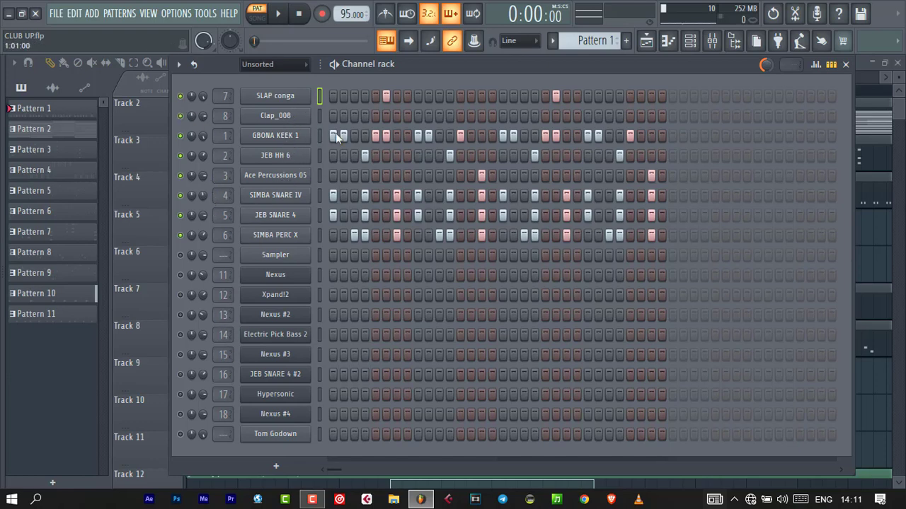
click(282, 118)
click(414, 157)
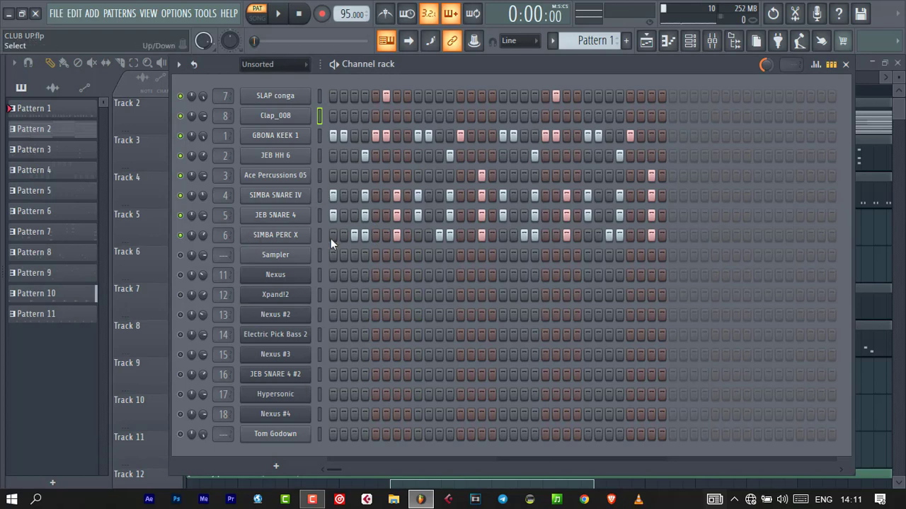
click(180, 255)
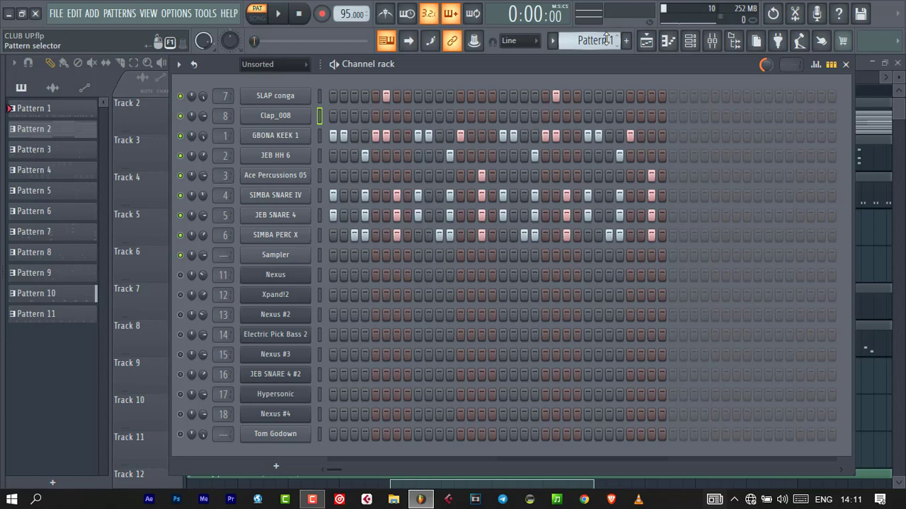
- Switch to Pattern 2, unmute the Nexus channel, and open its plugin with the whole interface in view
scroll(606, 39, down, 1)
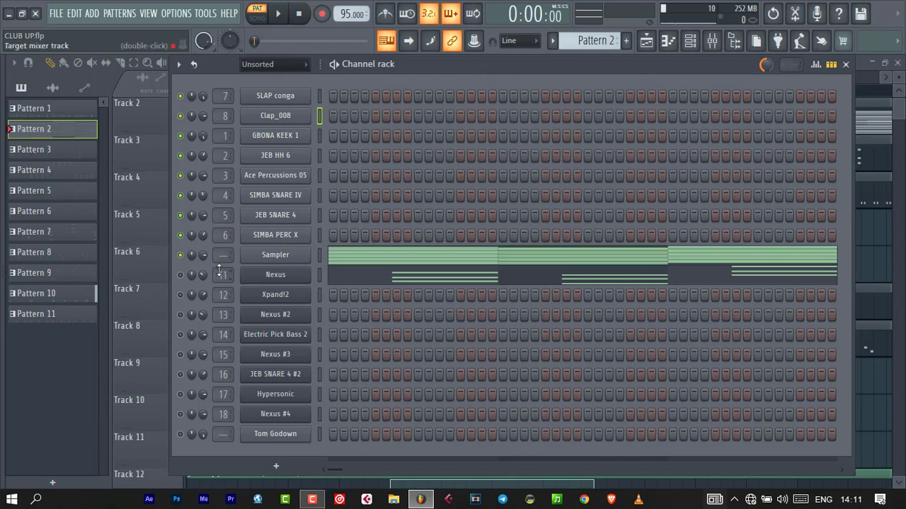
click(180, 274)
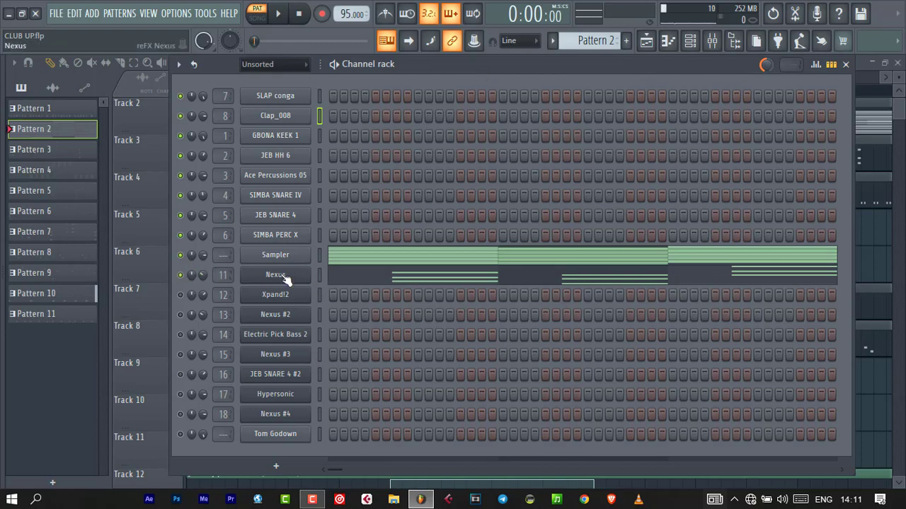
click(286, 277)
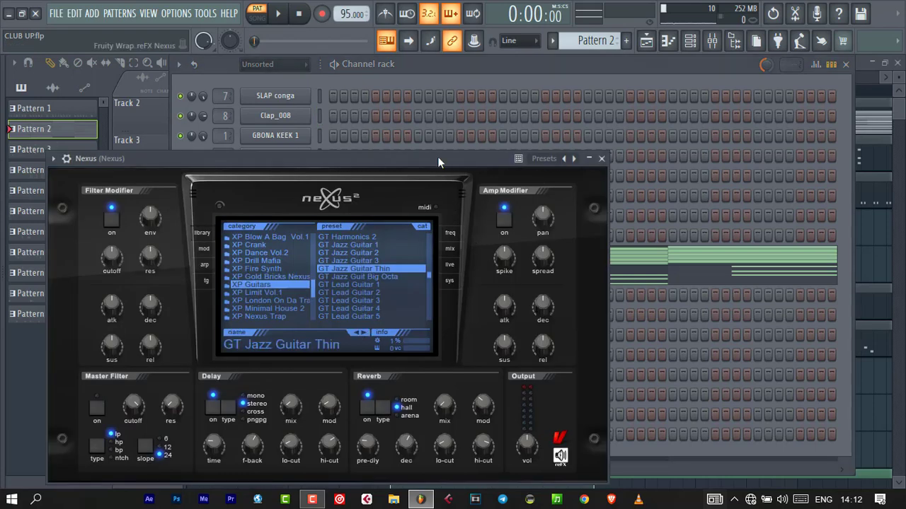
drag(437, 157, 448, 95)
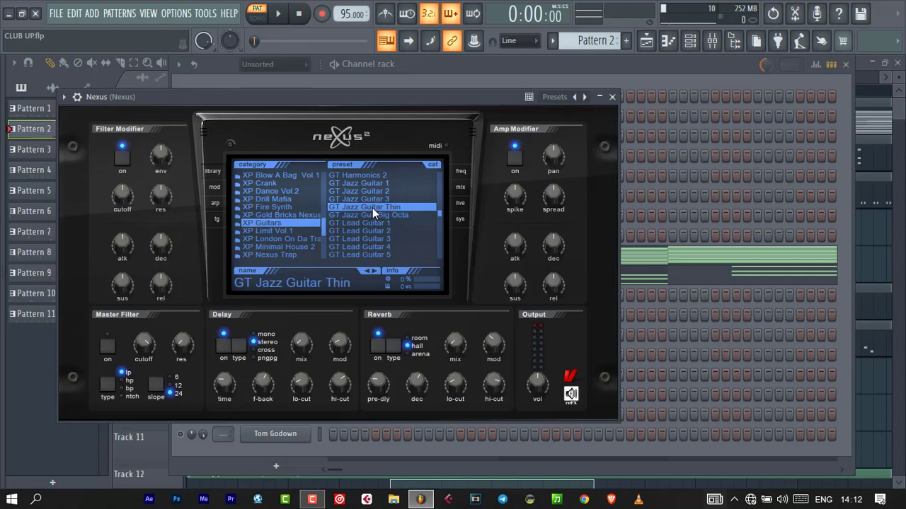
- Set the delay mix of the GT Jazz Guitar Thin preset to 0 and close the Nexus plugin
mouse_move(465, 347)
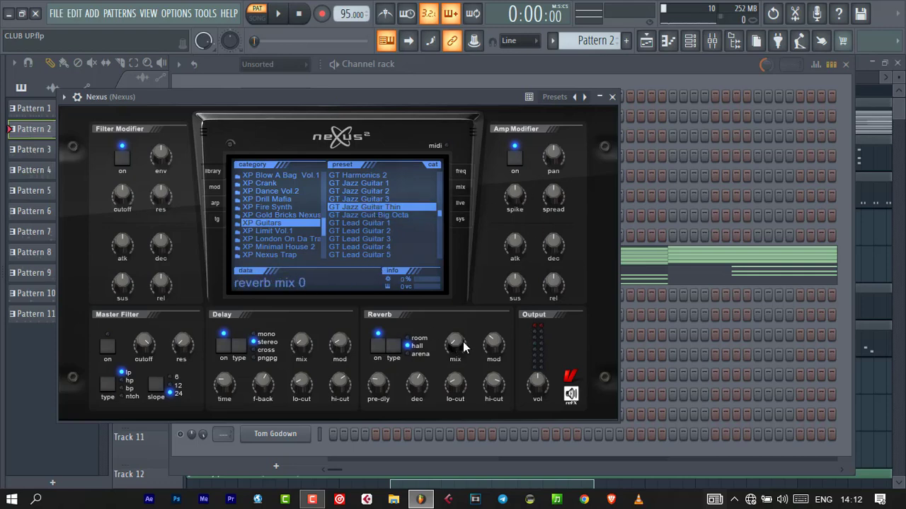
mouse_move(307, 346)
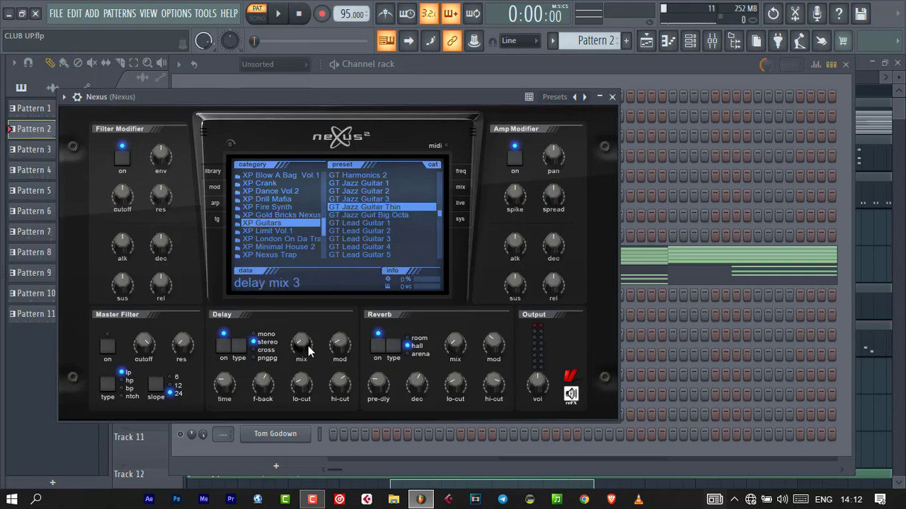
drag(306, 342, 346, 427)
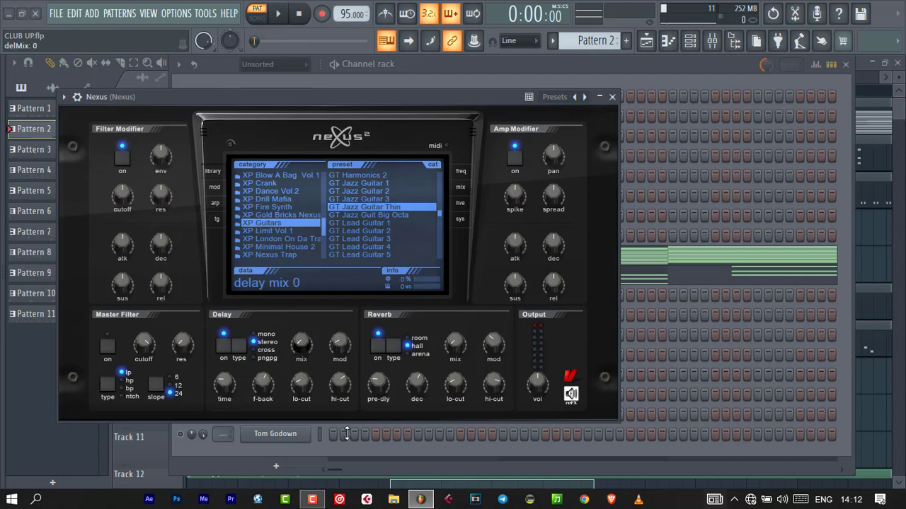
click(613, 96)
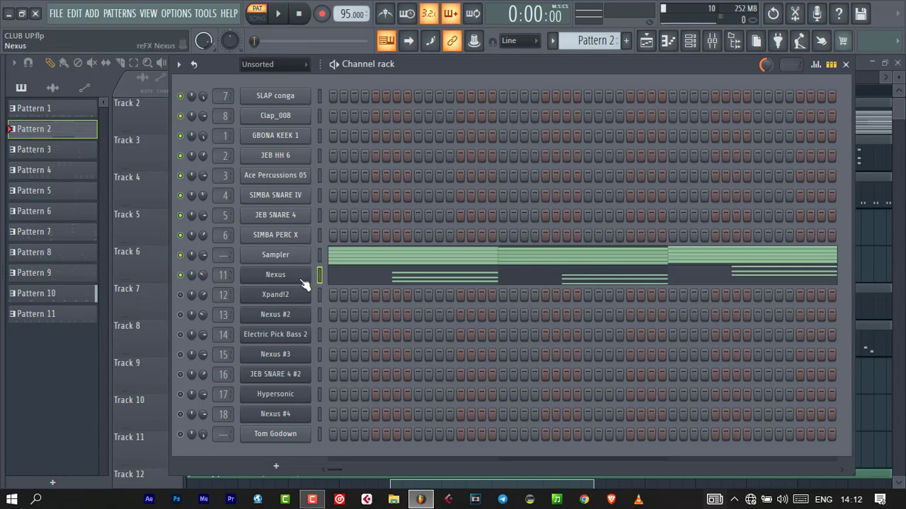
- Examine the Nexus chord notes of Pattern 2 in the piano roll and play them through
click(364, 278)
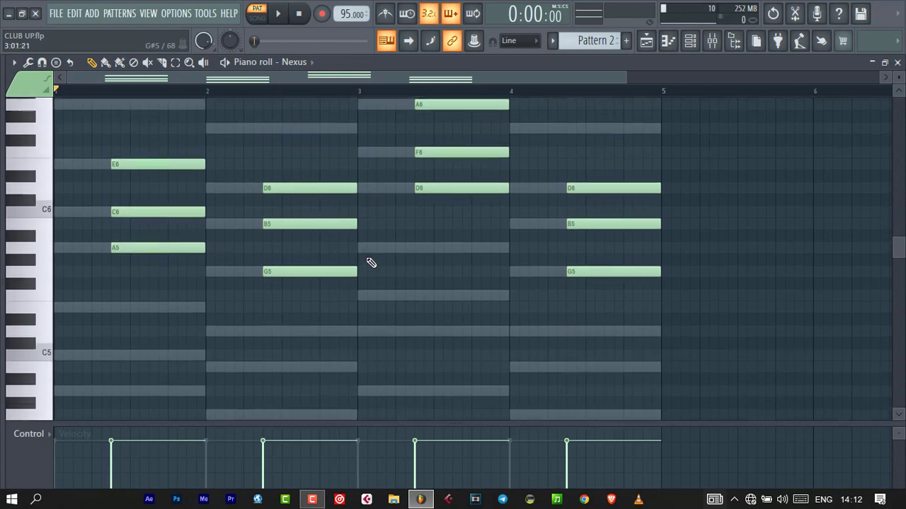
scroll(371, 263, up, 3)
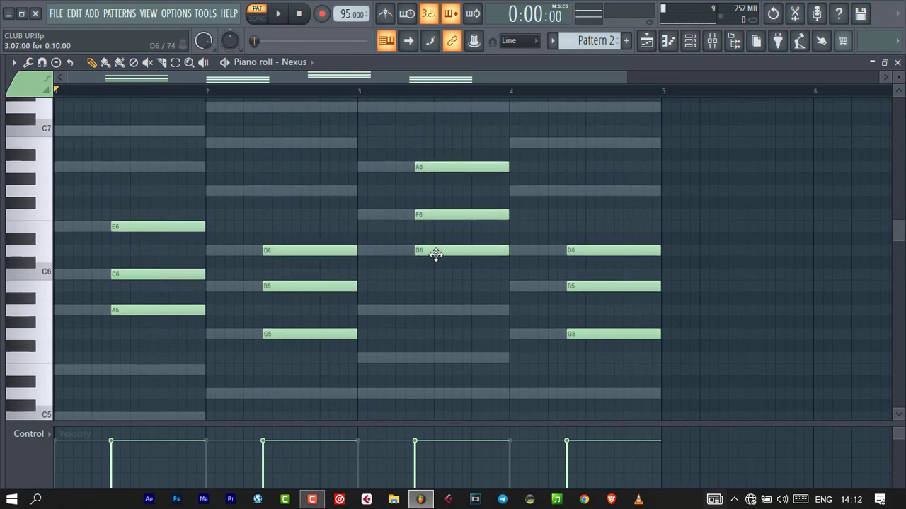
key(space)
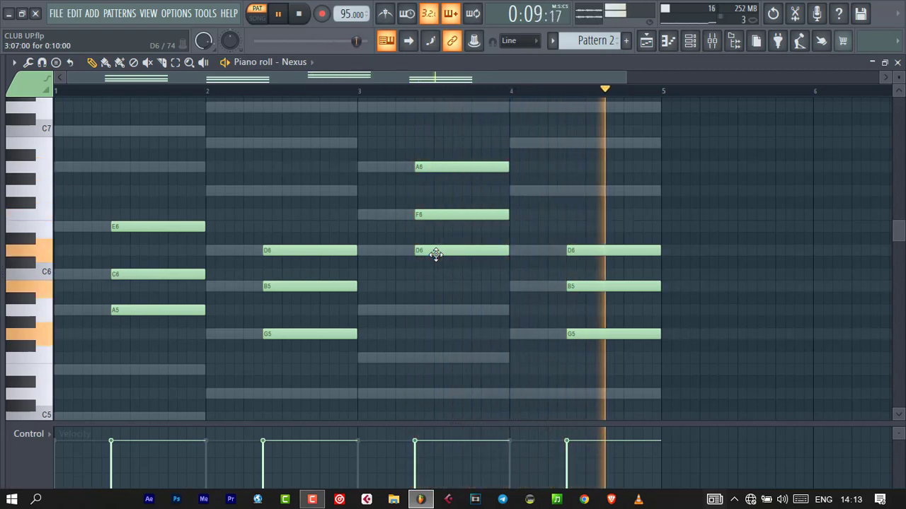
key(space)
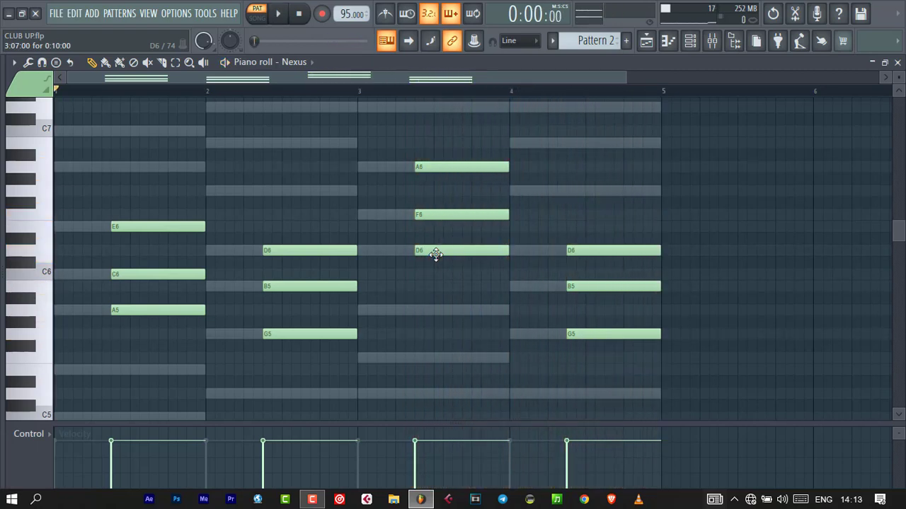
click(897, 63)
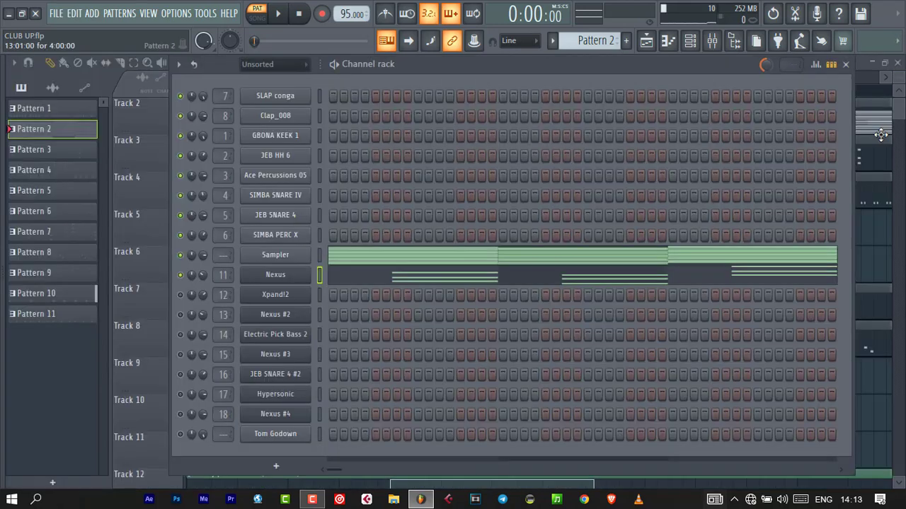
- Check the Sampler's existing notes, copy the Nexus chords onto the Sampler channel, and open its piano roll
click(320, 255)
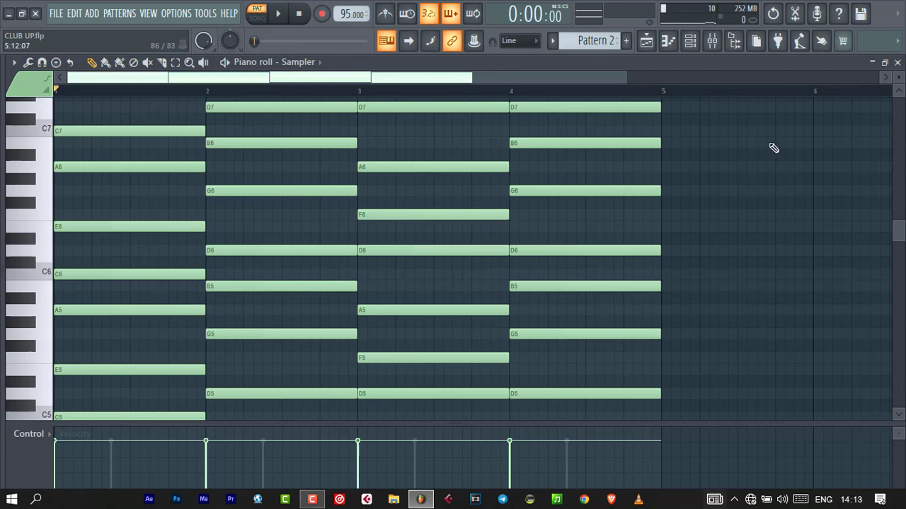
click(897, 62)
right_click(282, 278)
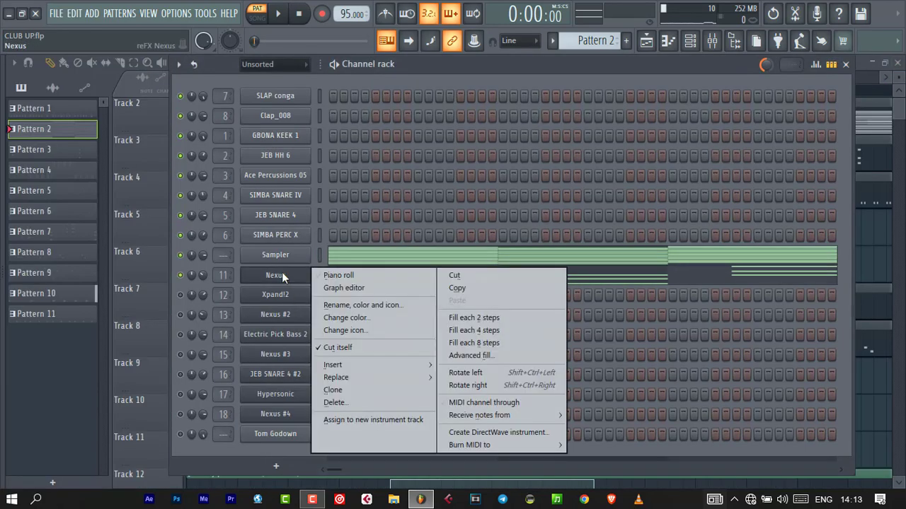
click(456, 290)
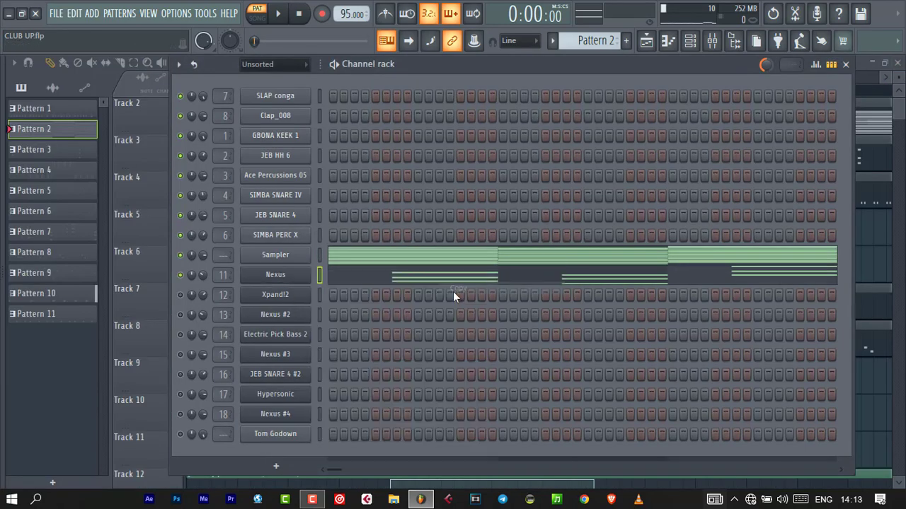
right_click(305, 256)
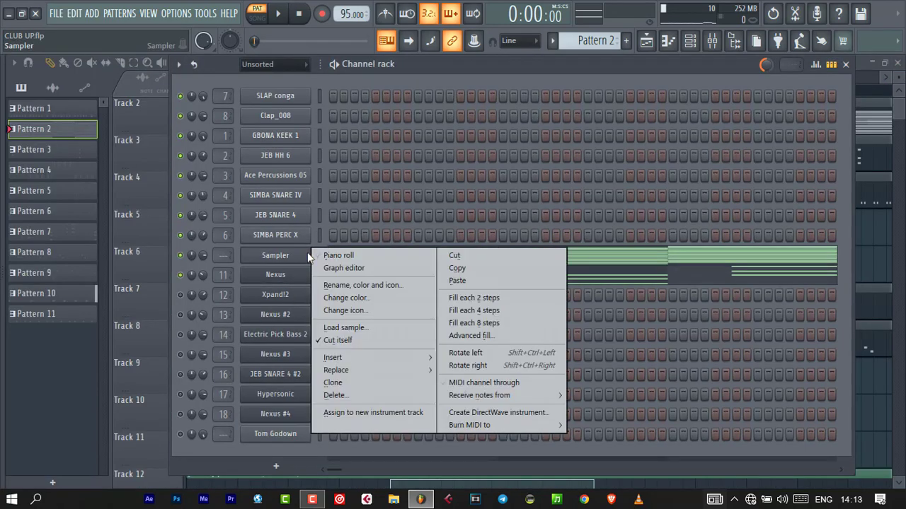
click(462, 282)
click(423, 260)
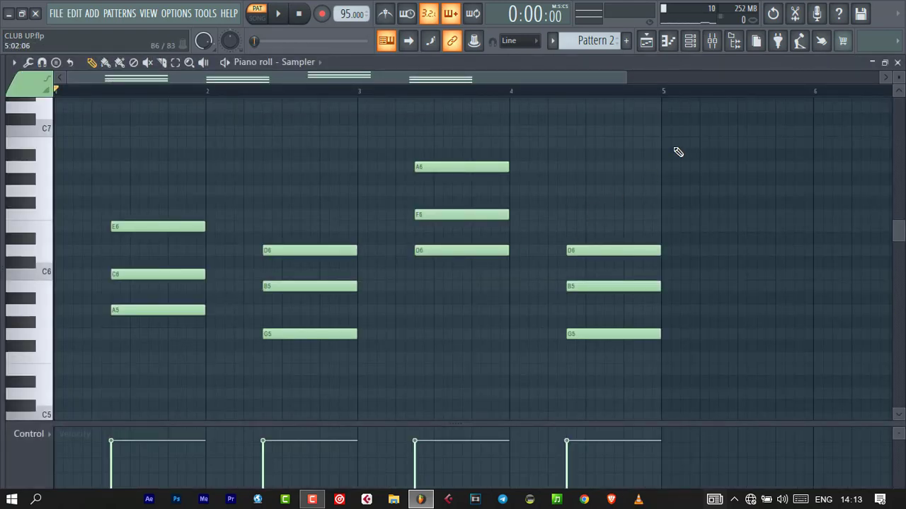
- Move all the Sampler chords to the start of their bars and lengthen them to one full bar each
drag(665, 138, 162, 407)
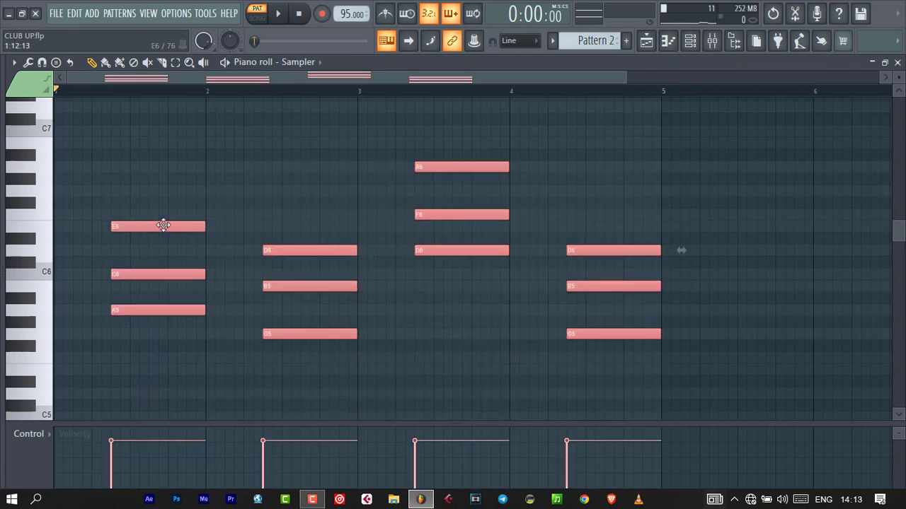
drag(163, 225, 75, 222)
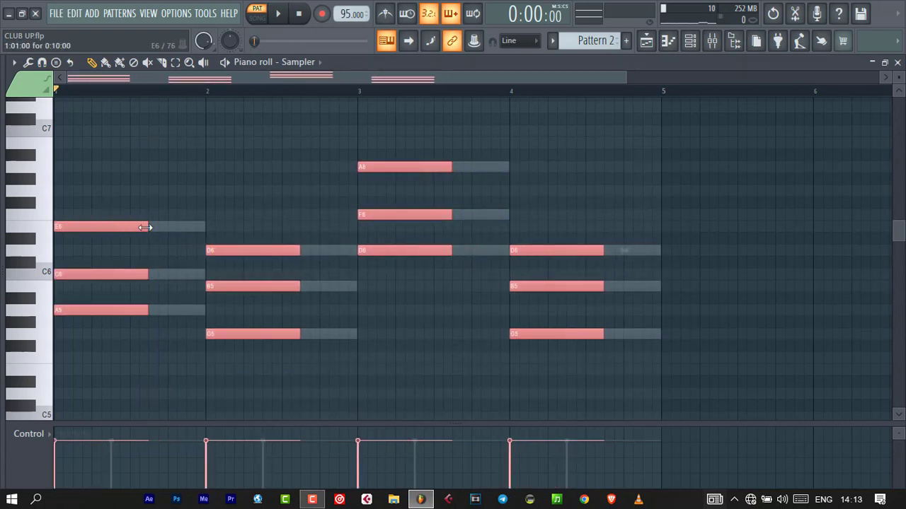
drag(145, 227, 205, 227)
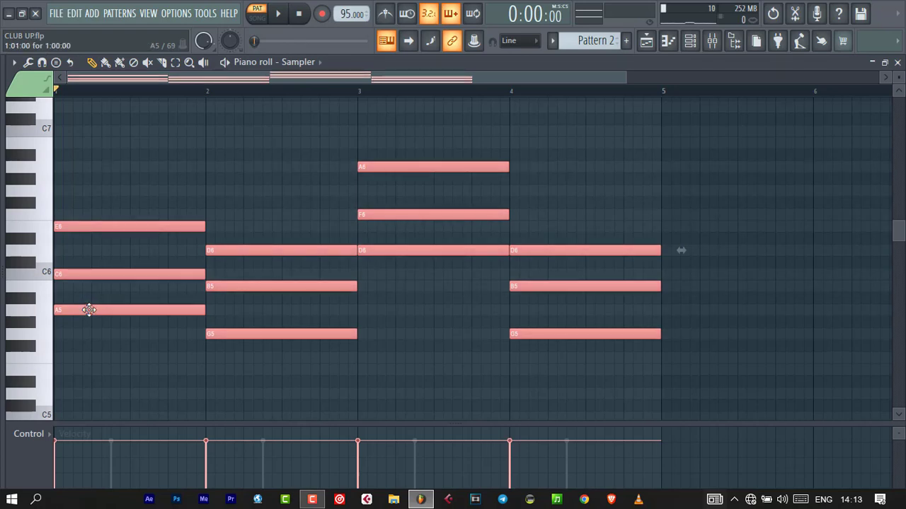
- Stack copies of the Sampler chords one and two octaves below the original notes
key(ctrl+Down)
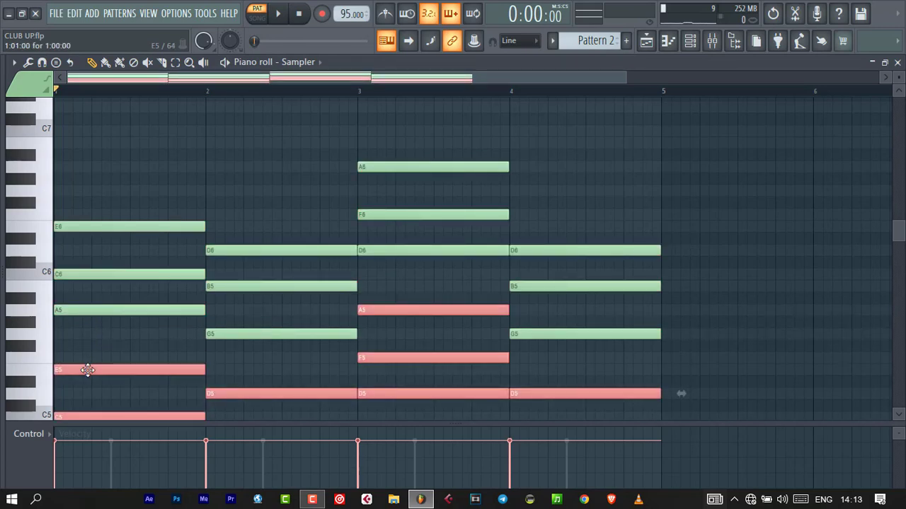
key(ctrl+Down)
scroll(87, 369, down, 3)
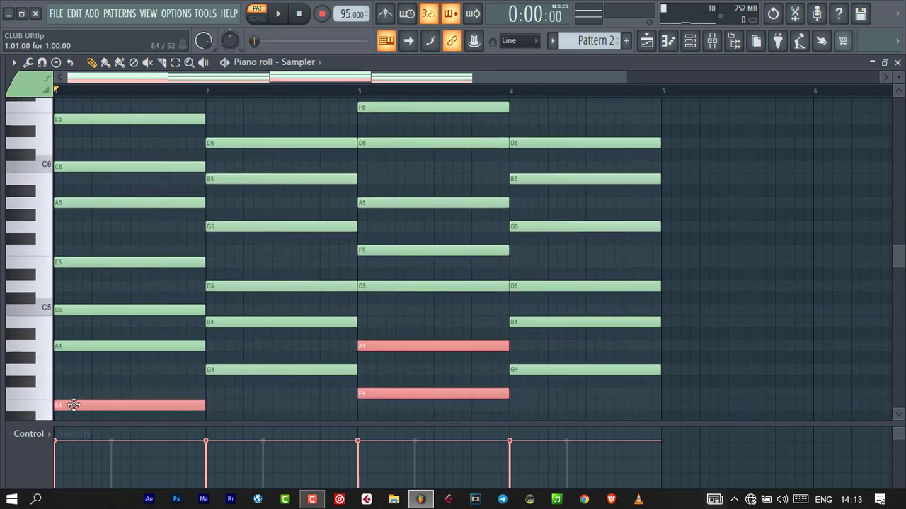
- Stack further copies of the Sampler chords one and two octaves above the originals and close the piano roll
key(ctrl+v)
key(ctrl+Up)
scroll(73, 405, up, 6)
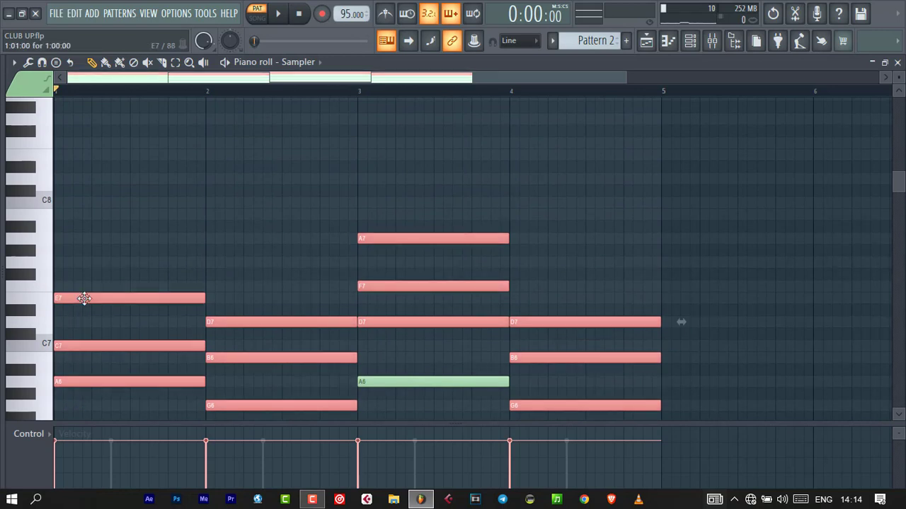
key(ctrl+v)
key(ctrl+Up)
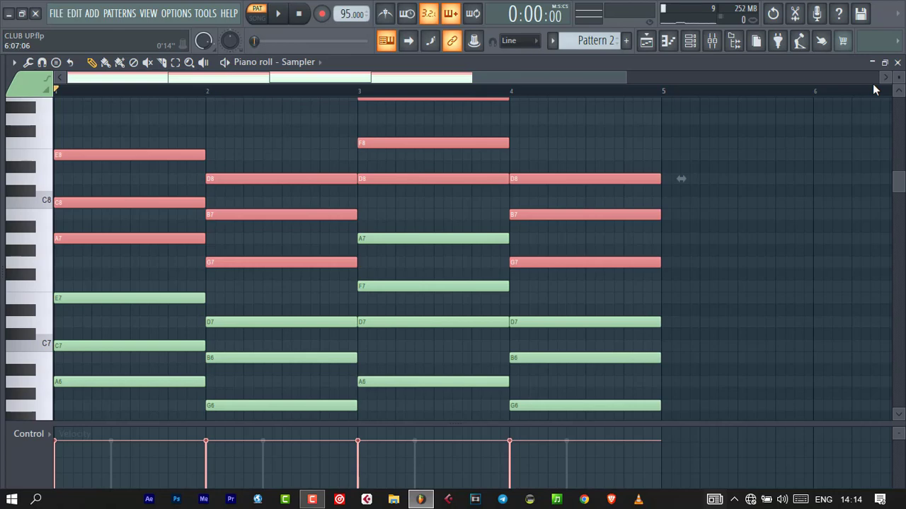
click(898, 62)
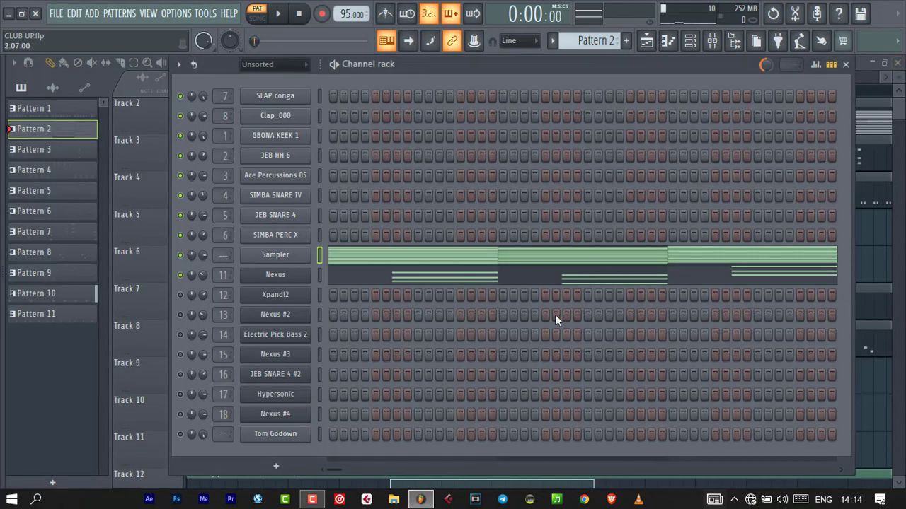
- Unmute the Xpand!2 channel, look at its preset categories, and switch to Pattern 3
click(180, 294)
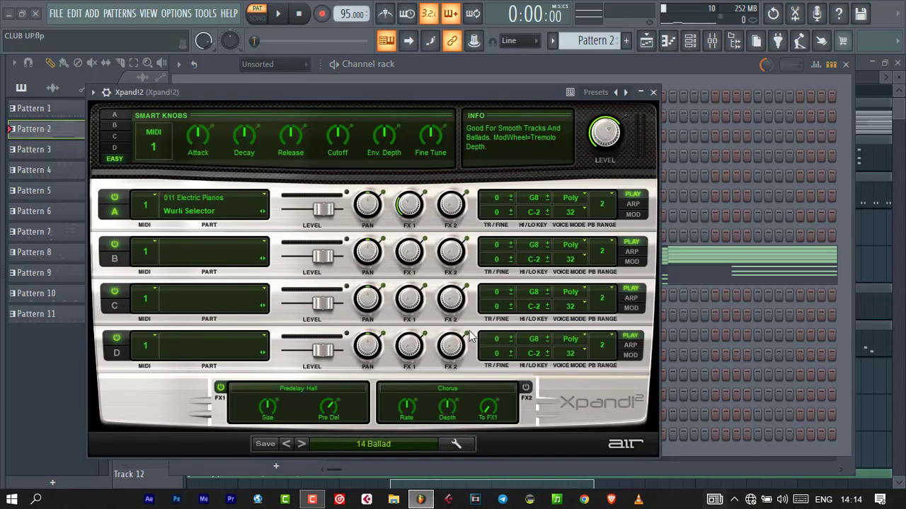
click(399, 443)
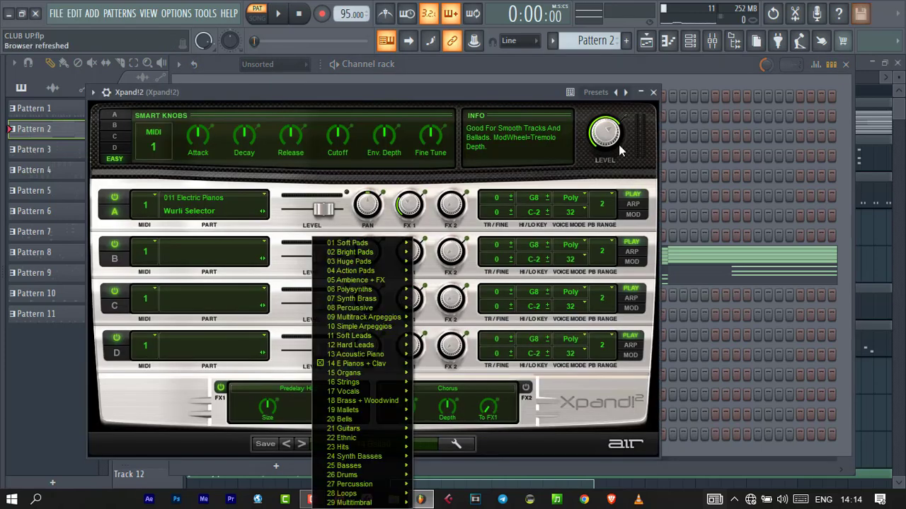
click(653, 93)
scroll(587, 42, down, 1)
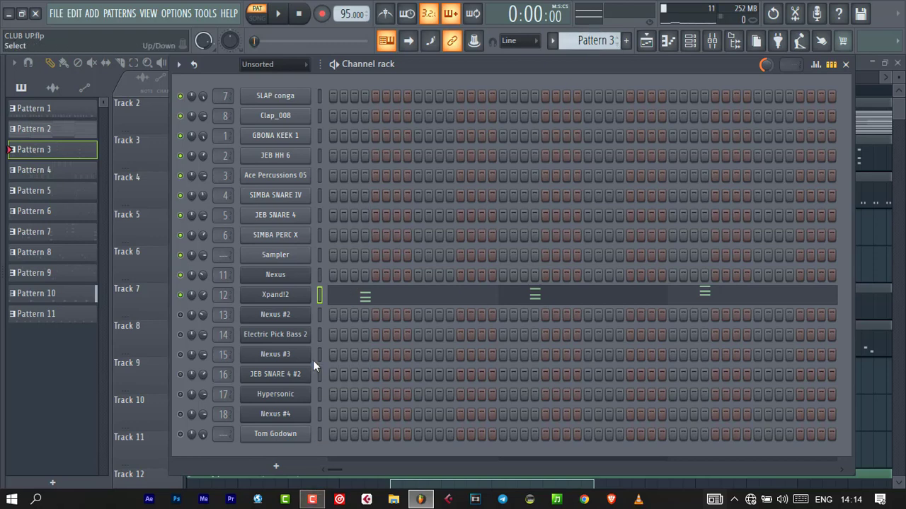
- Select the 14 Ballad preset from the 14 E Pianos + Clav category in Xpand!2 and close the plugin
click(301, 301)
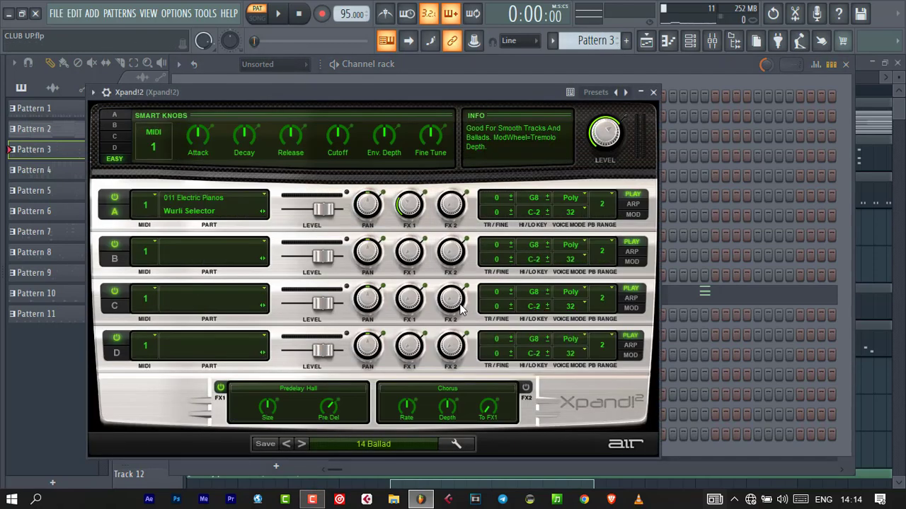
click(367, 444)
mouse_move(356, 363)
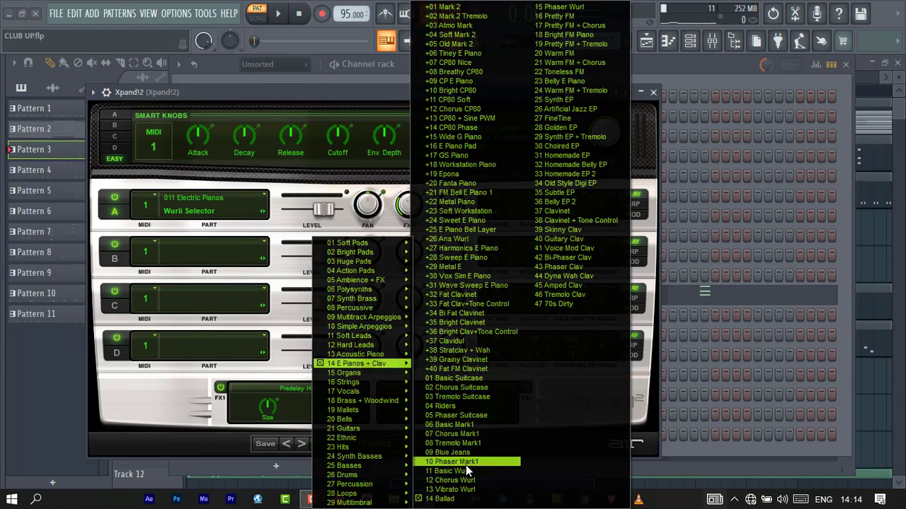
click(459, 499)
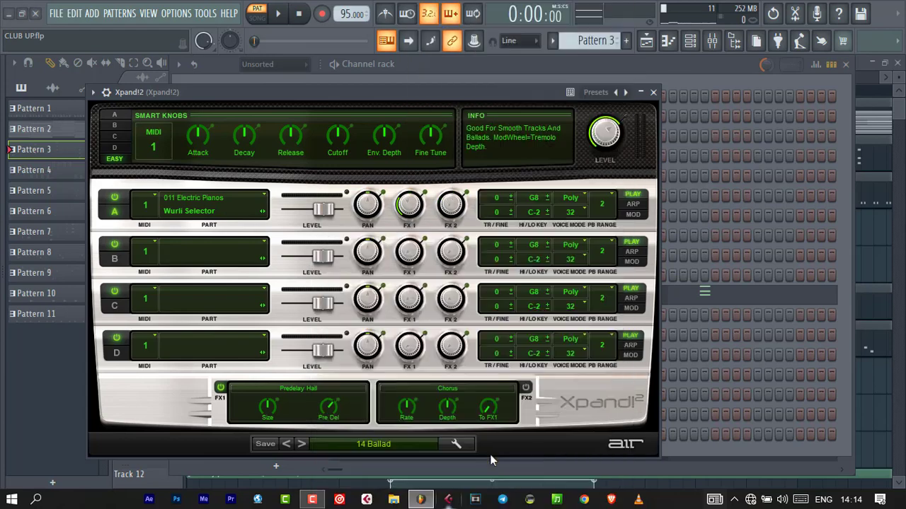
click(653, 92)
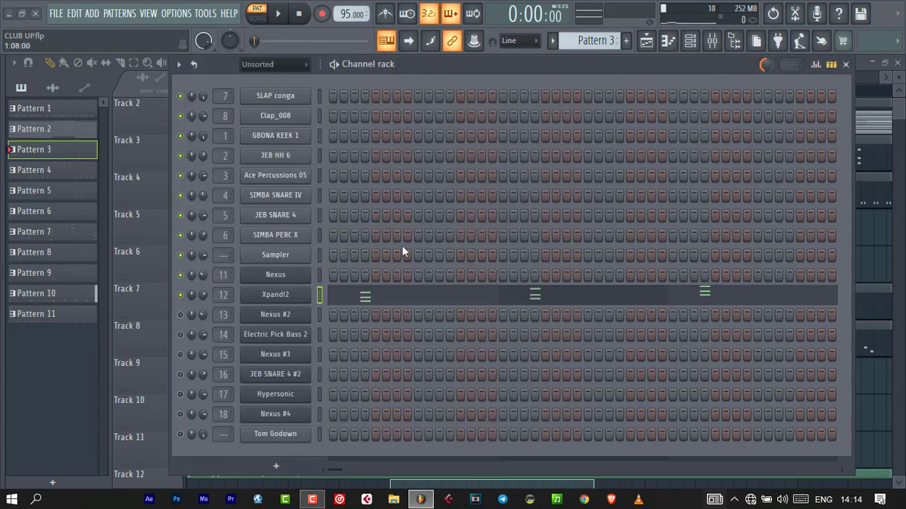
- Examine the Xpand!2 chord notes of Pattern 3 in the piano roll and play them through
click(377, 302)
scroll(461, 319, up, 3)
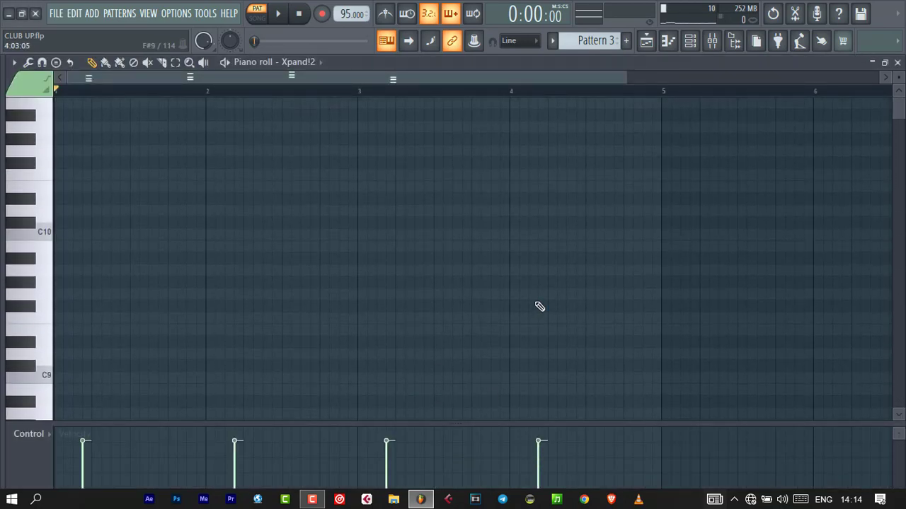
scroll(540, 307, down, 10)
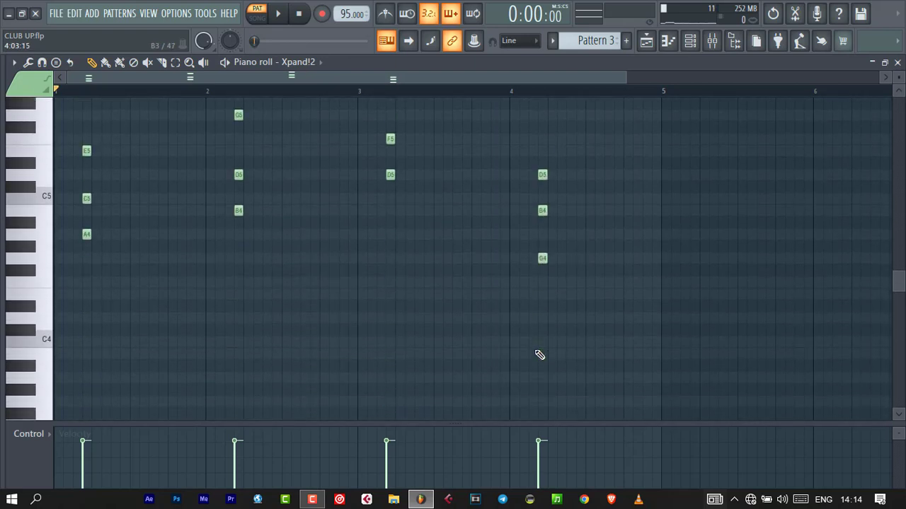
scroll(545, 353, up, 1)
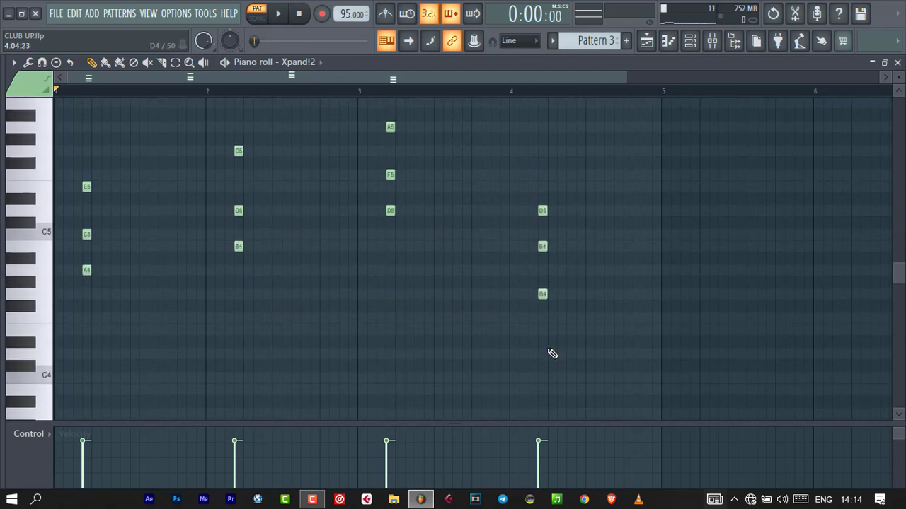
key(space)
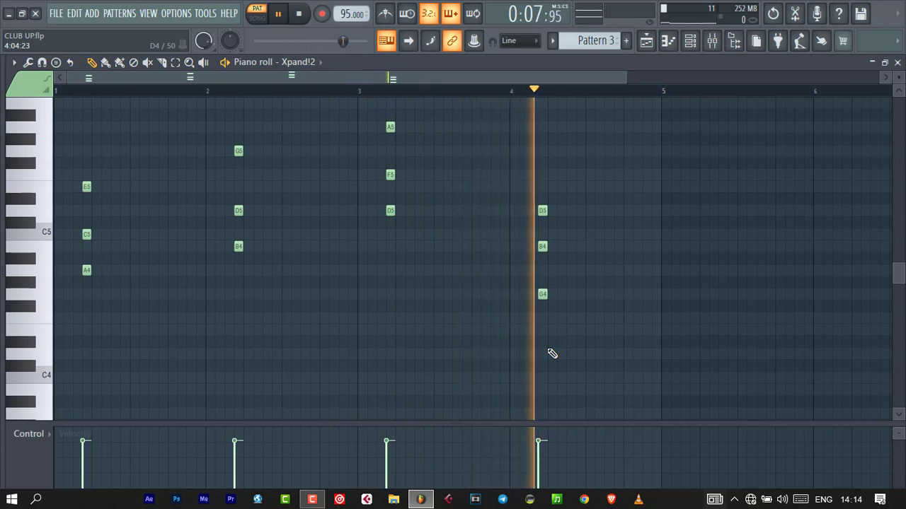
key(space)
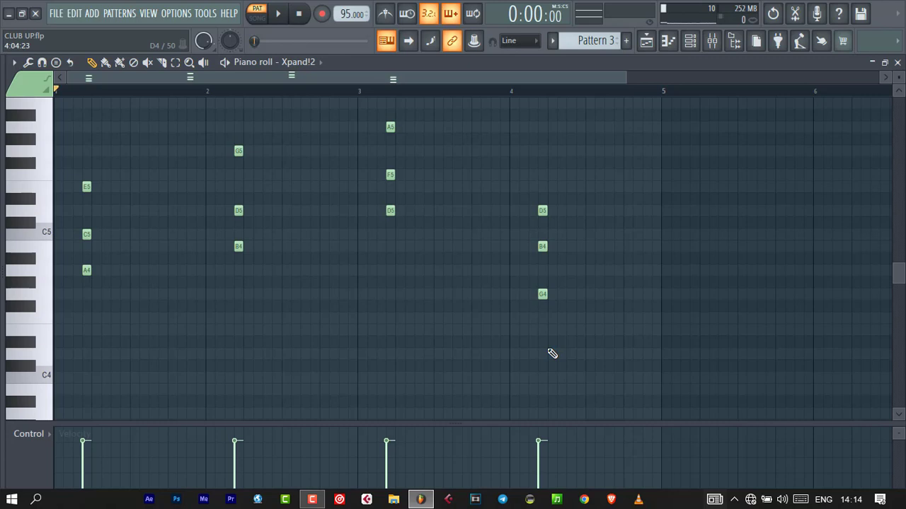
key(space)
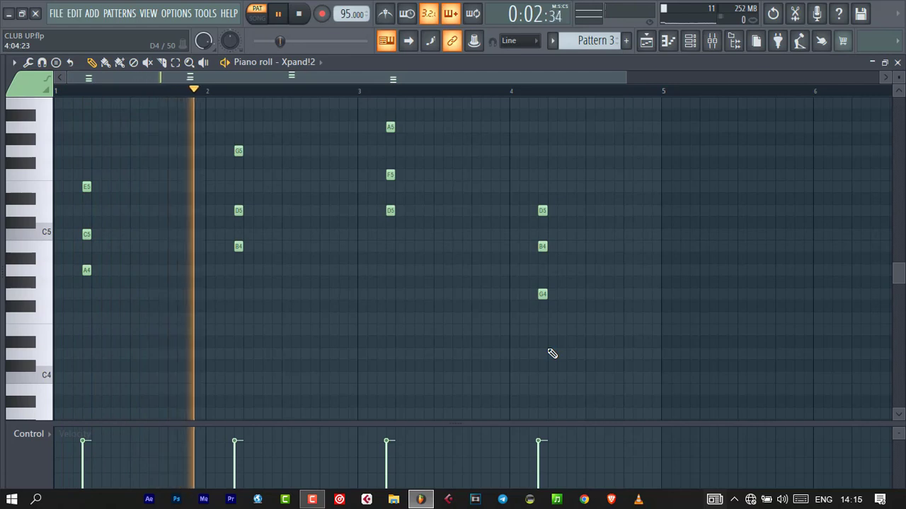
key(space)
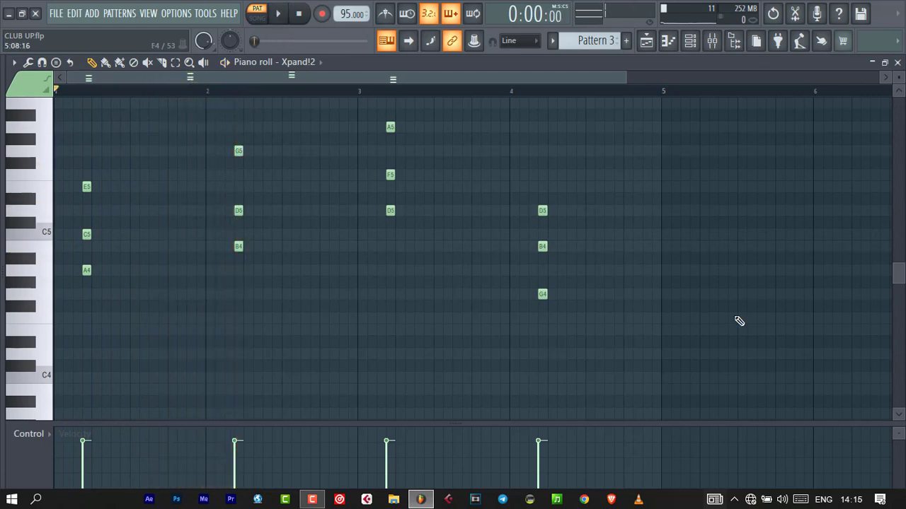
- Switch to Pattern 4 and close the piano roll to return to the channel rack
click(298, 62)
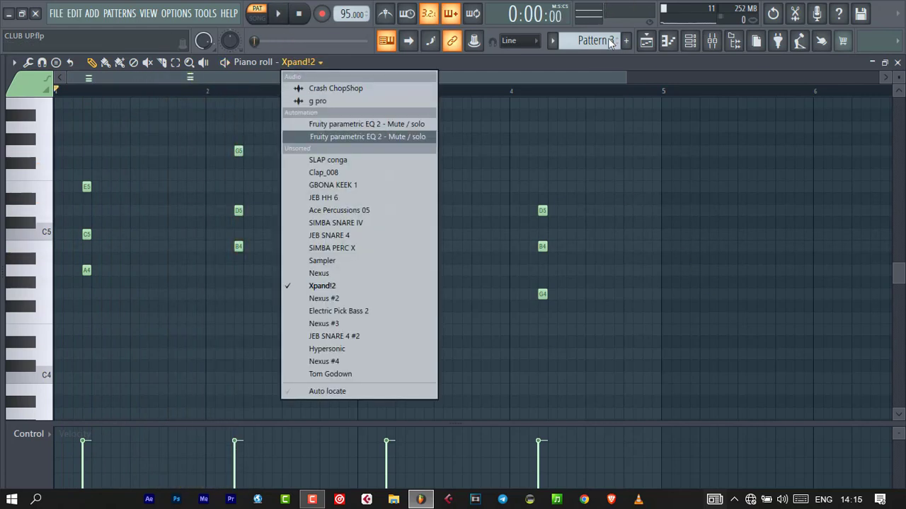
click(532, 56)
scroll(588, 41, down, 1)
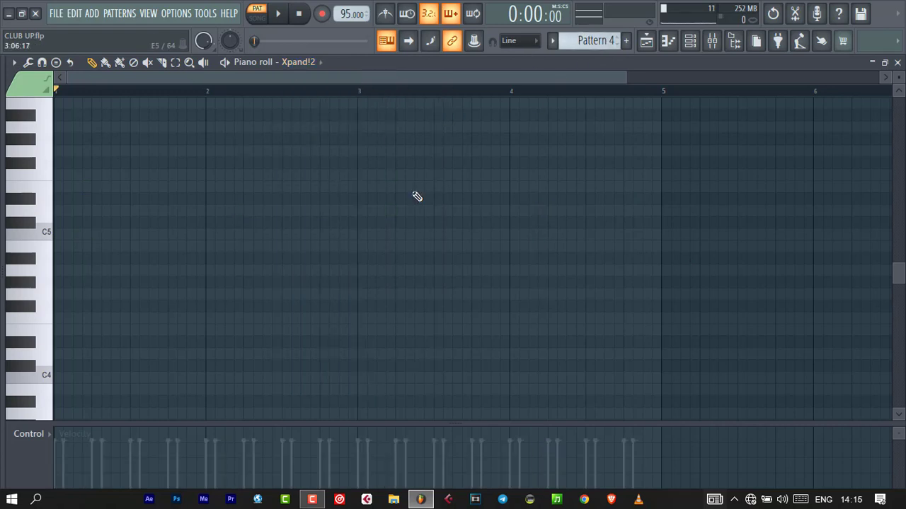
scroll(417, 196, down, 6)
click(897, 62)
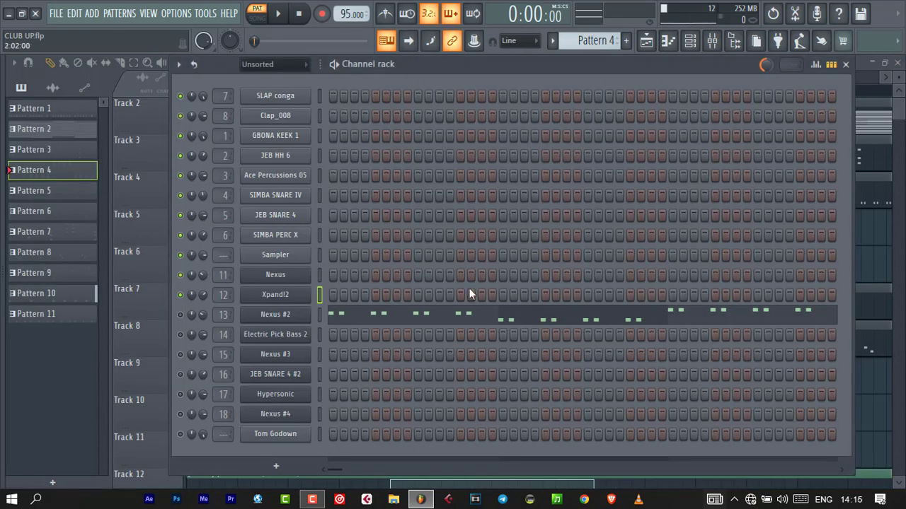
- Check the preset loaded in Nexus #2, then examine the channel's Pattern 4 notes in the piano roll
click(275, 314)
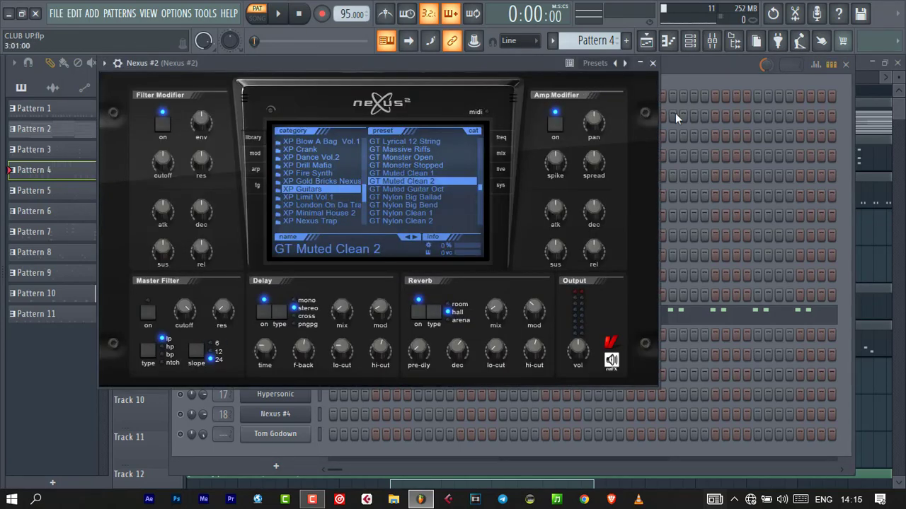
click(652, 62)
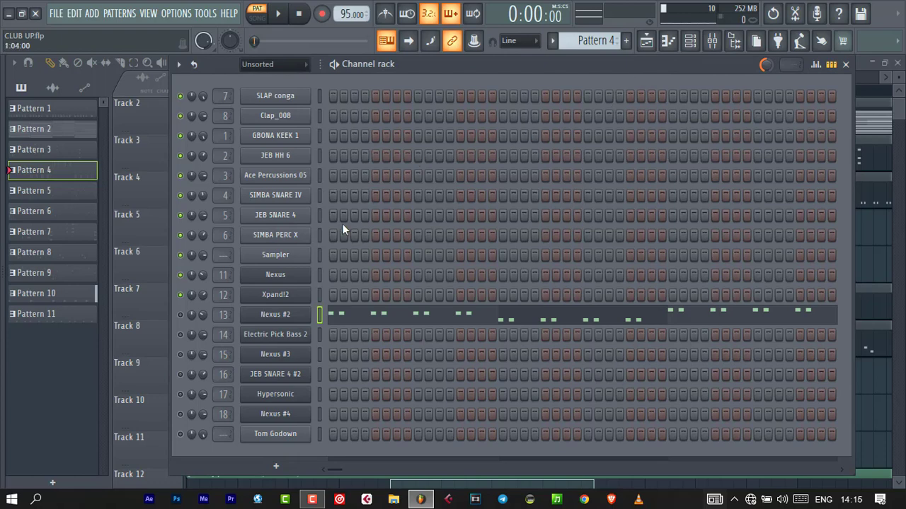
click(346, 320)
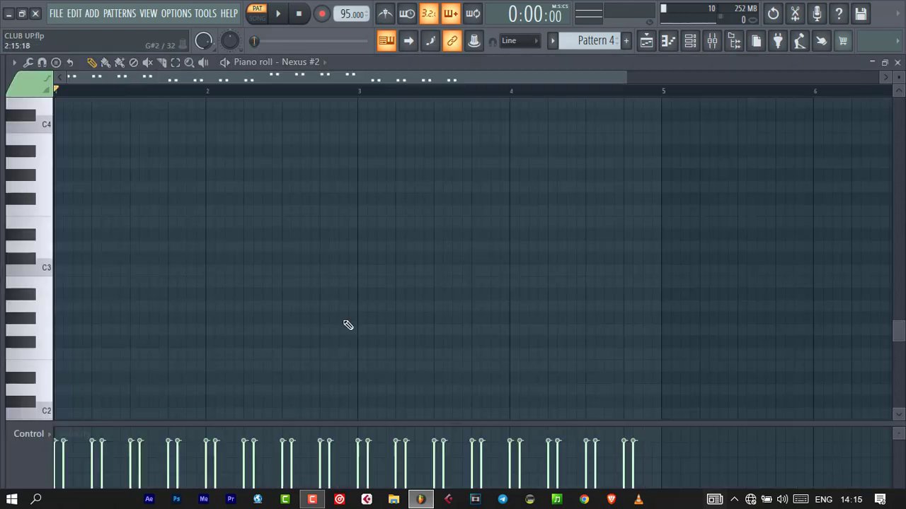
scroll(301, 297, down, 5)
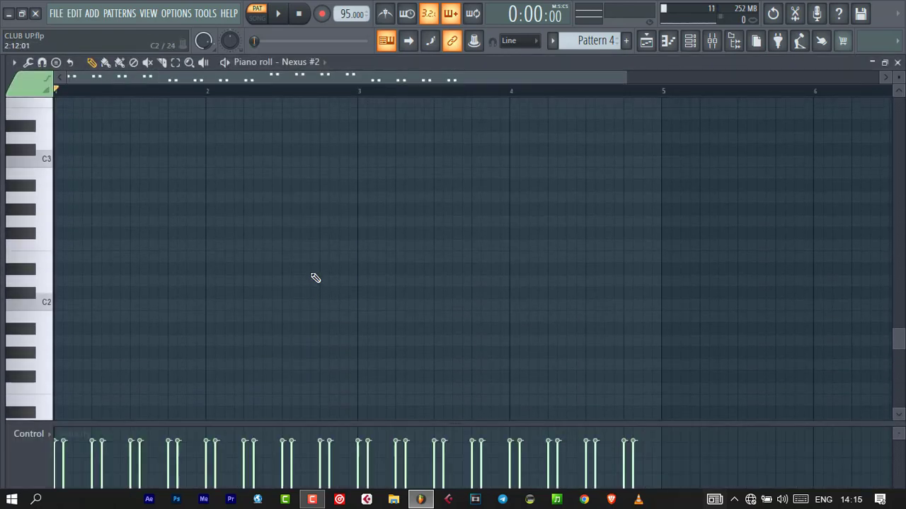
scroll(315, 279, up, 15)
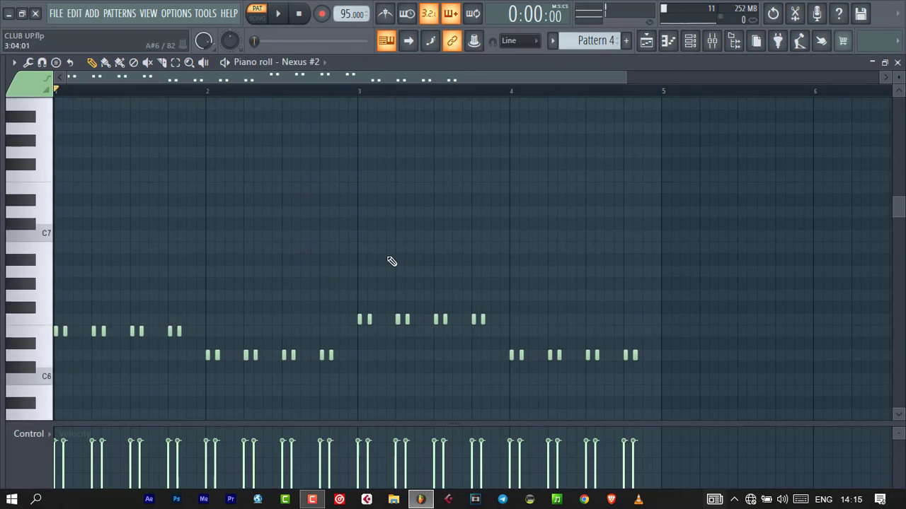
- Play through the Nexus #2 notes of Pattern 4 in the piano roll
key(space)
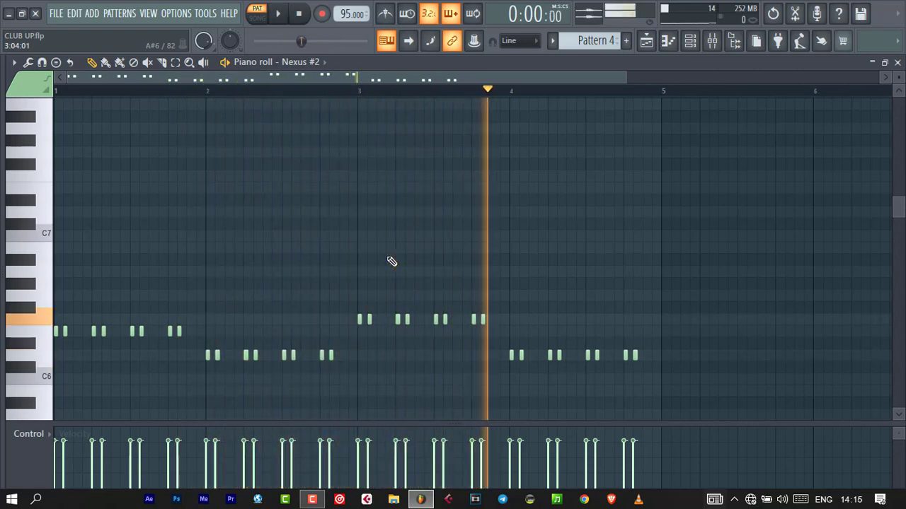
key(space)
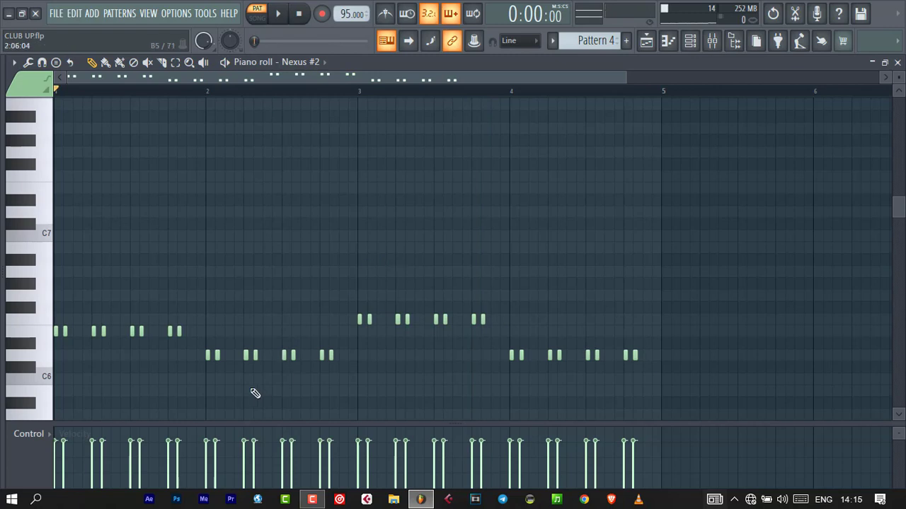
- Copy the Nexus #2 notes from Pattern 4 into Pattern 2 and play them together with the other channels' notes
click(176, 330)
scroll(598, 41, up, 2)
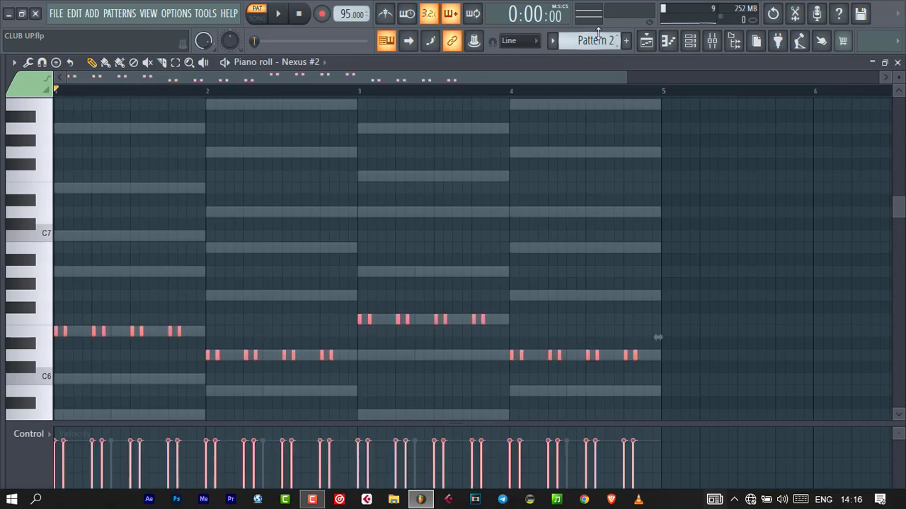
key(space)
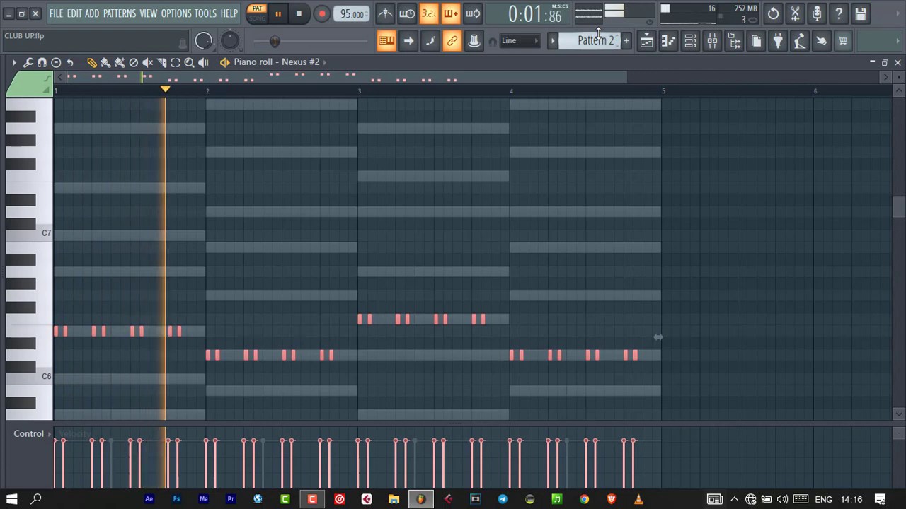
key(space)
click(703, 41)
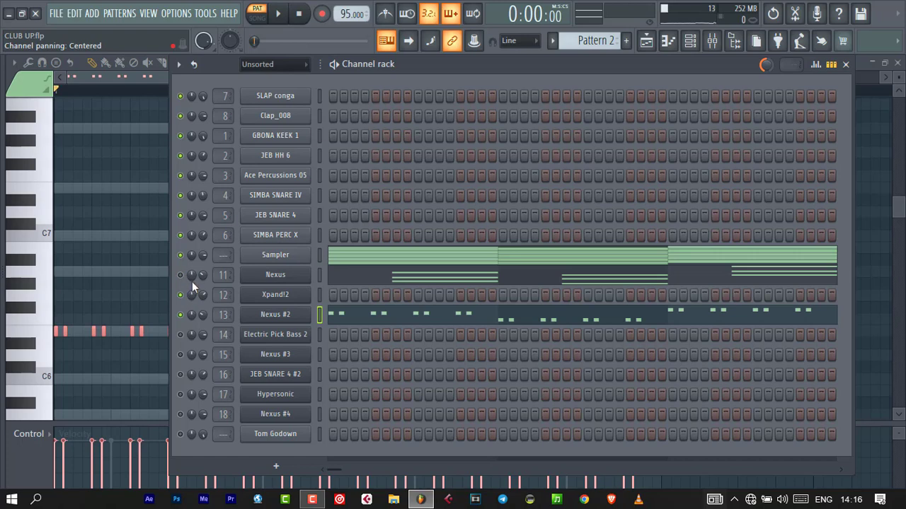
click(351, 317)
key(space)
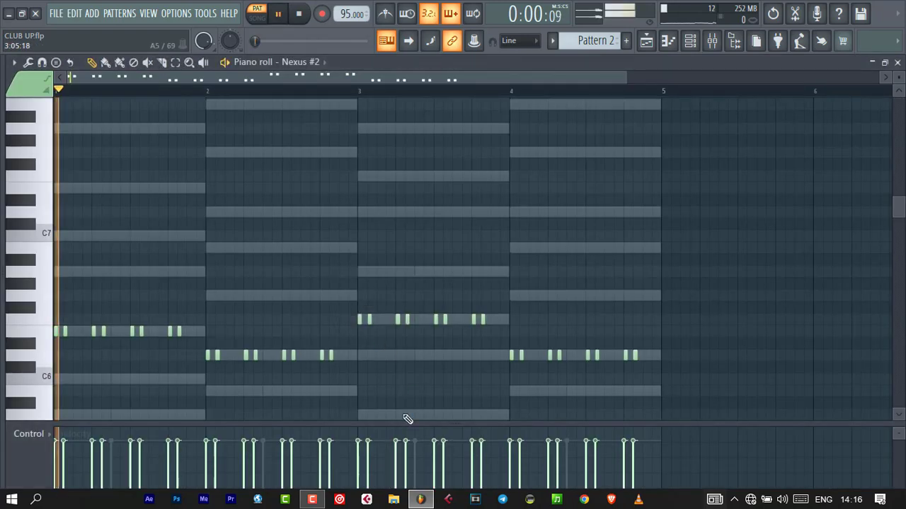
key(space)
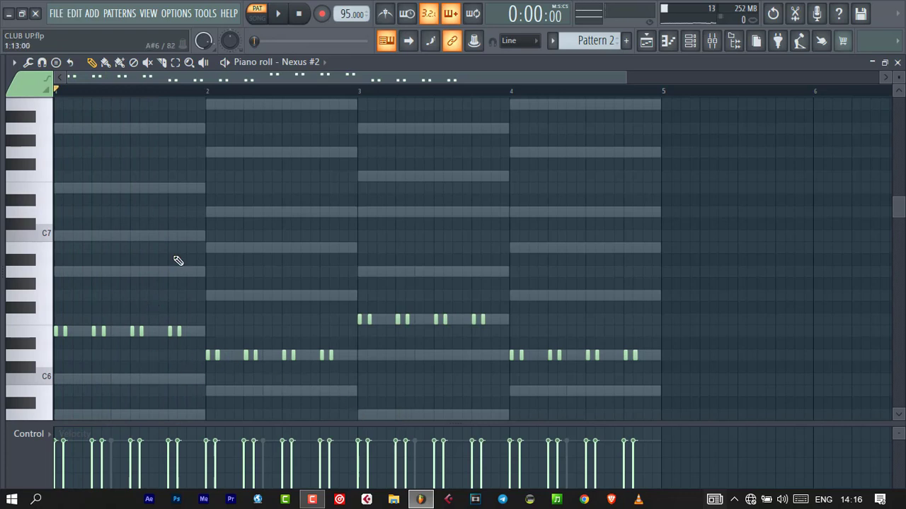
- Fill gaps in Pattern 2's Nexus #2 line with extra note pairs, including A6 and G6 in bar 1 and F6 and G6 in bar 2
click(115, 273)
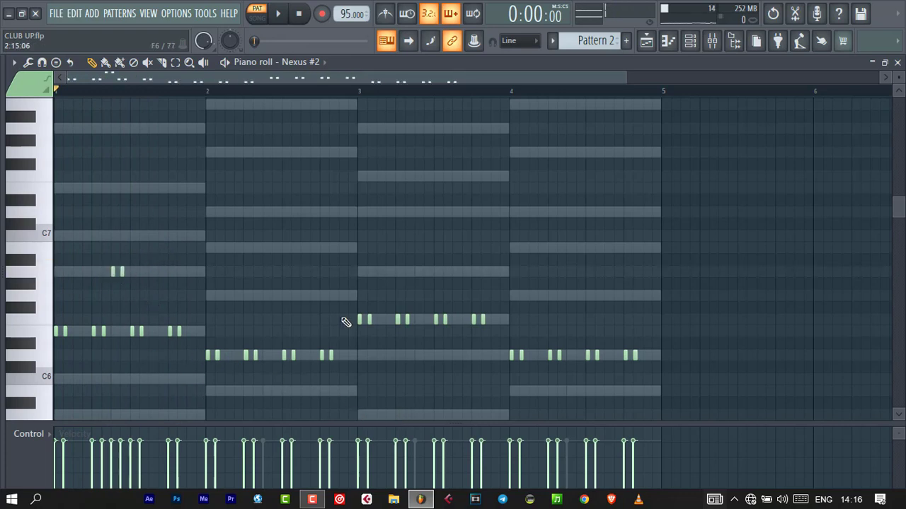
key(space)
key(space)
click(191, 295)
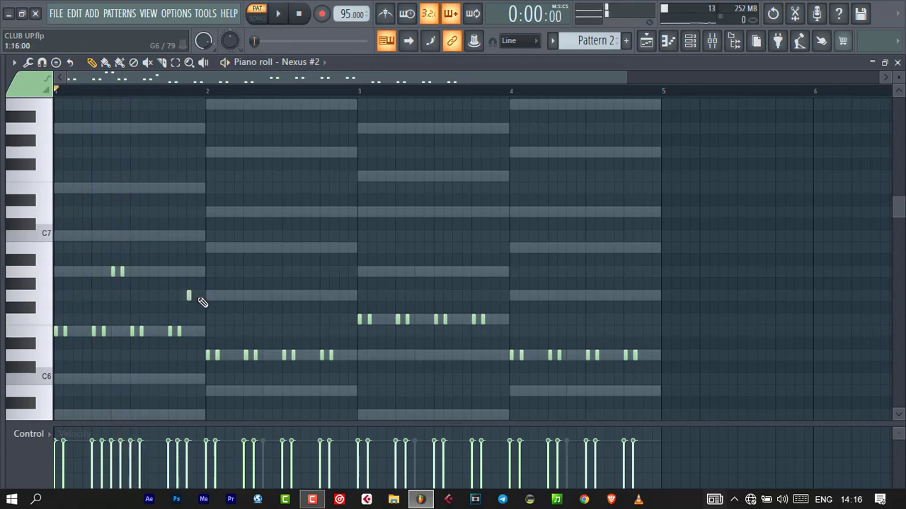
click(345, 296)
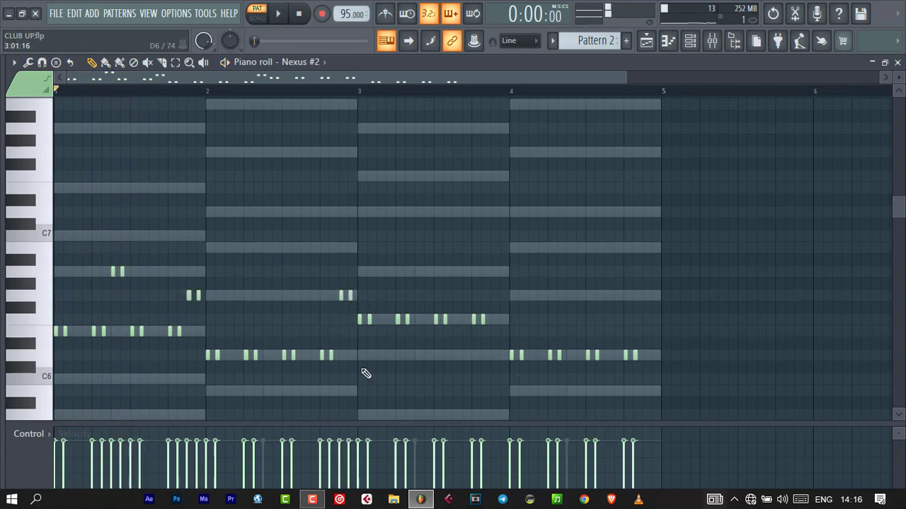
click(303, 320)
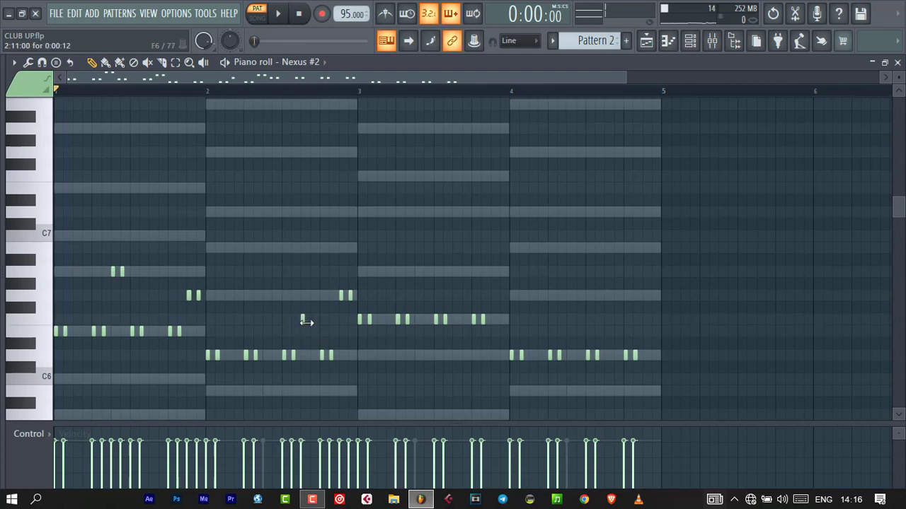
click(312, 320)
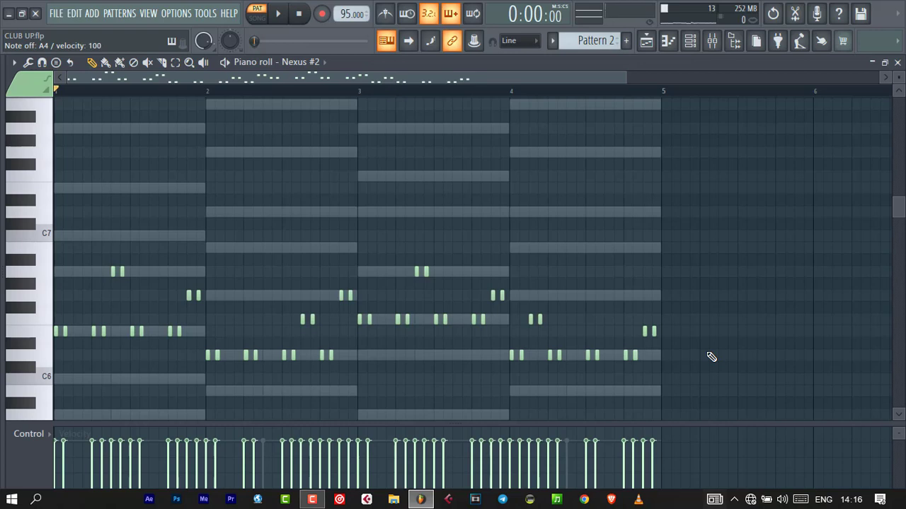
- Play the Pattern 2 Nexus #2 line, shift bar 2's F6 pair earlier and replace bar 4's F6 pair with G6 notes
key(space)
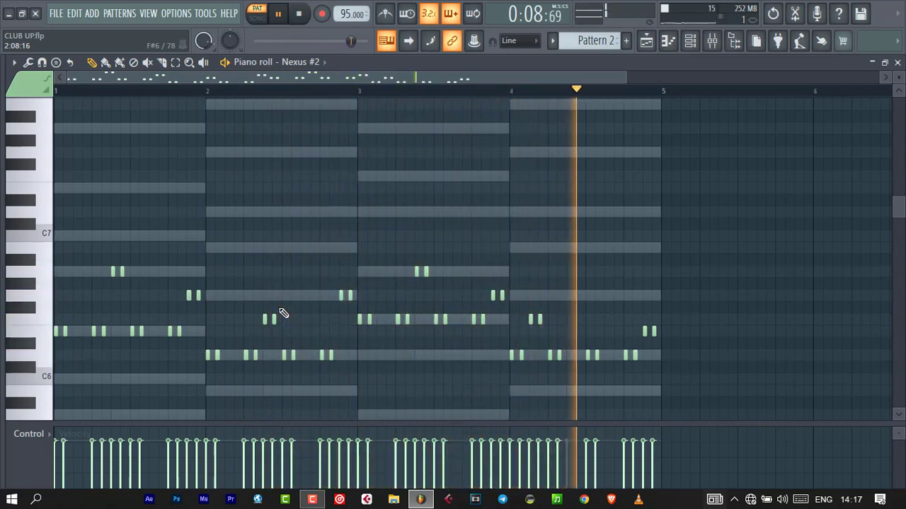
right_click(535, 319)
key(space)
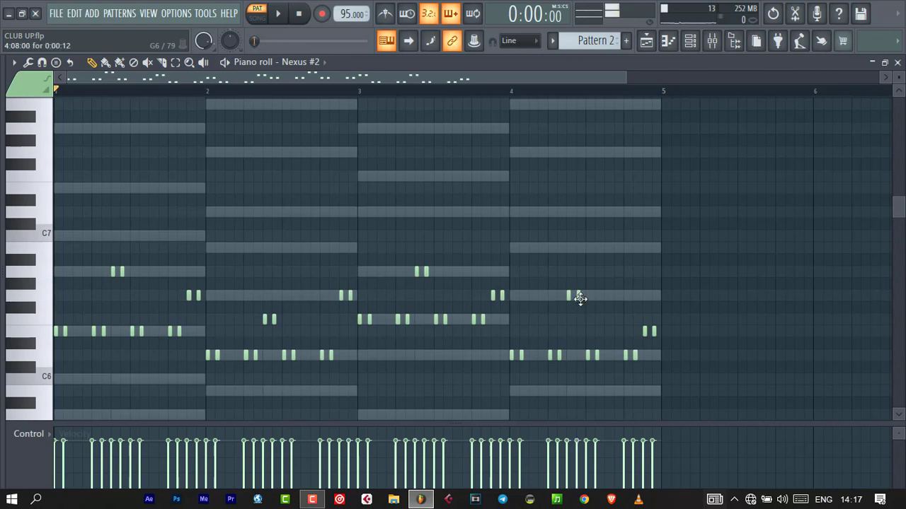
- Play the line again, try G6 for the last note pair of bar 4, and settle on B5
key(space)
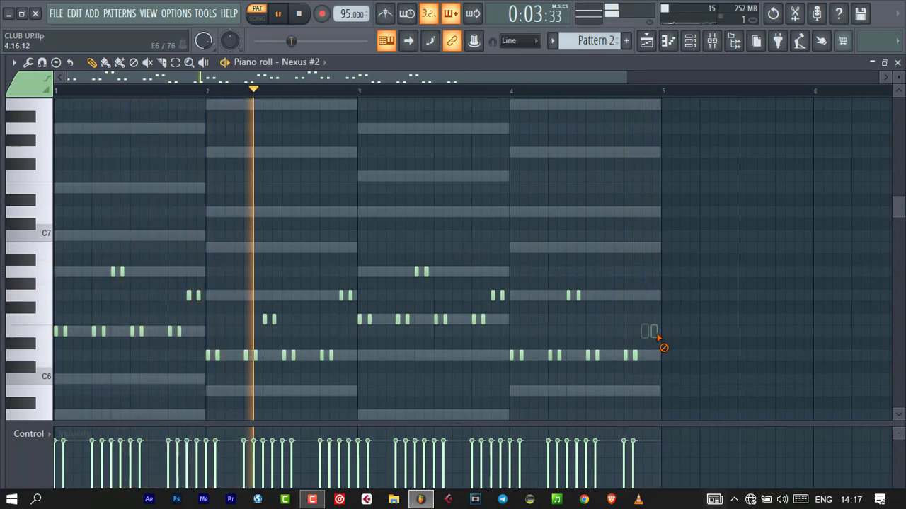
right_click(649, 332)
click(649, 295)
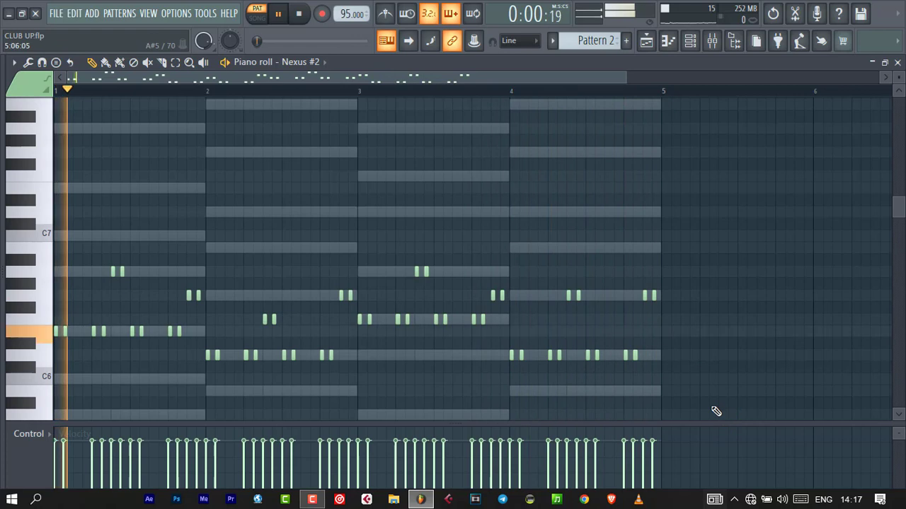
right_click(648, 296)
click(645, 390)
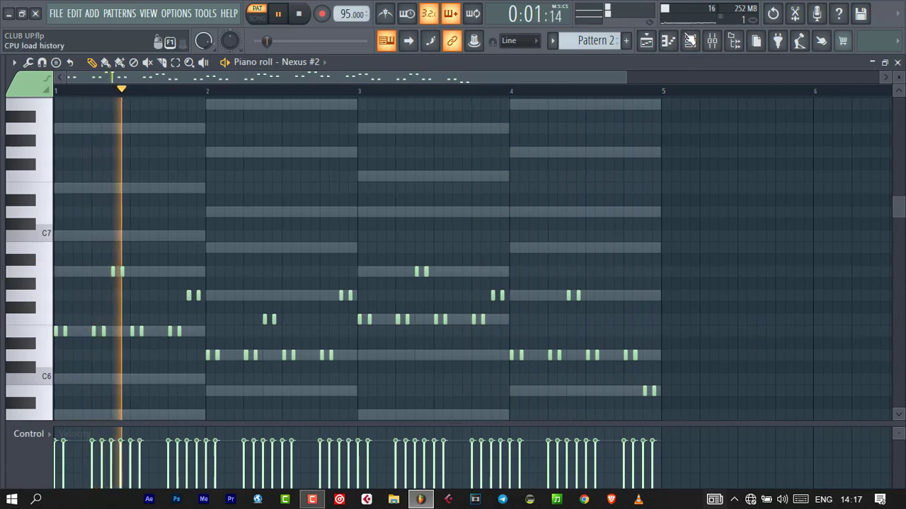
- Stop playback, cut the Nexus #2 notes out of Pattern 2 and switch back to Pattern 4
key(F6)
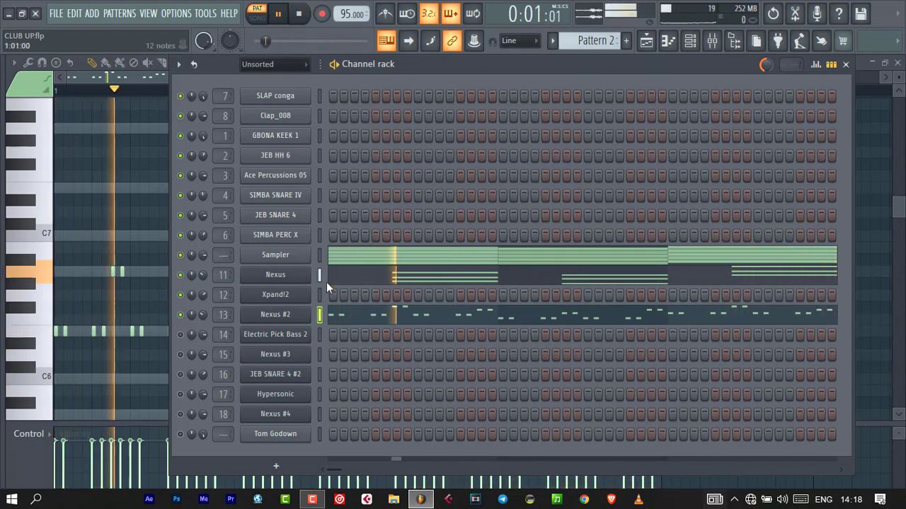
key(space)
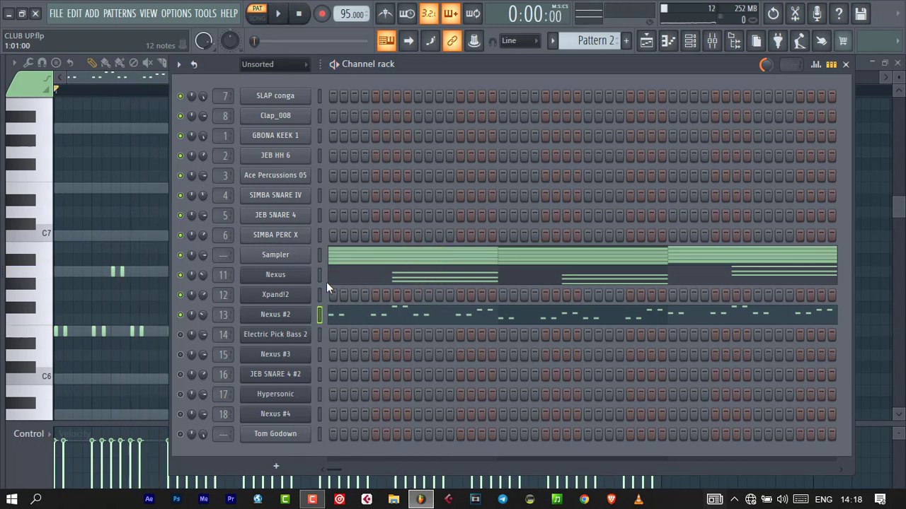
key(ctrl+x)
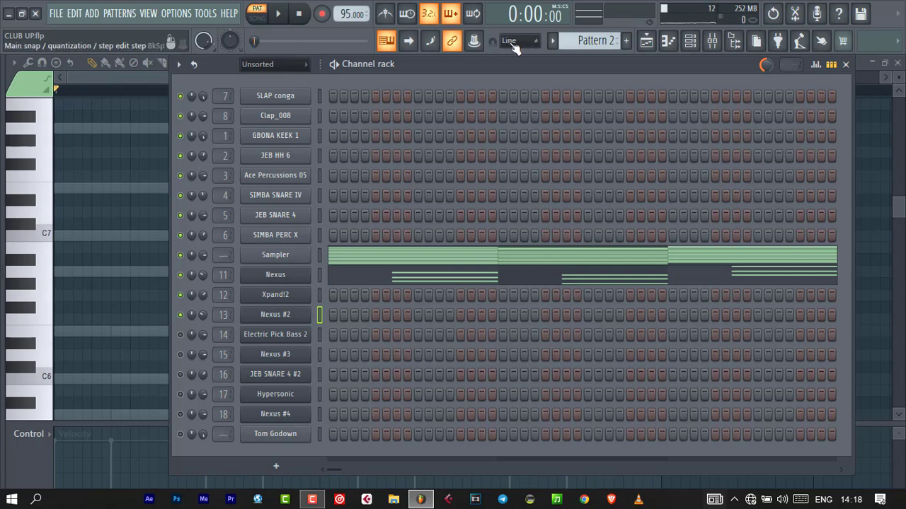
scroll(603, 44, down, 2)
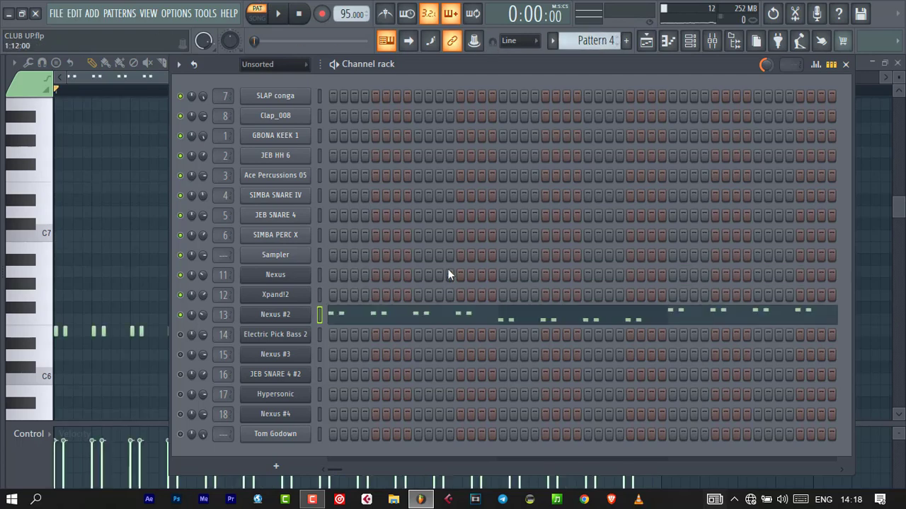
- Play Pattern 4's original Nexus #2 part, viewing its notes in the piano roll and channel rack
key(F5)
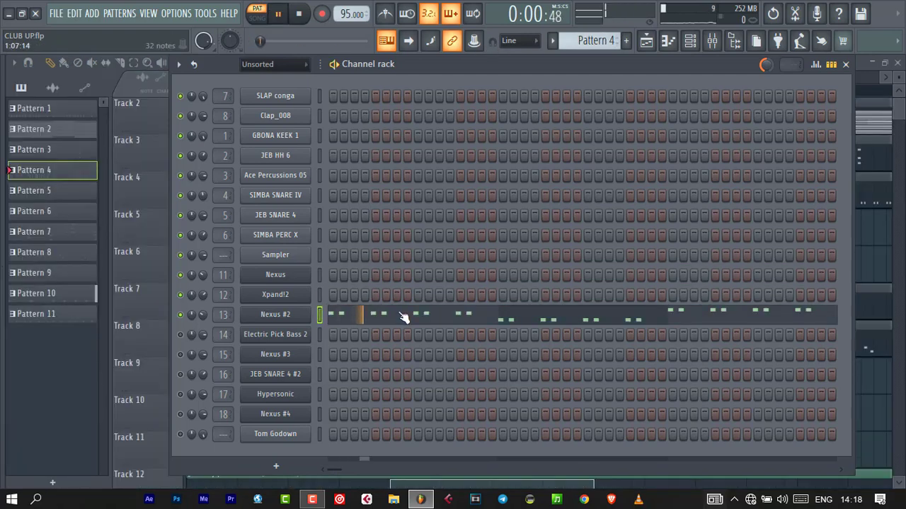
click(402, 316)
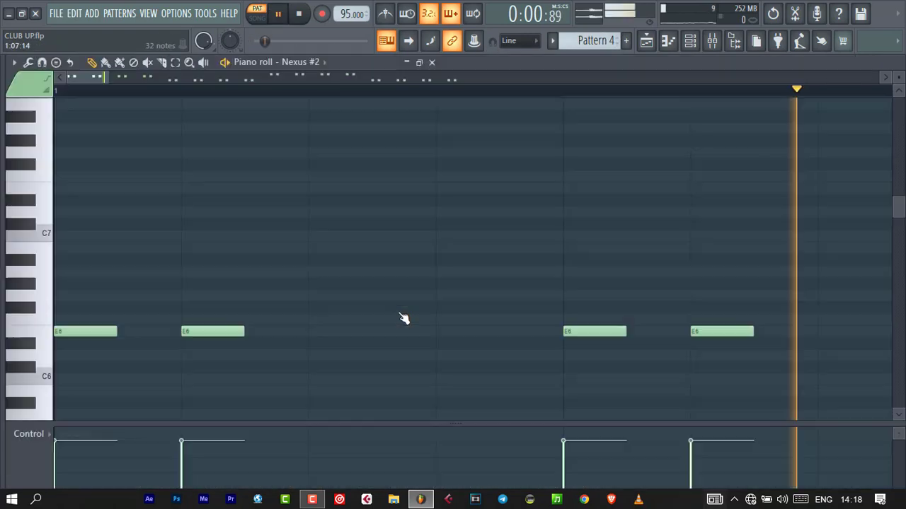
click(798, 40)
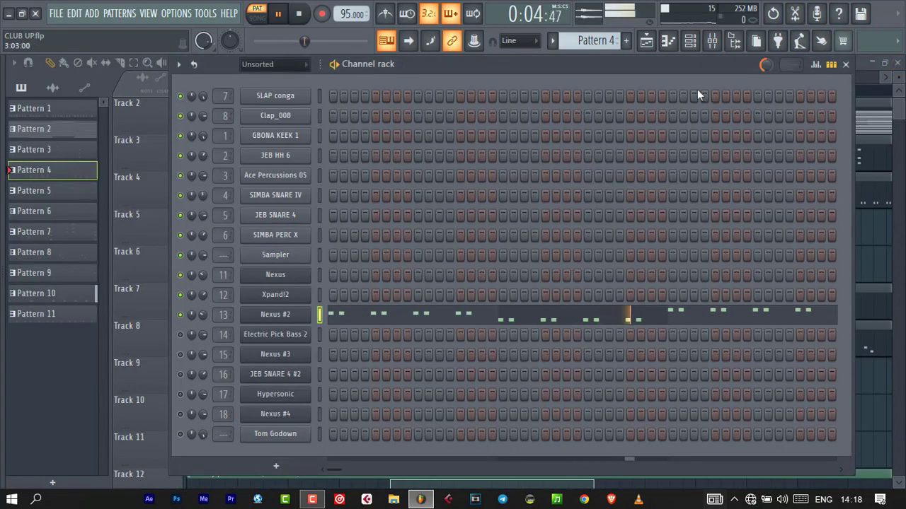
key(space)
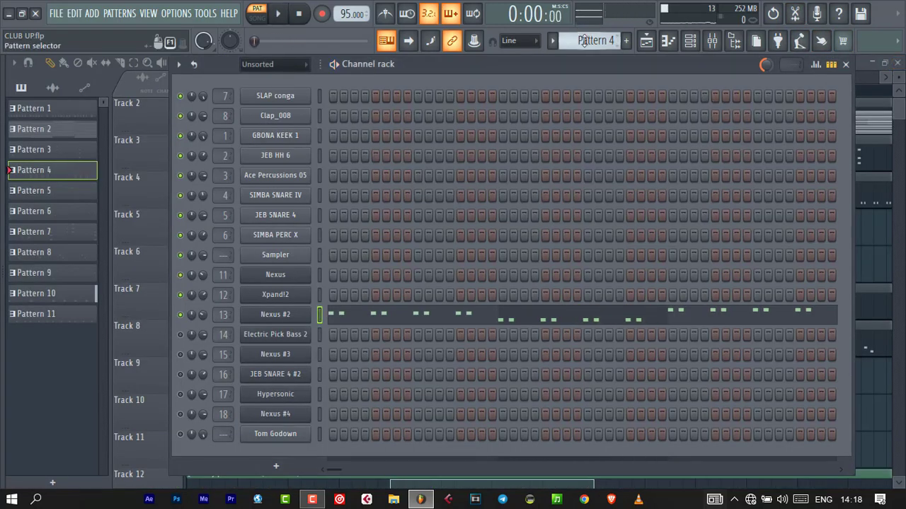
- Switch to Pattern 5, unmute the Electric Pick Bass 2 channel and check its FLEX preset in the General Midi Library pack
scroll(583, 40, down, 1)
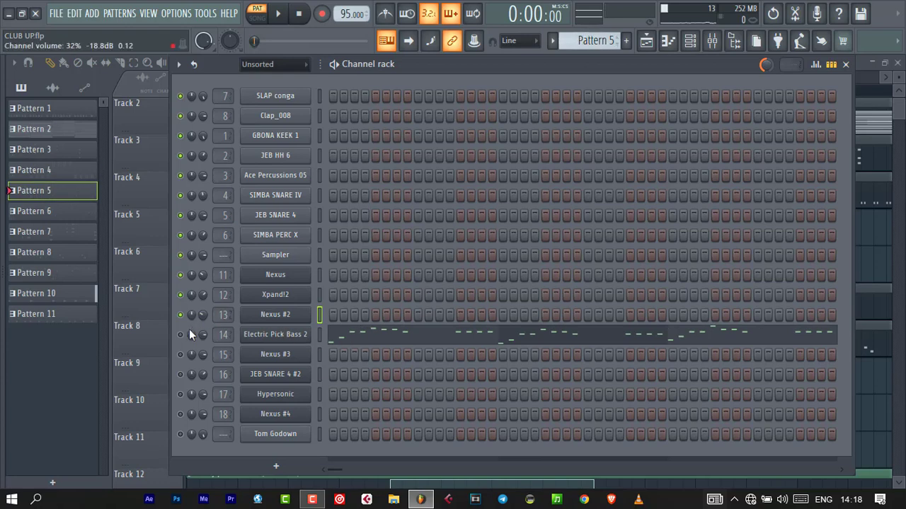
click(297, 339)
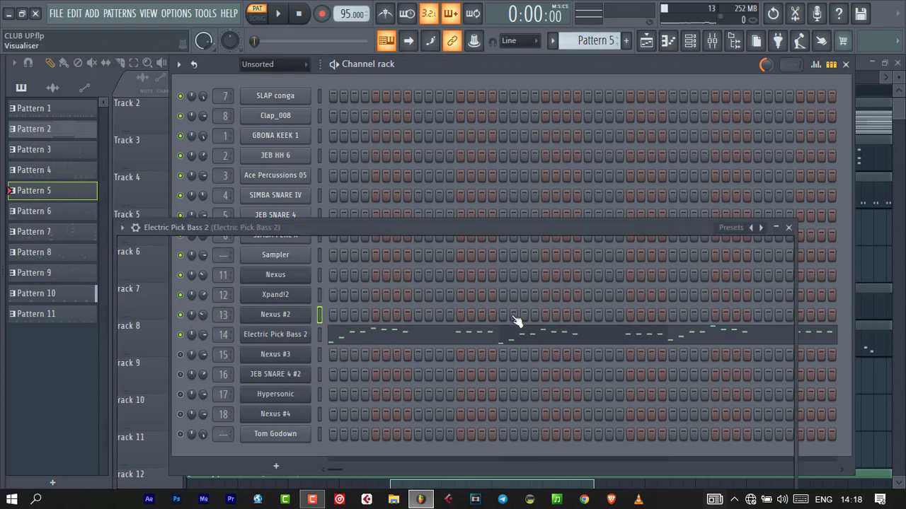
drag(376, 224, 388, 119)
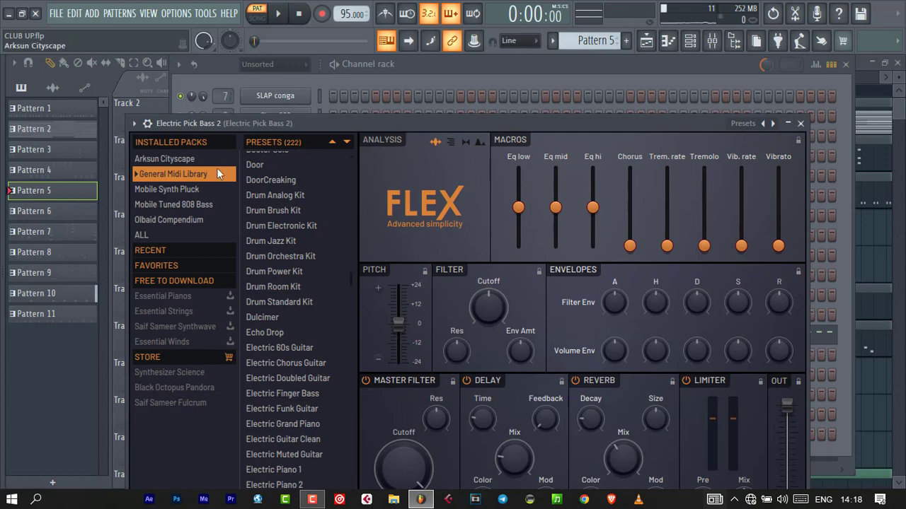
scroll(332, 283, down, 5)
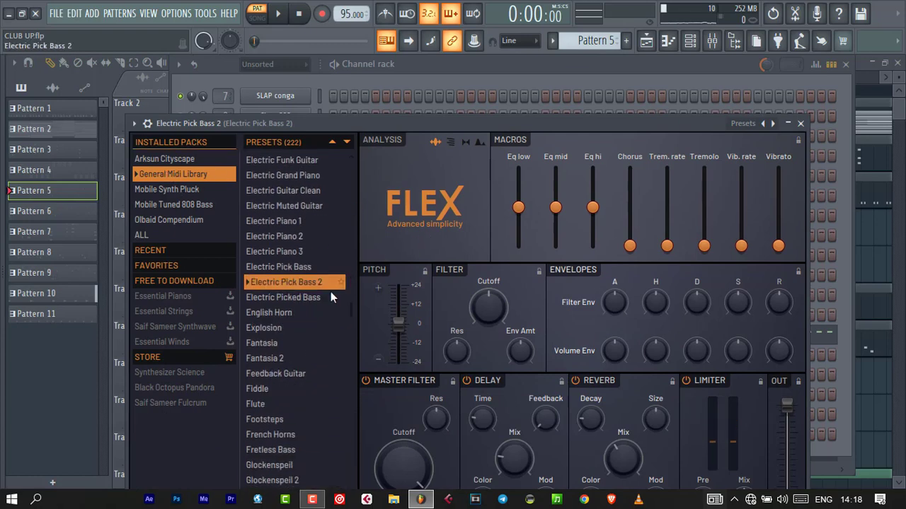
click(801, 123)
- Examine Electric Pick Bass 2's Pattern 5 notes in the piano roll, play them through and close the piano roll
click(499, 338)
scroll(399, 263, down, 6)
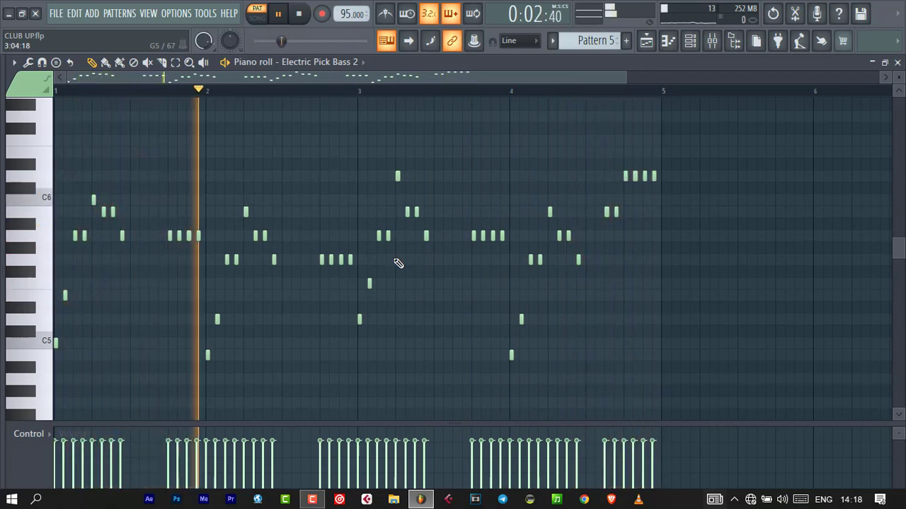
key(space)
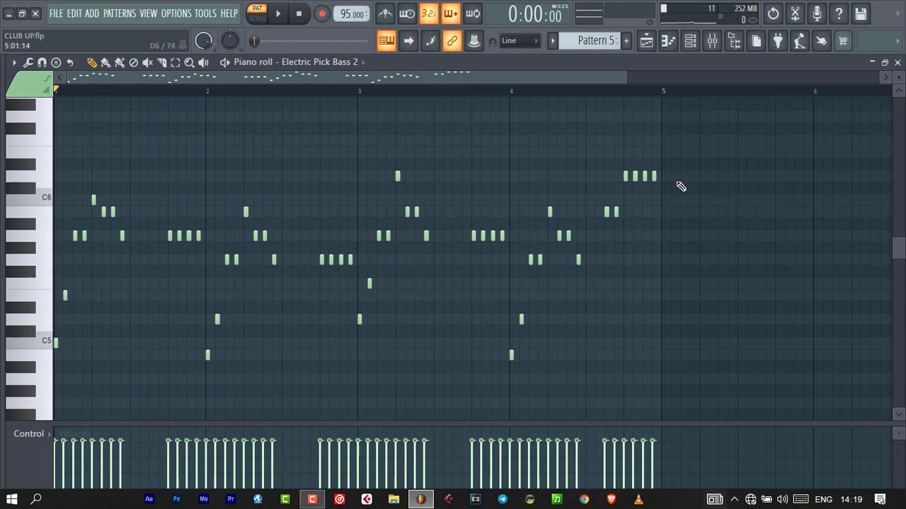
click(897, 62)
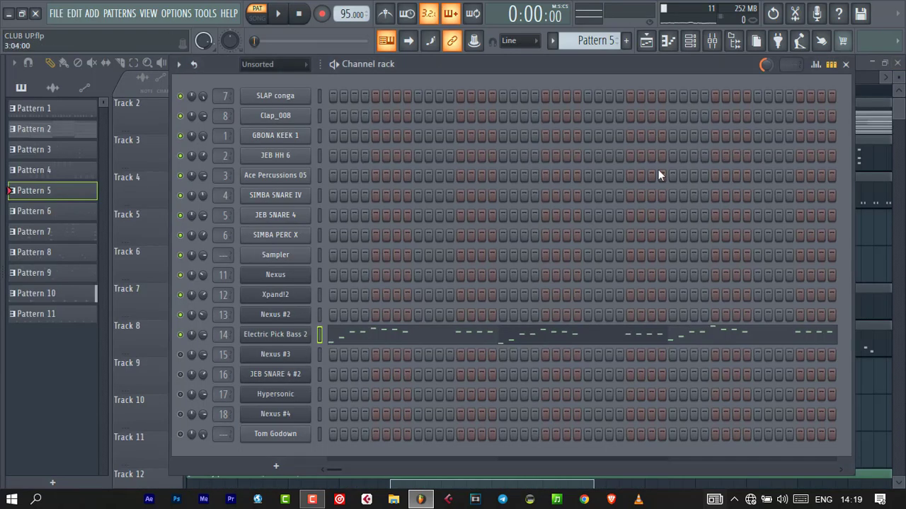
- Switch to Pattern 6, unmute the Nexus #3 channel and check which Classical preset it uses
scroll(582, 36, down, 1)
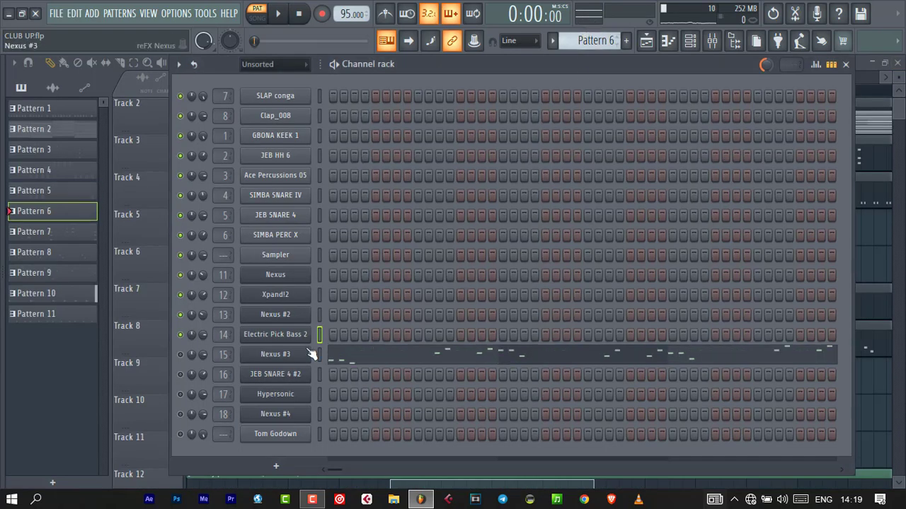
click(181, 355)
click(275, 354)
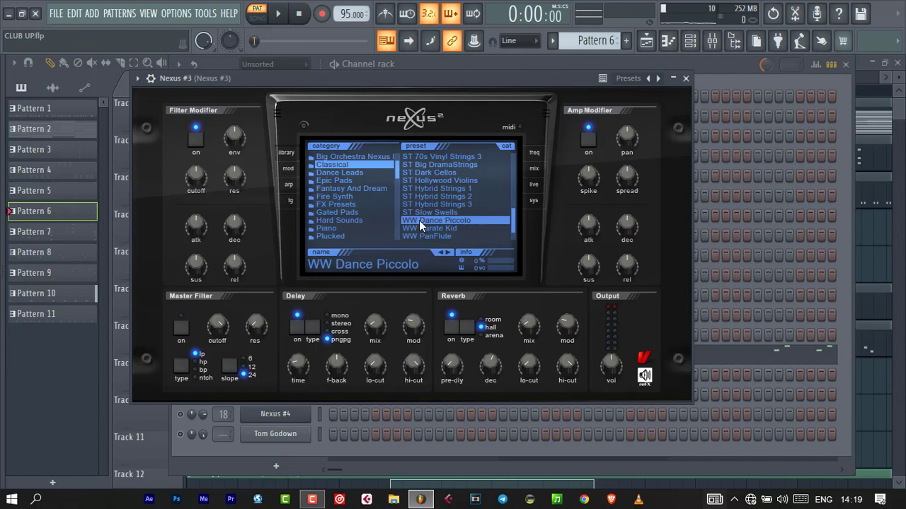
click(685, 79)
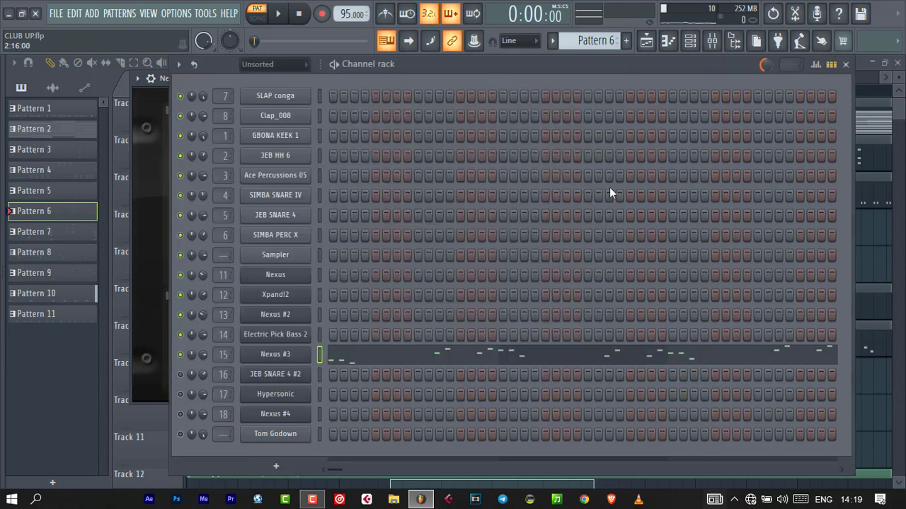
- Examine Nexus #3's Pattern 6 notes in the piano roll, play them through and close the piano roll
click(360, 358)
scroll(359, 353, up, 4)
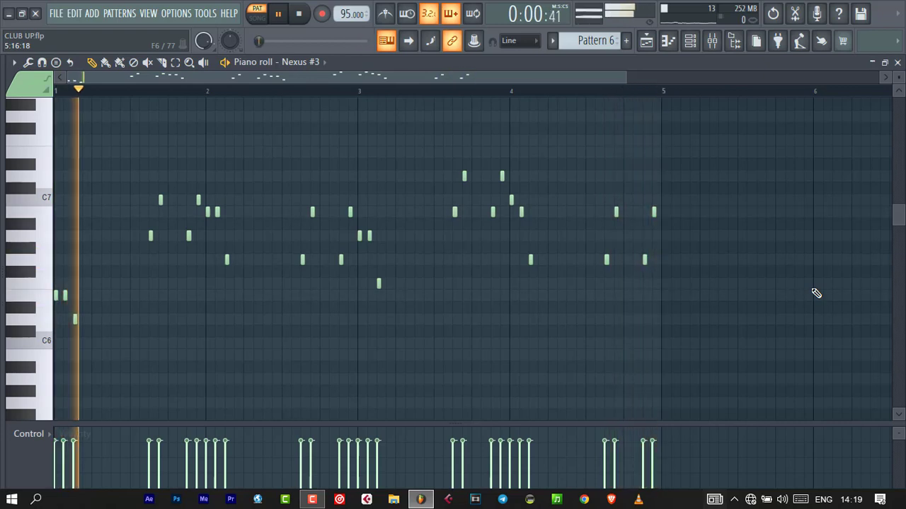
key(space)
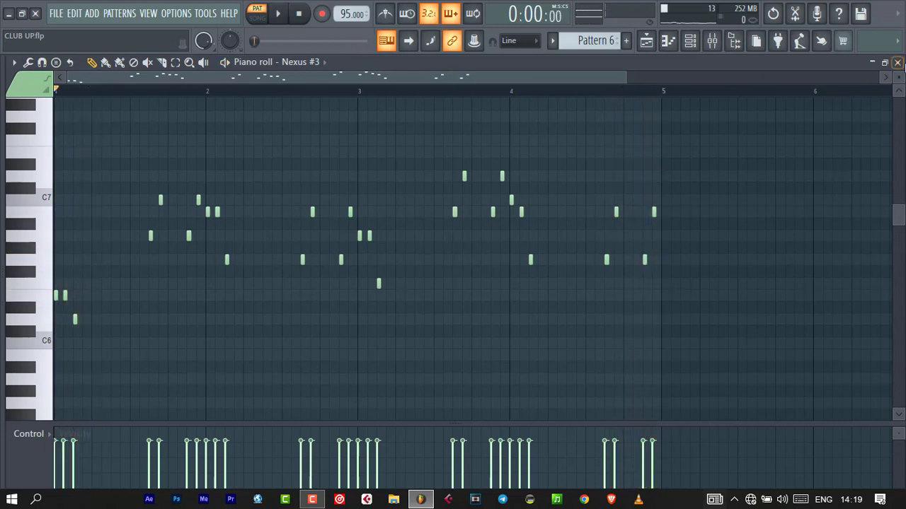
click(897, 62)
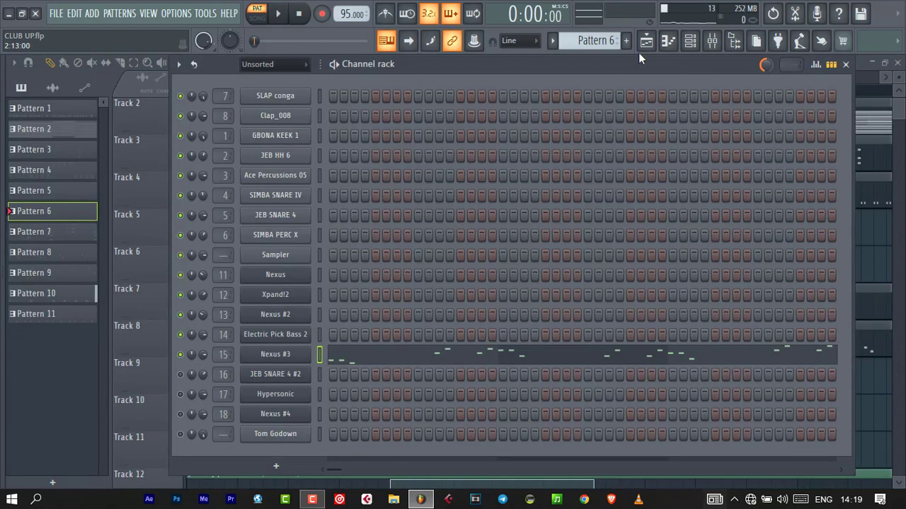
- Switch to Pattern 7, unmute the JEB SNARE 4 #2 channel and check its B4 II preset
scroll(606, 40, down, 1)
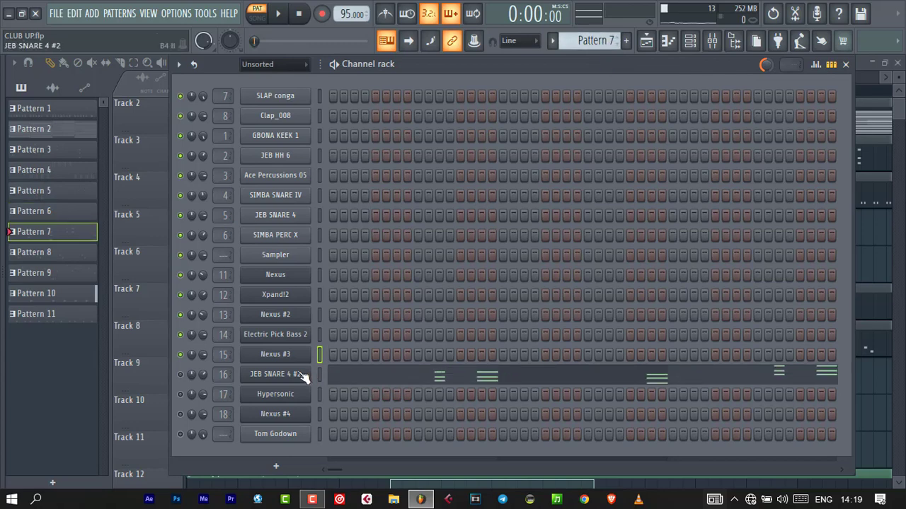
click(288, 378)
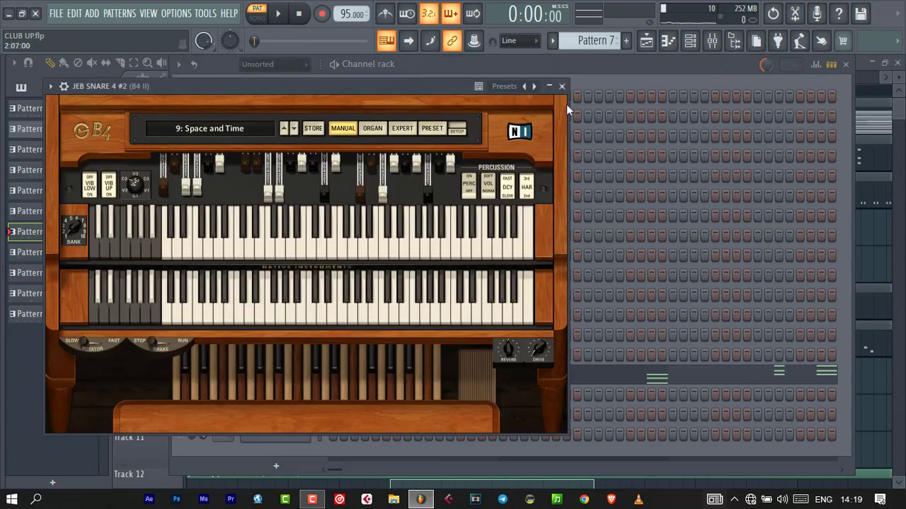
click(562, 86)
- Replace the JEB SNARE 4 #2 channel's instrument with the B4 II synth and check its preset
right_click(287, 377)
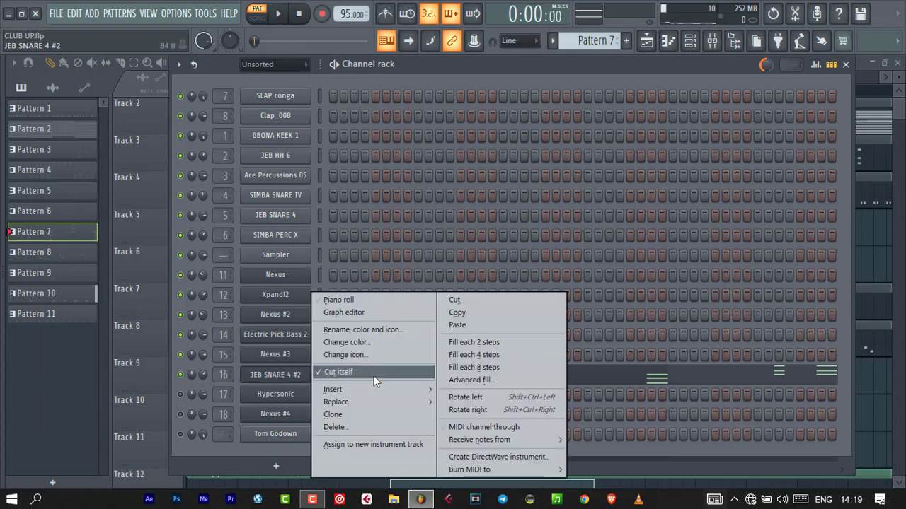
mouse_move(400, 402)
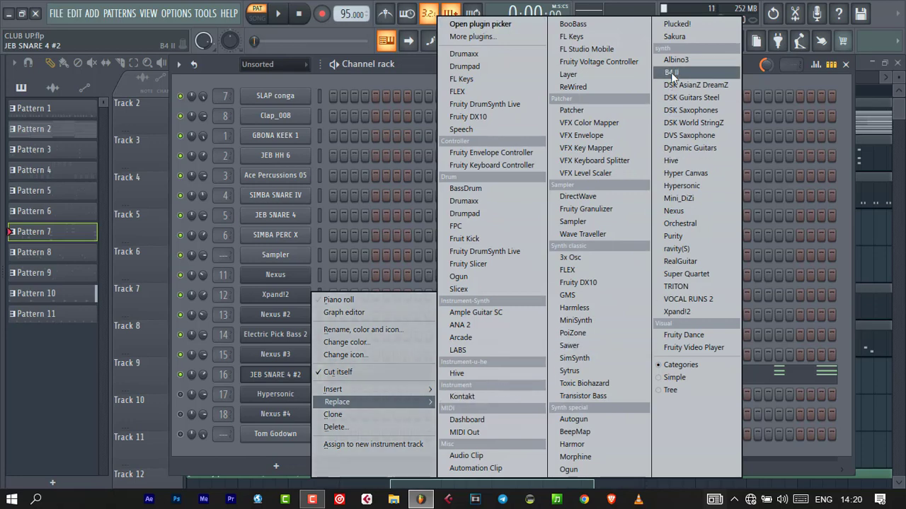
click(671, 72)
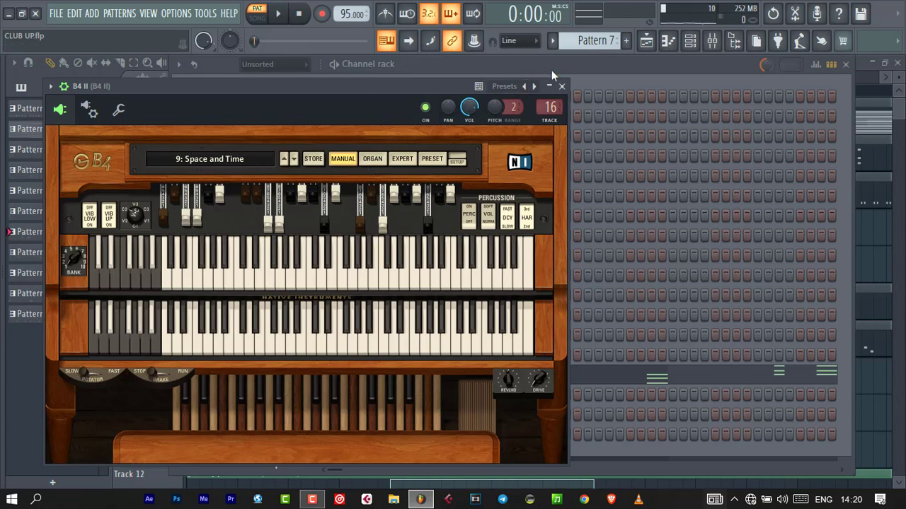
click(562, 85)
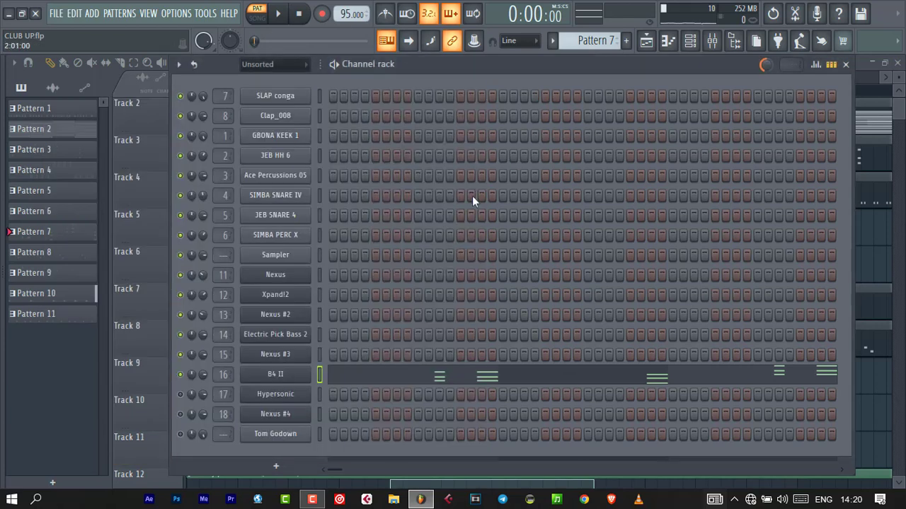
click(303, 375)
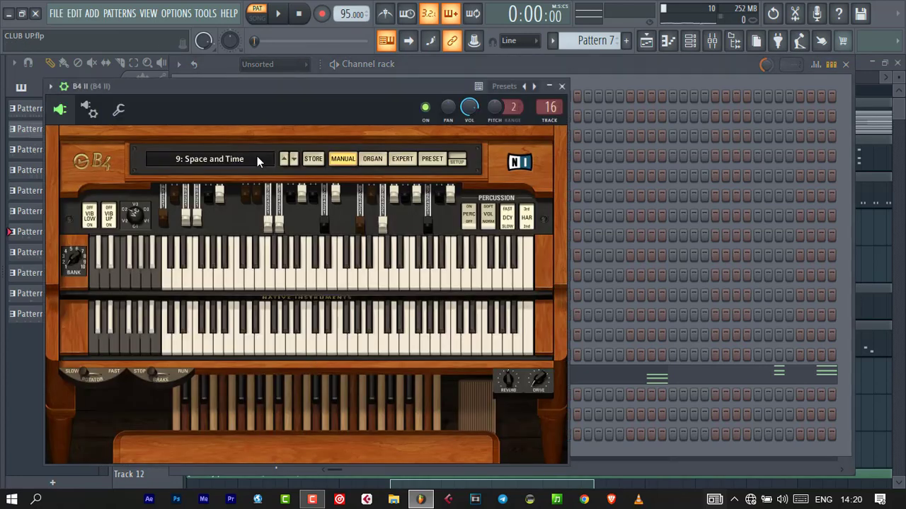
click(562, 86)
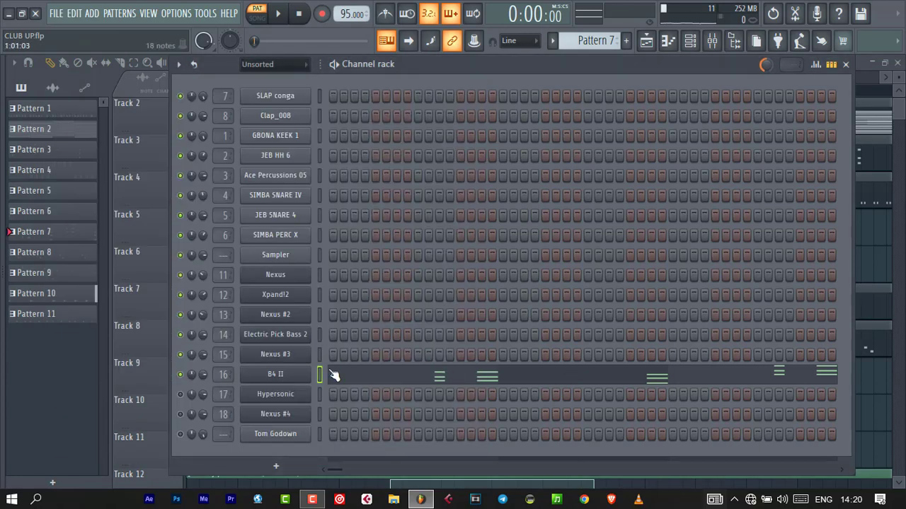
- Examine B4 II's Pattern 7 chords in the piano roll, play them through and close the piano roll
click(365, 384)
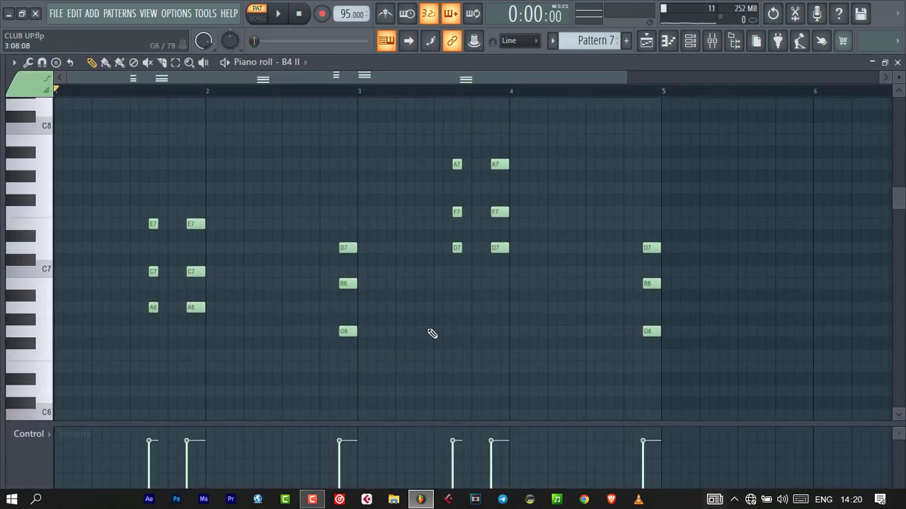
key(space)
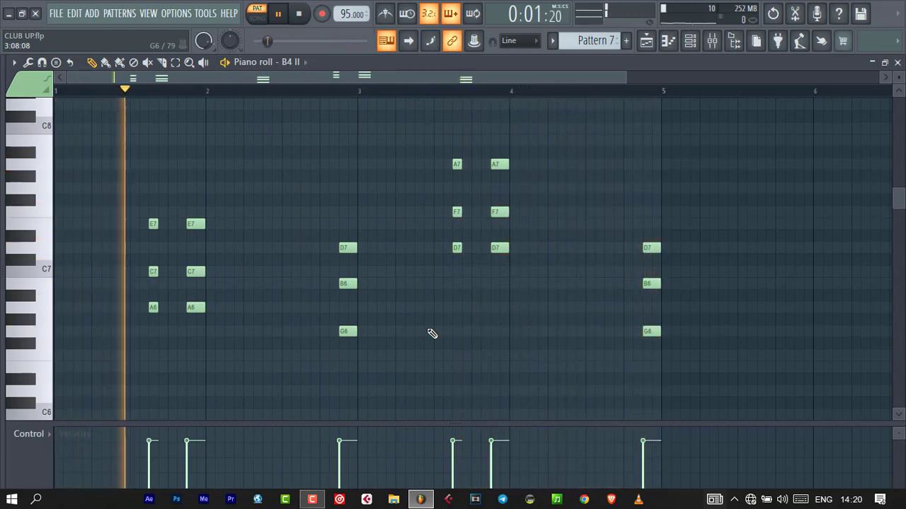
key(space)
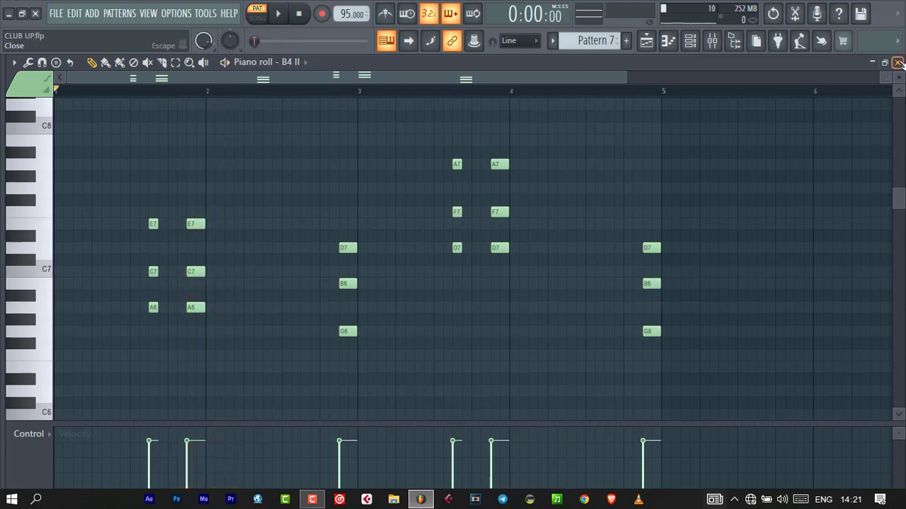
click(646, 40)
- Switch to Pattern 8, unmute the Hypersonic channel and pick the Strat Wah patch from Electric Guitars Clean
scroll(603, 36, down, 1)
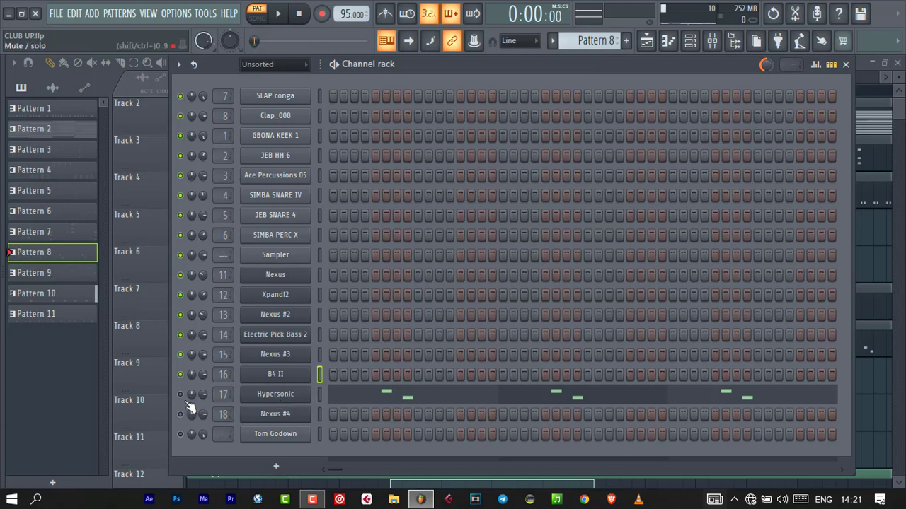
click(281, 397)
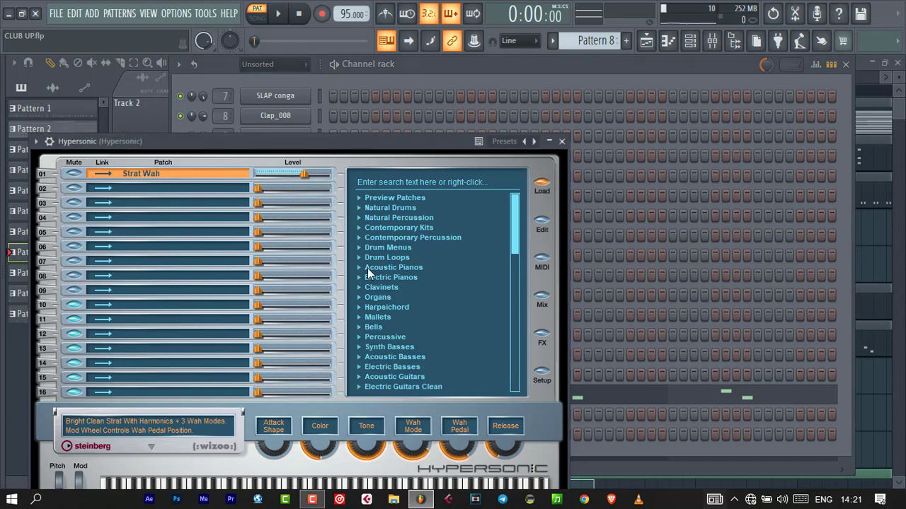
drag(515, 222, 524, 263)
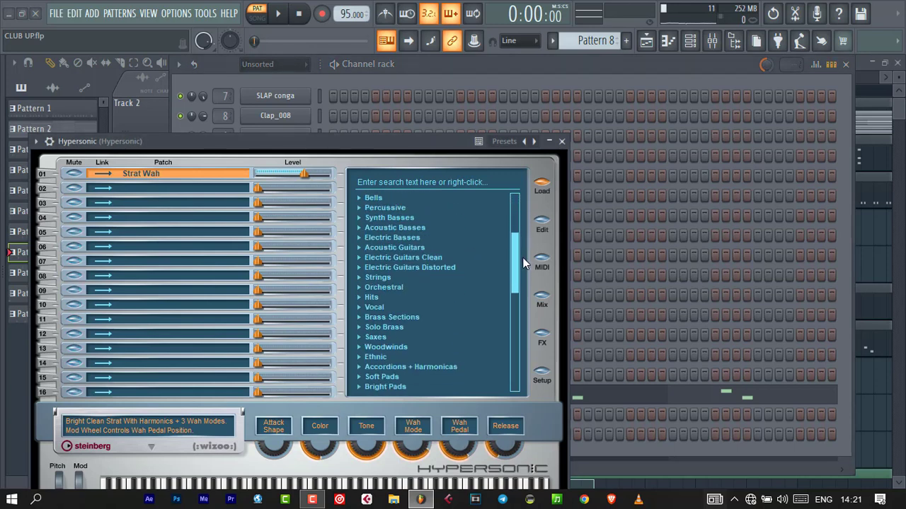
click(359, 259)
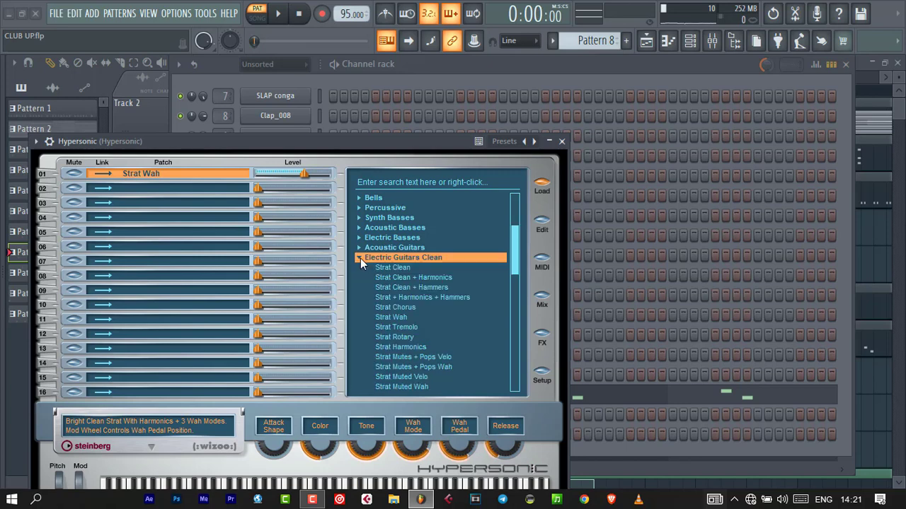
click(386, 319)
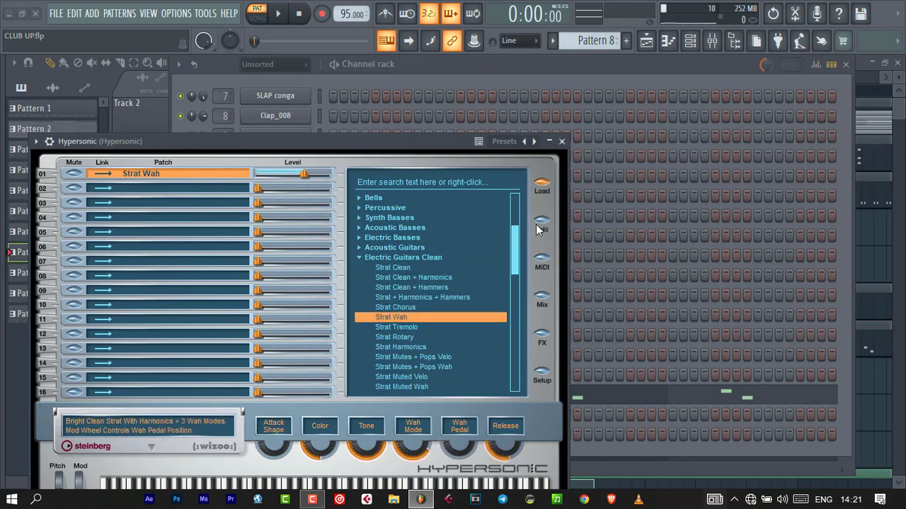
- Adjust the Strat Wah patch's Wah Pedal, set its Tone to 57% and close Hypersonic
drag(502, 450, 508, 487)
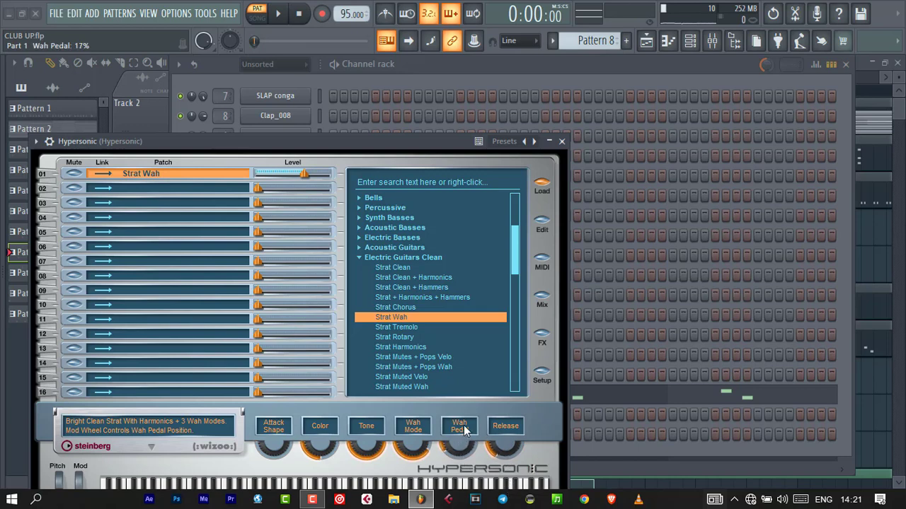
drag(470, 398, 470, 394)
drag(449, 454, 464, 452)
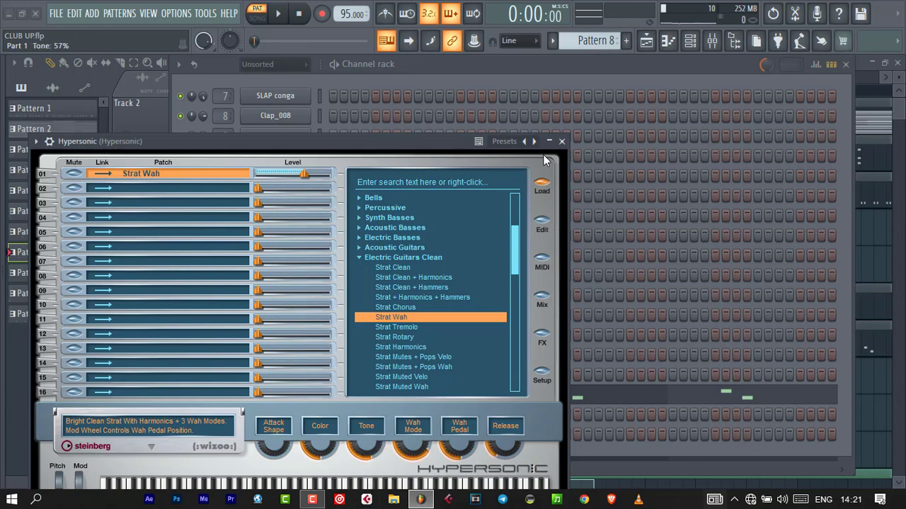
click(561, 140)
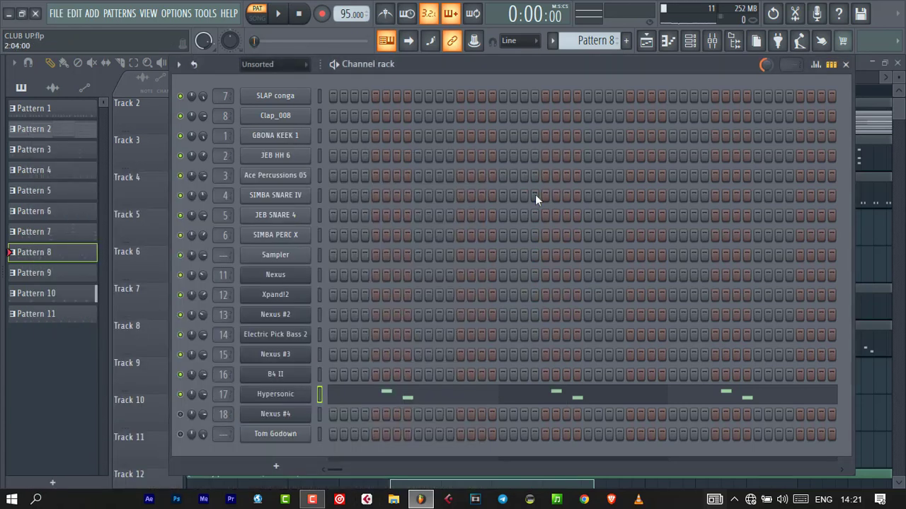
- Play Pattern 8's Hypersonic part, viewing its notes in the piano roll, and stop playback in the channel rack
key(space)
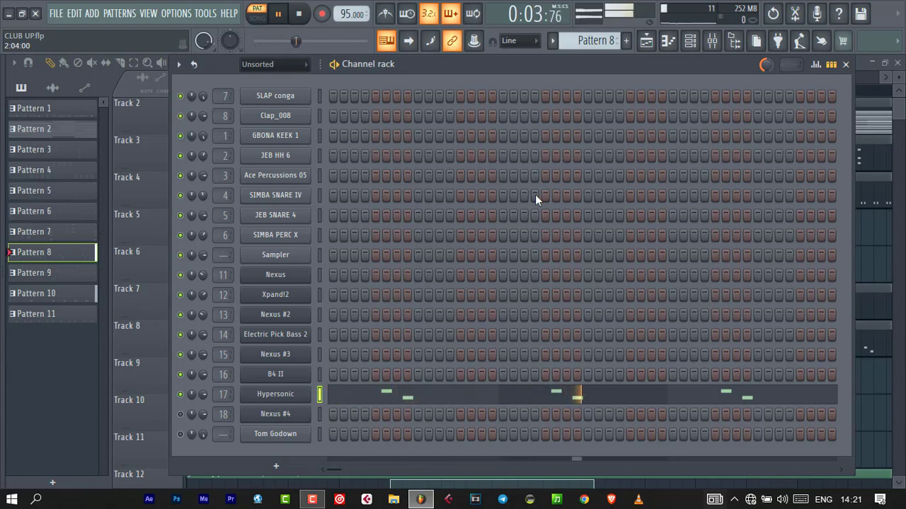
click(625, 398)
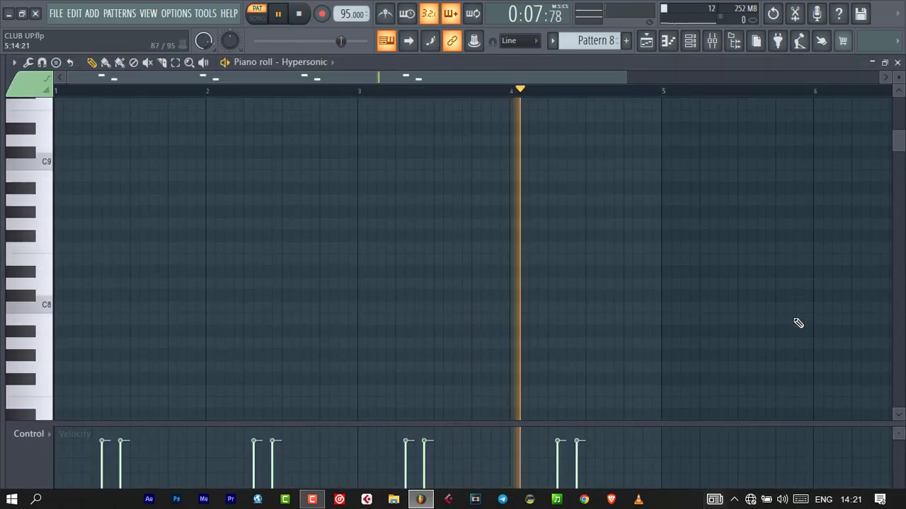
scroll(796, 323, down, 8)
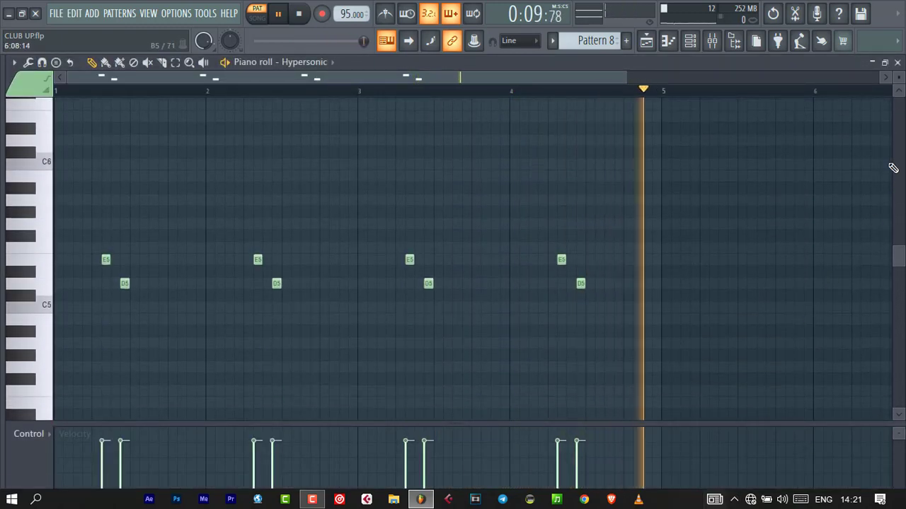
click(897, 63)
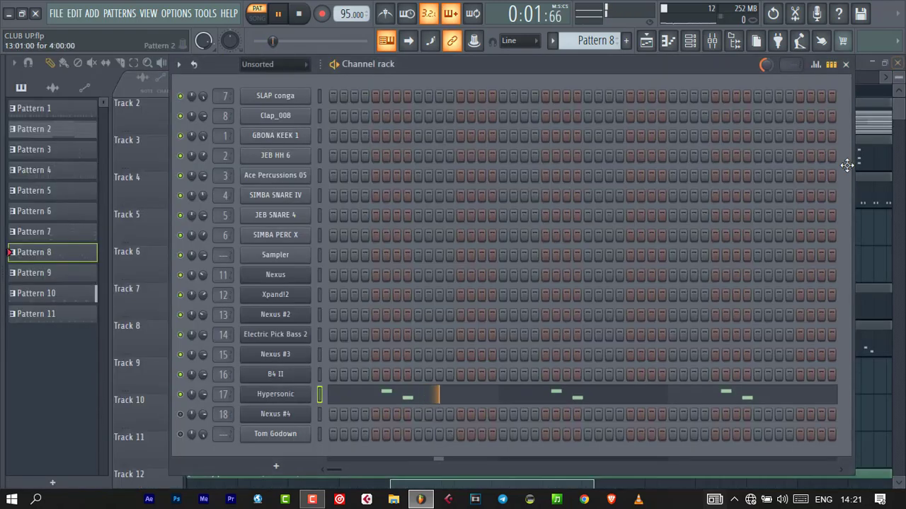
key(space)
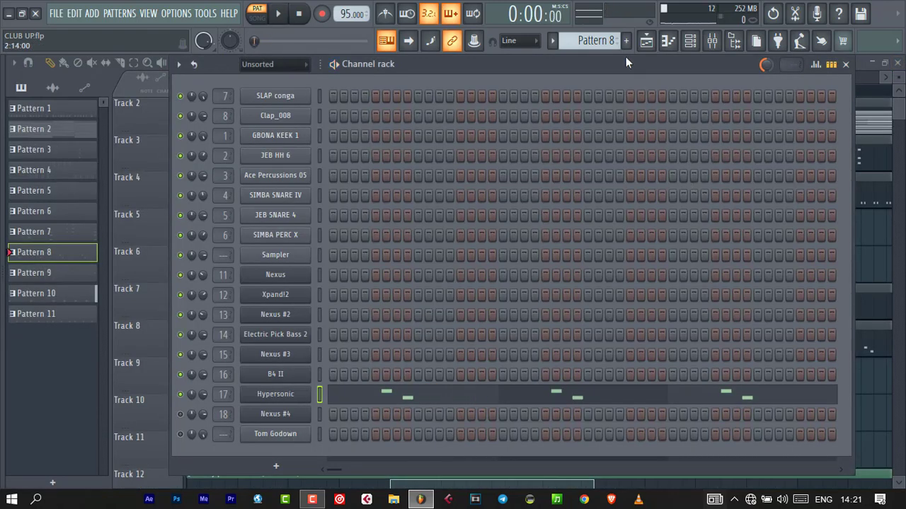
- Switch to Pattern 9, unmute the Nexus #4 channel and check which Bass preset it uses
scroll(601, 42, down, 1)
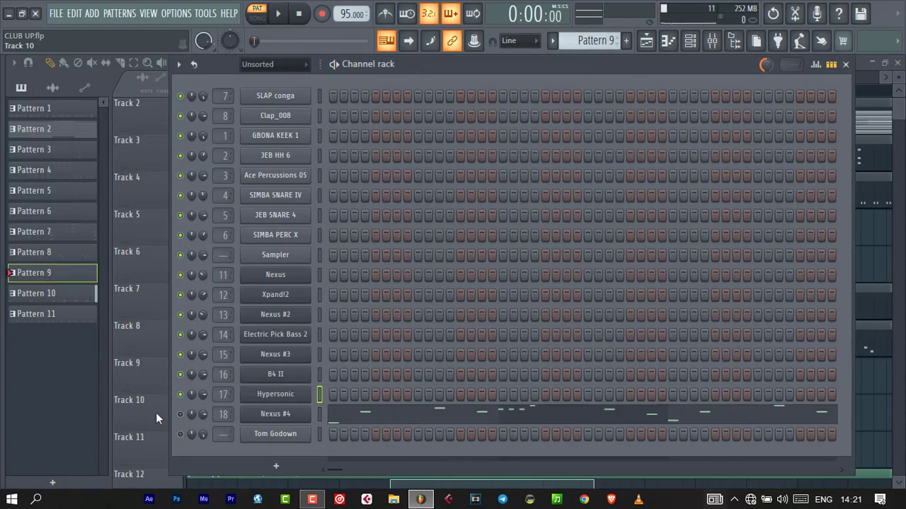
click(180, 415)
click(250, 416)
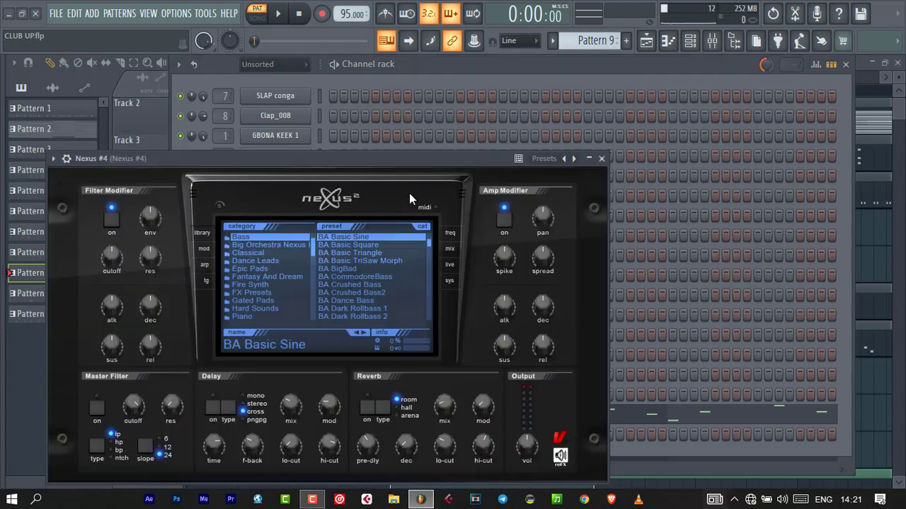
click(601, 160)
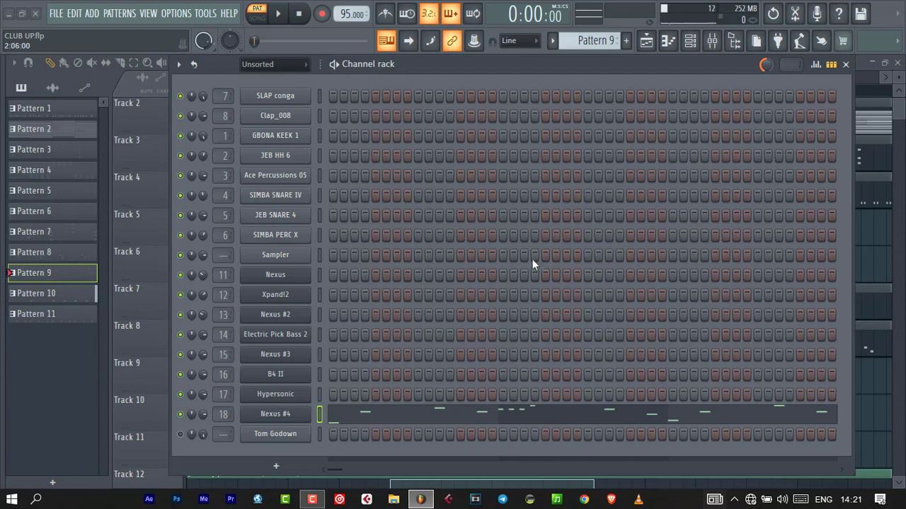
- Play Nexus #4's Pattern 9 notes in the piano roll, examine the whole bass line and close the piano roll
click(410, 421)
key(space)
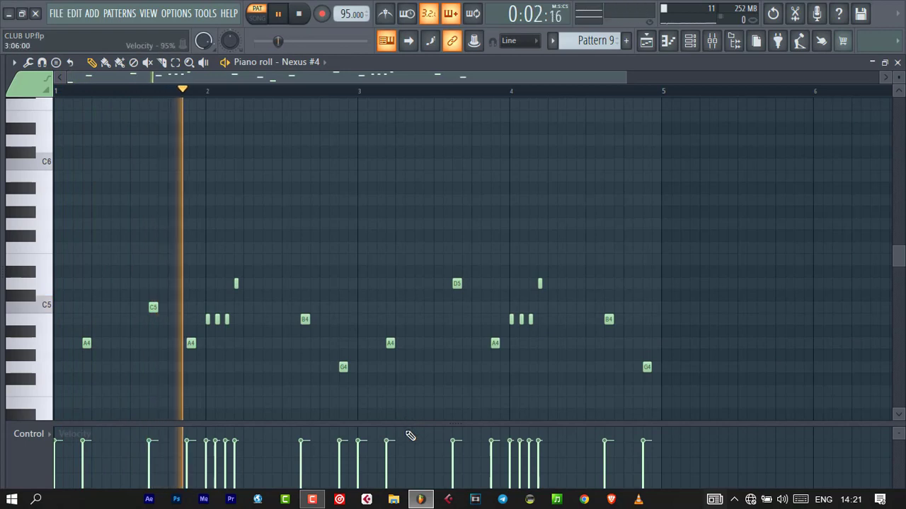
scroll(423, 416, down, 3)
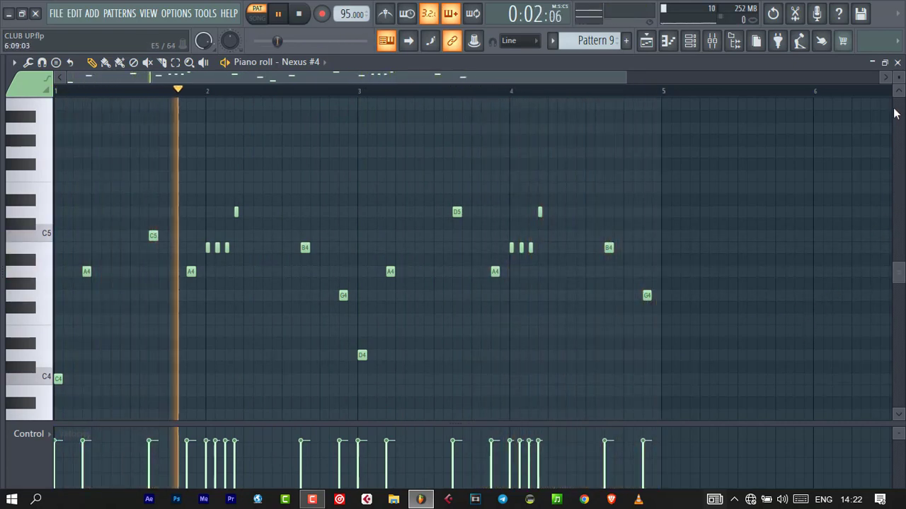
click(897, 64)
key(space)
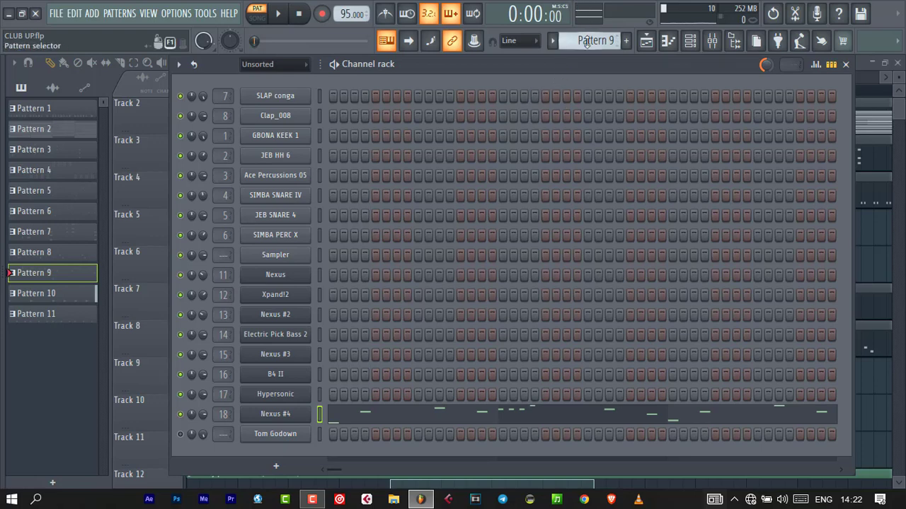
- Switch to Pattern 10, preview the Clap_008 sample and play its clap notes in the piano roll
scroll(587, 43, down, 1)
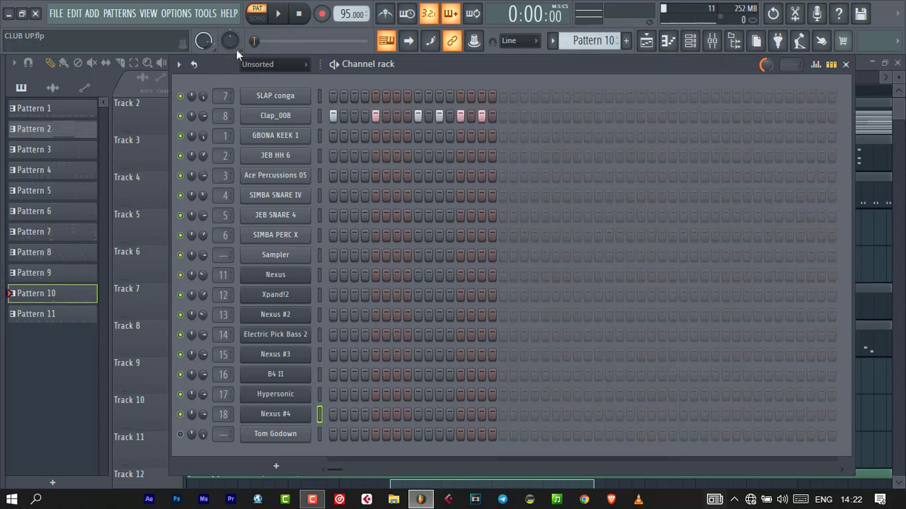
click(287, 117)
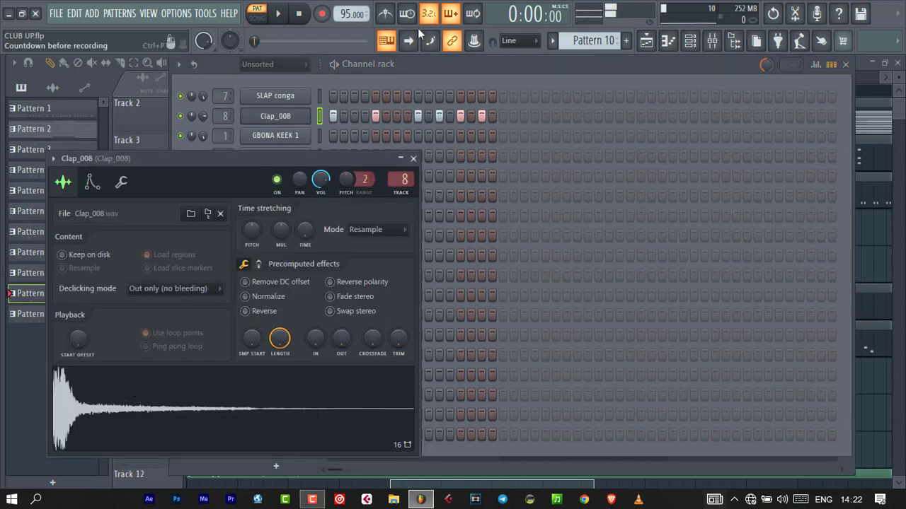
click(413, 158)
right_click(309, 116)
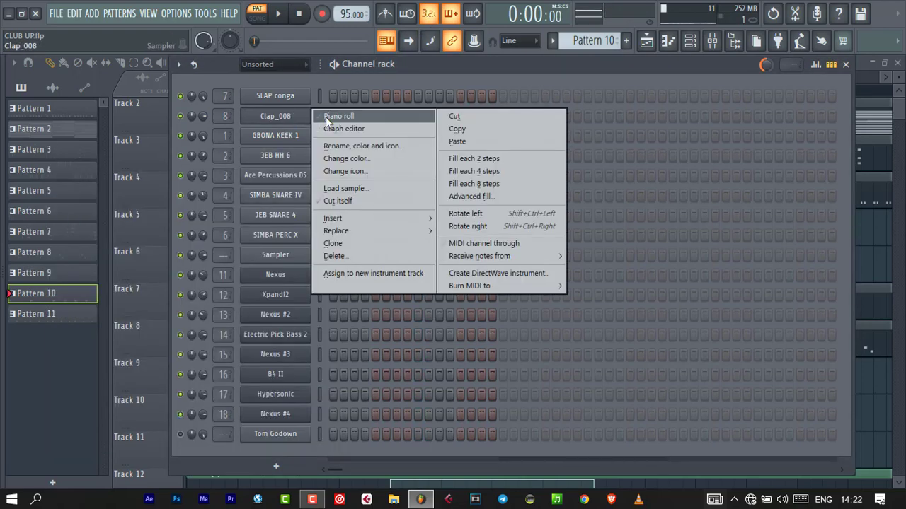
click(327, 122)
key(space)
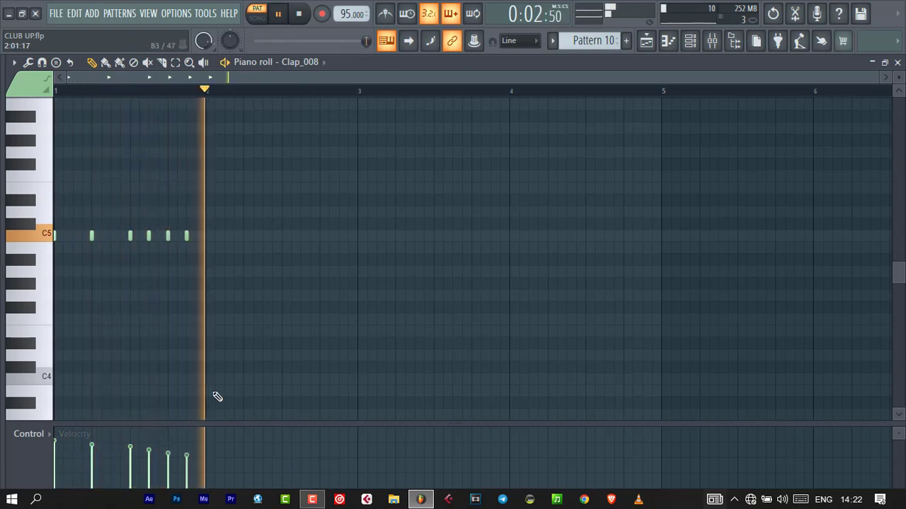
key(space)
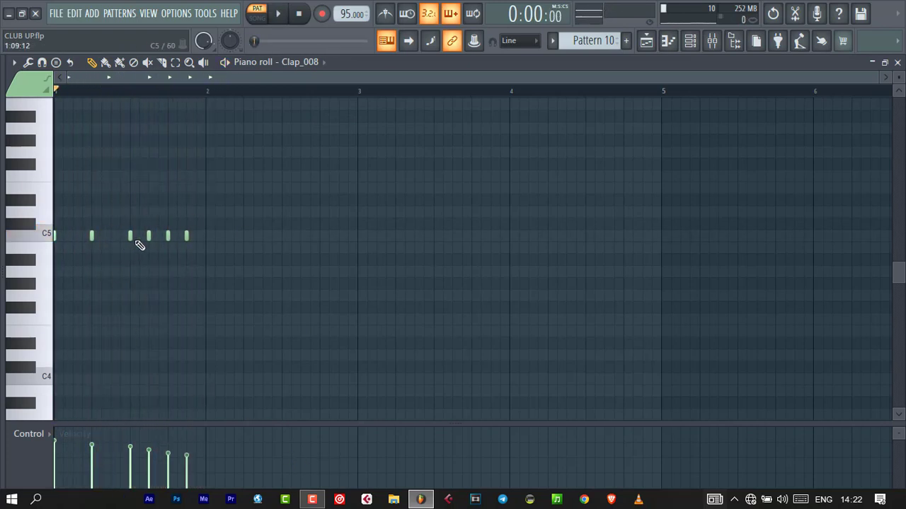
- Examine the Clap_008 notes' pan and velocity, enlarging the velocity lane for a closer view, and close the piano roll
click(50, 438)
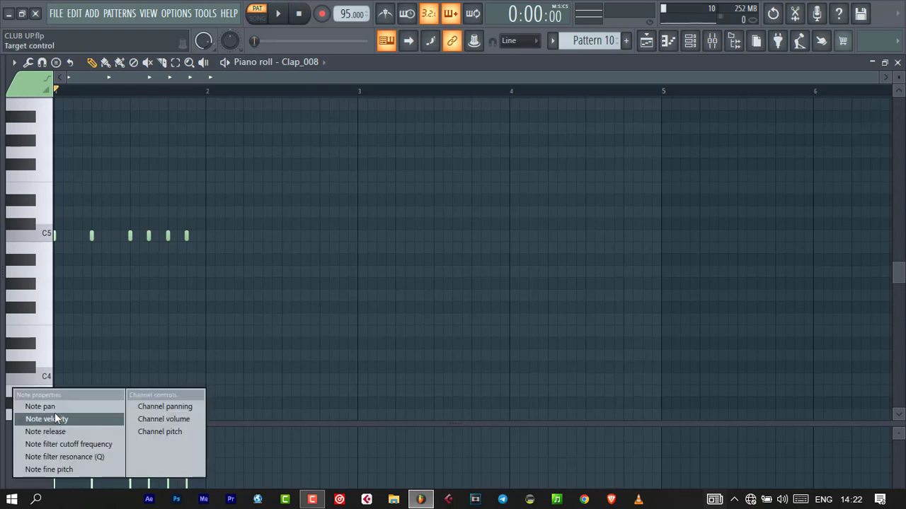
click(54, 409)
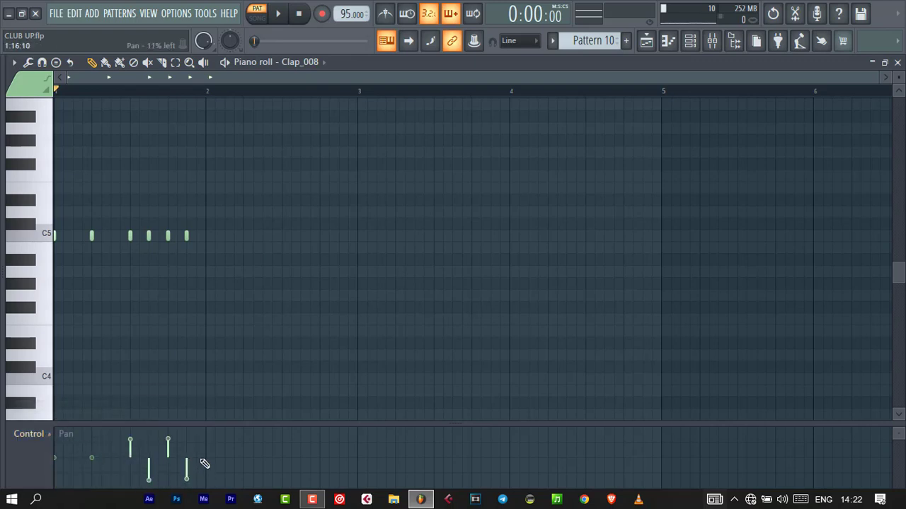
click(49, 435)
click(56, 418)
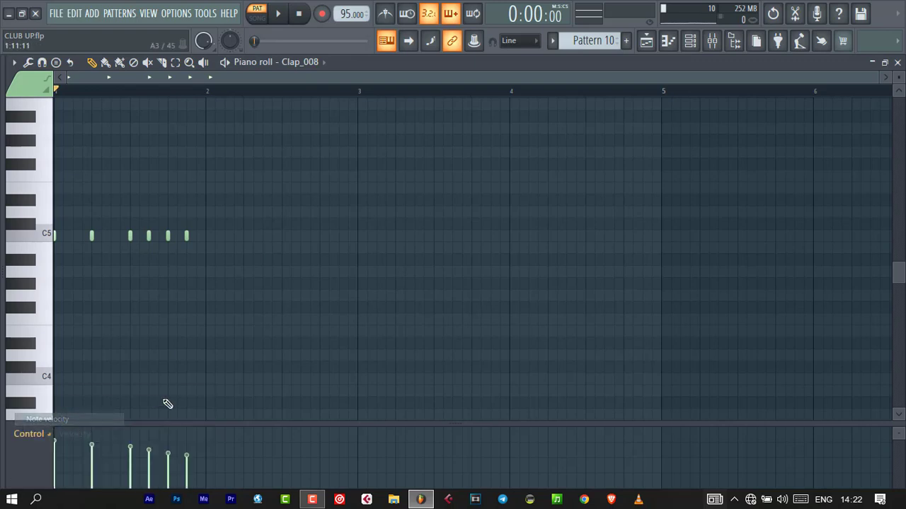
drag(128, 424, 142, 111)
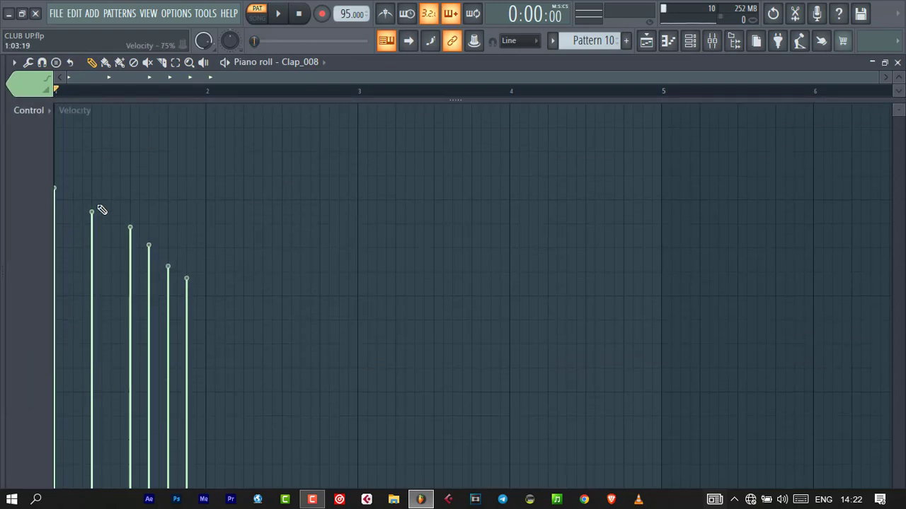
drag(238, 101, 267, 431)
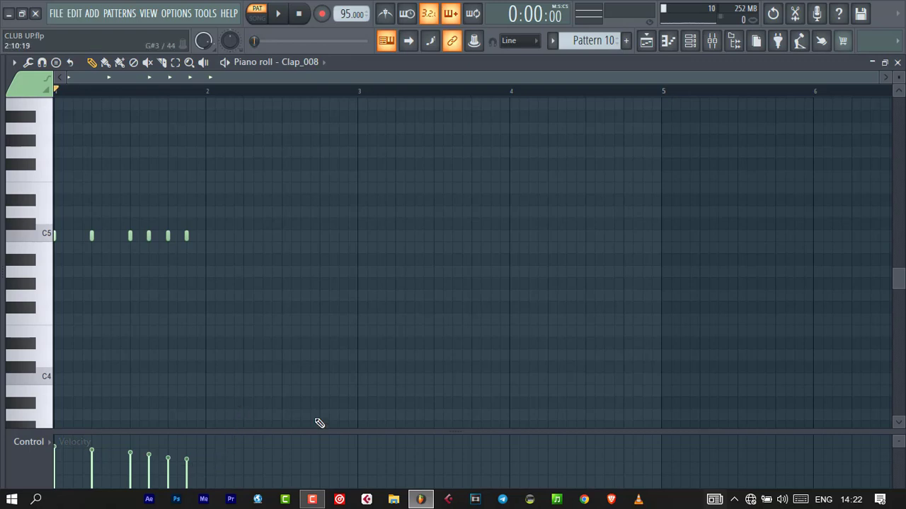
click(897, 62)
- Switch to Pattern 11, check the Tom Godown sample's settings and play the pattern
scroll(591, 41, down, 1)
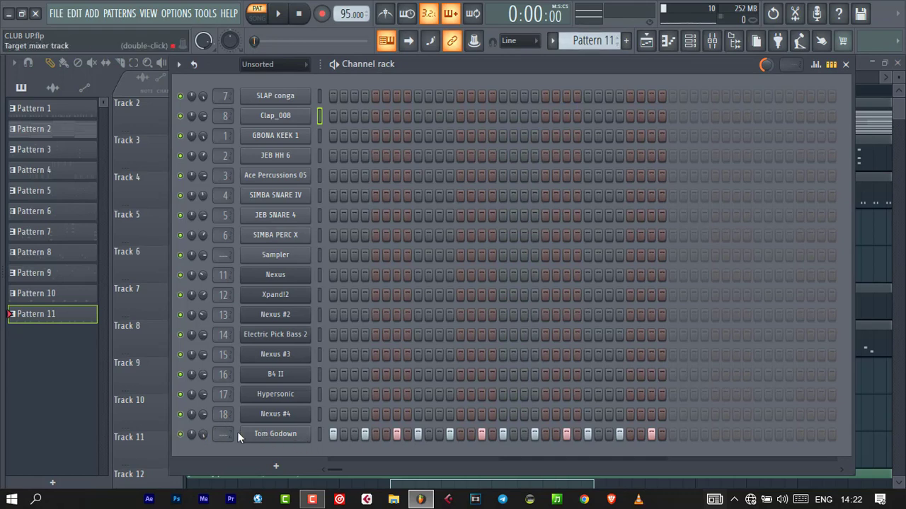
click(275, 435)
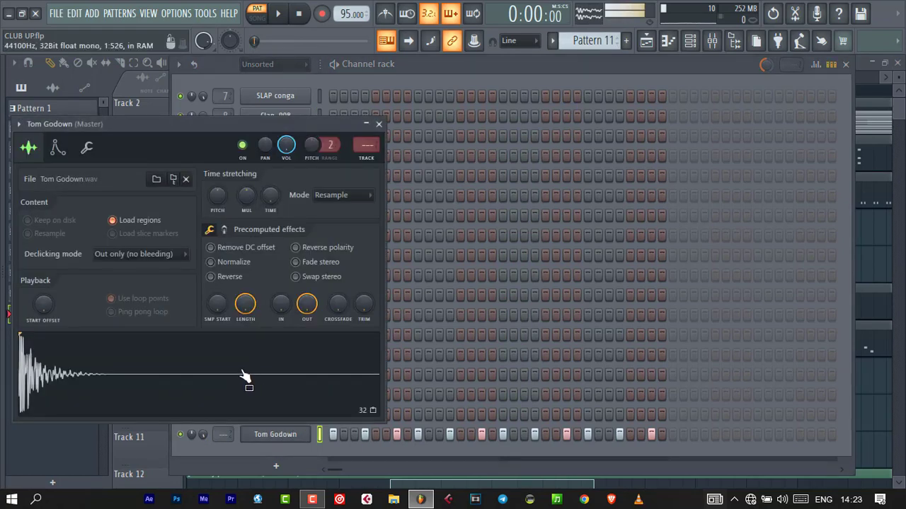
click(379, 124)
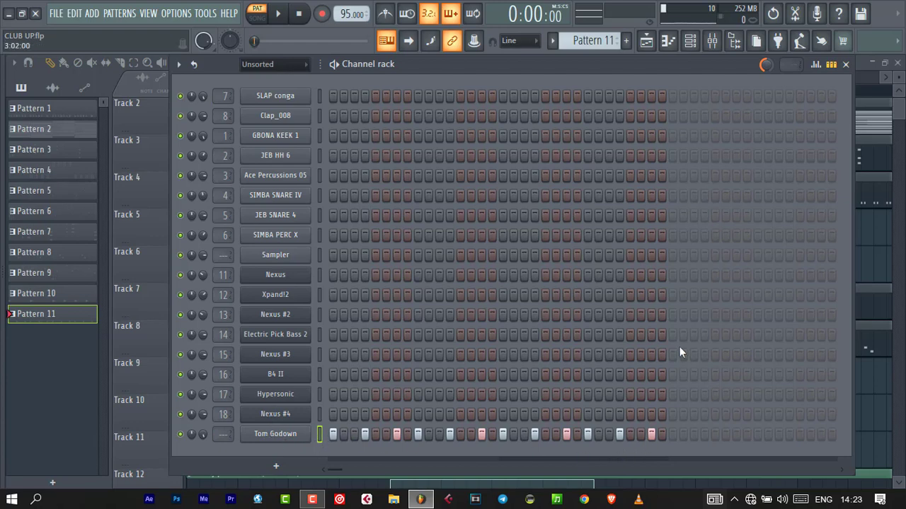
key(space)
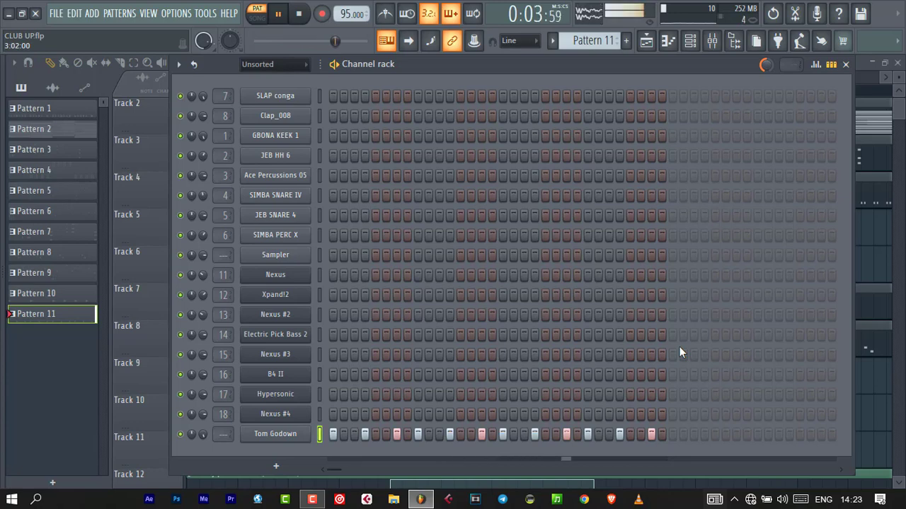
key(space)
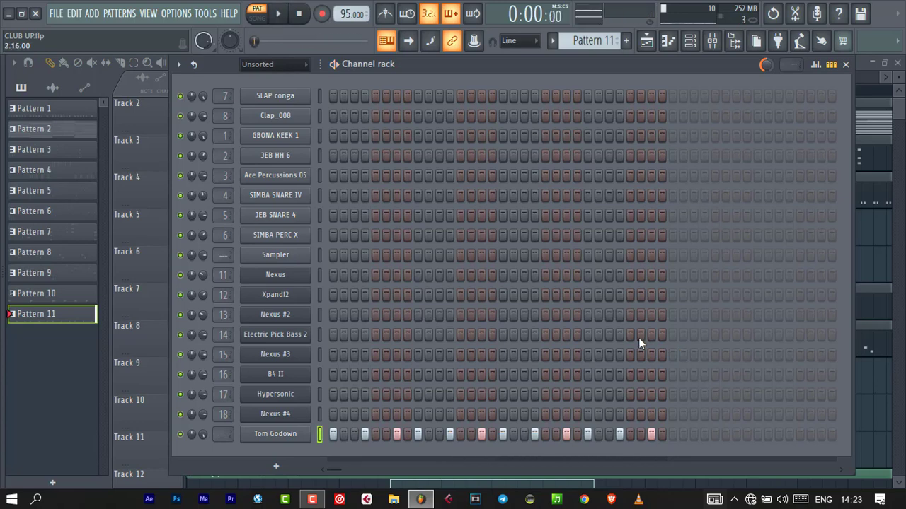
- Filter the channel rack to Audio channels and inspect the Crash ChopShop sample's settings
click(276, 67)
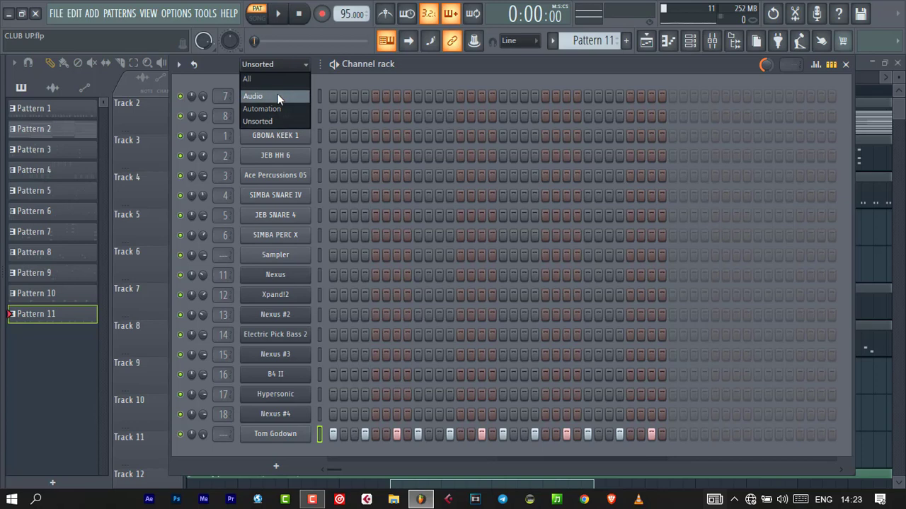
click(278, 95)
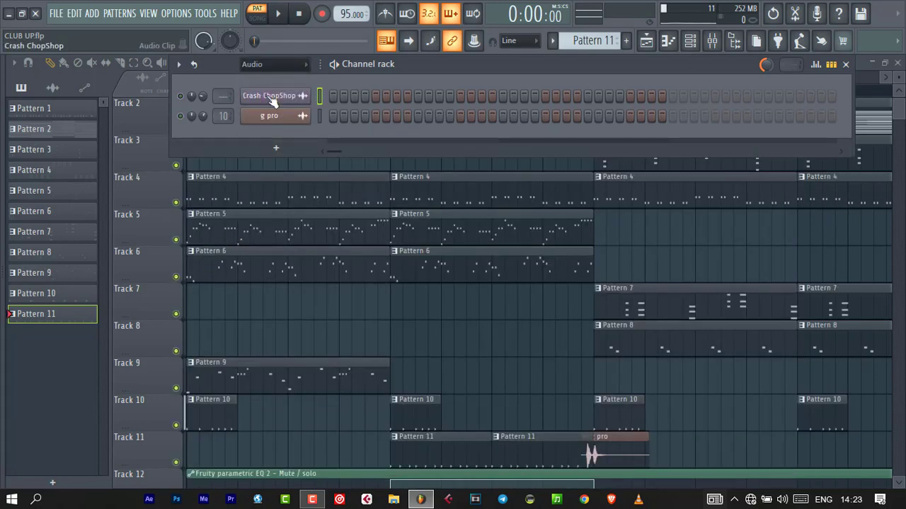
click(271, 97)
drag(262, 234, 281, 127)
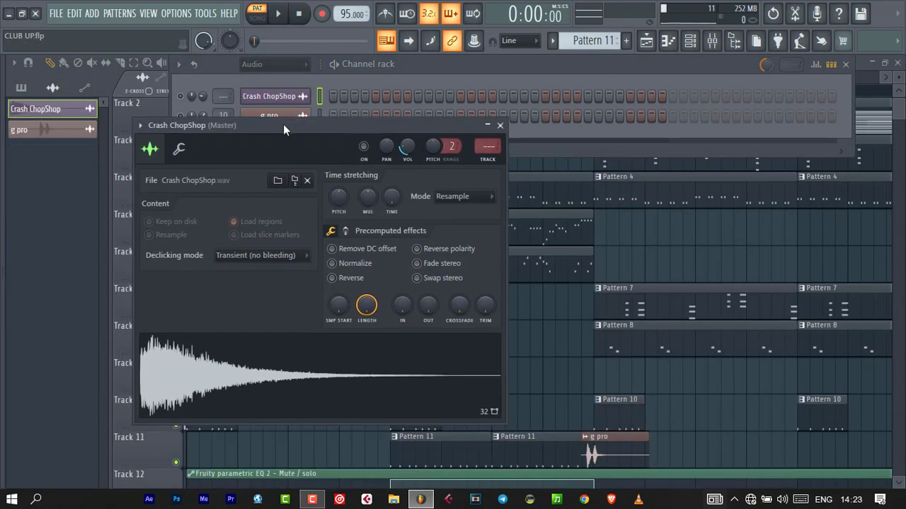
click(500, 126)
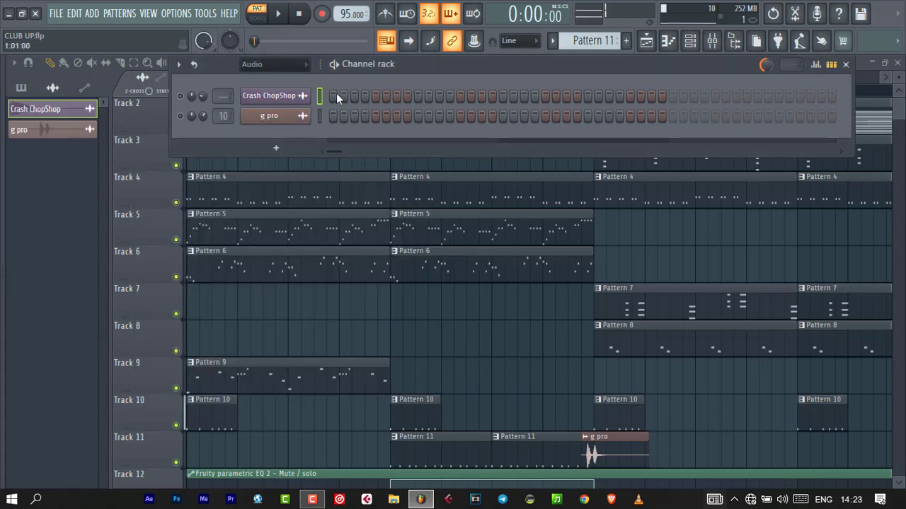
- Delete the Crash ChopShop channel from the channel rack
right_click(283, 102)
click(349, 237)
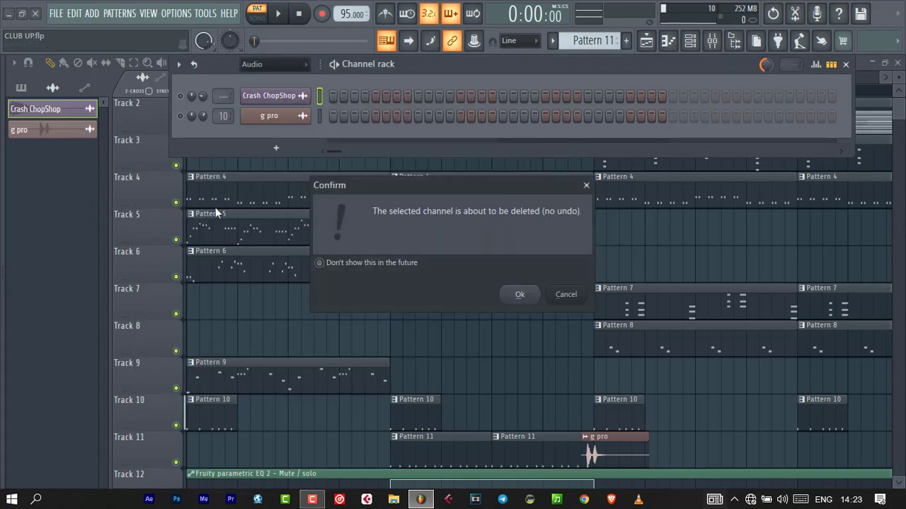
click(520, 295)
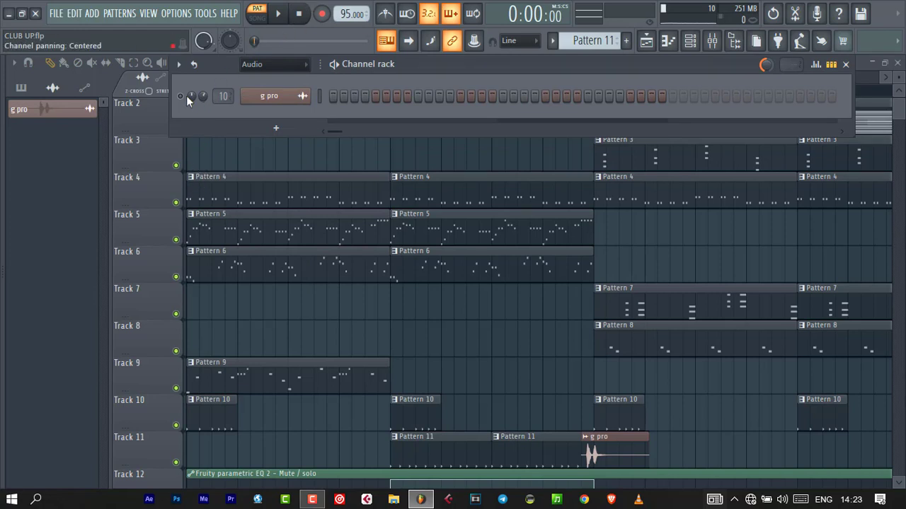
- Inspect the g pro audio clip's sample settings and waveform, and close its window
click(278, 103)
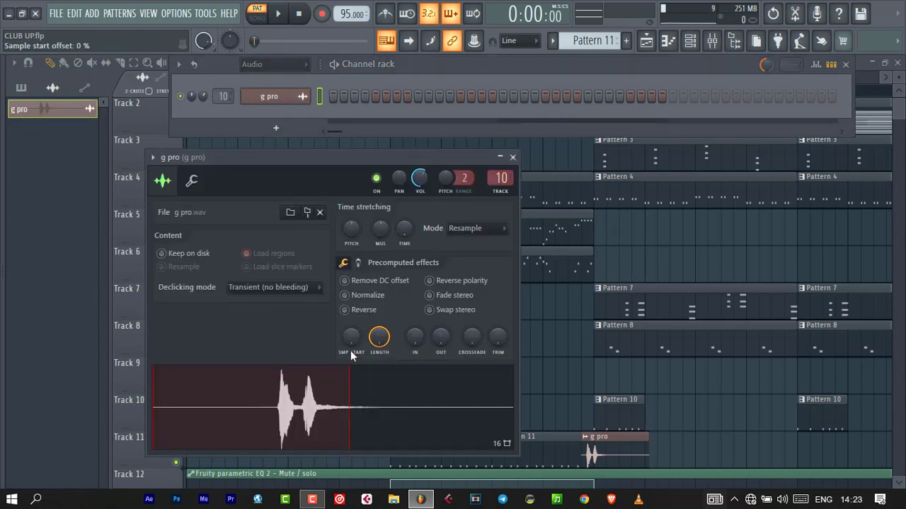
right_click(297, 366)
click(498, 417)
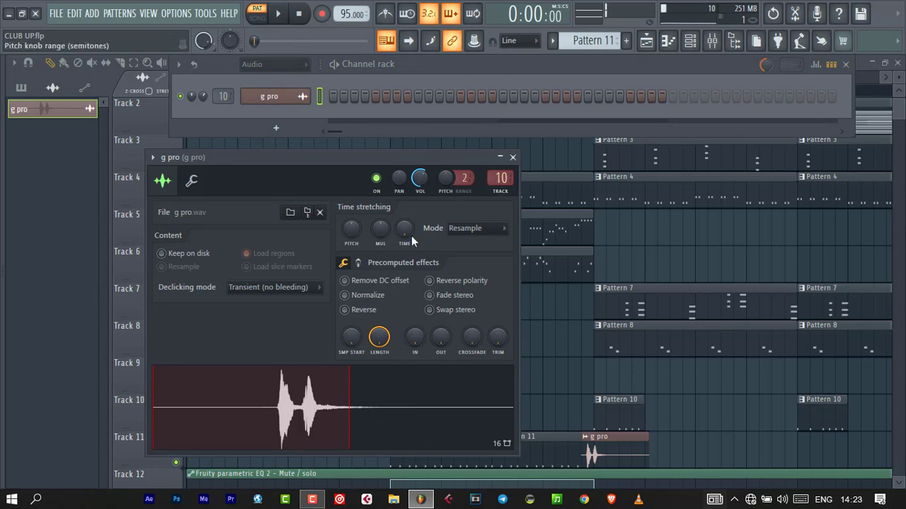
click(513, 157)
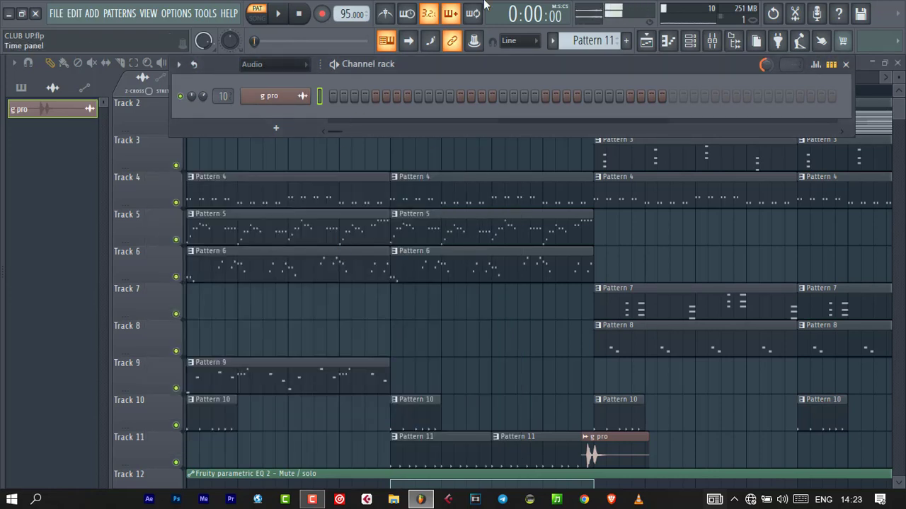
- View the Automation channels in the channel rack and close the rack
click(272, 66)
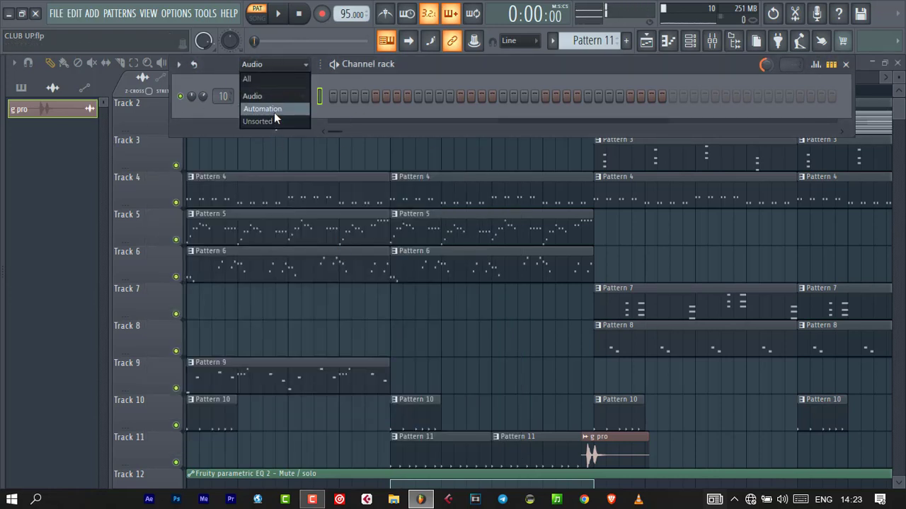
click(275, 109)
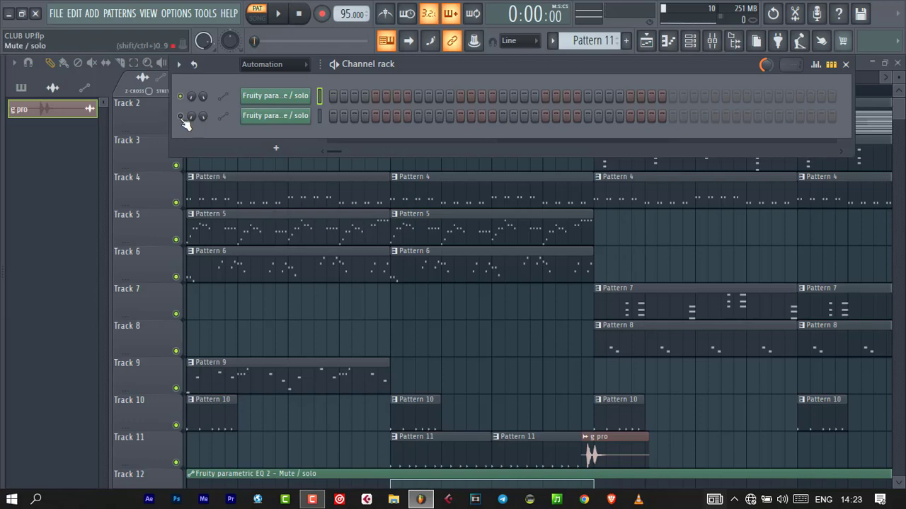
click(845, 64)
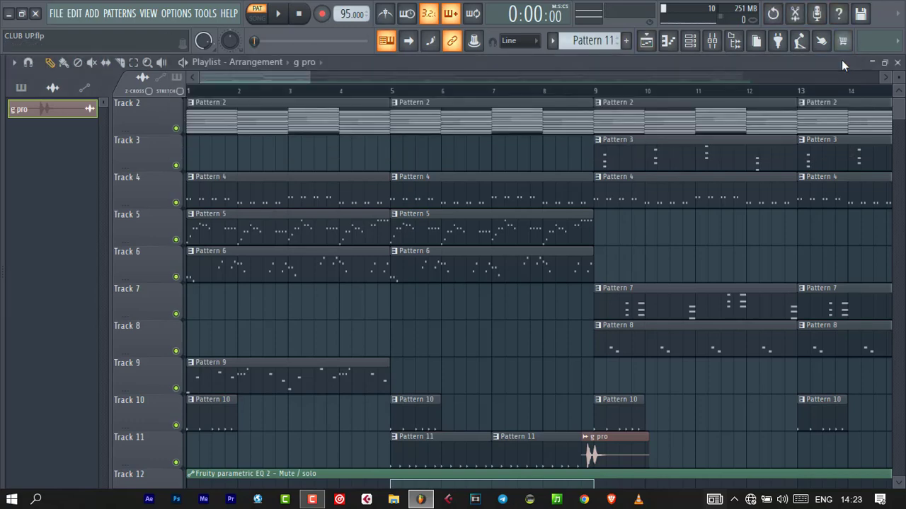
- Open the mixer and compare the PERCUSSION and INSTRUMENTS bus tracks and their effect slots
click(711, 41)
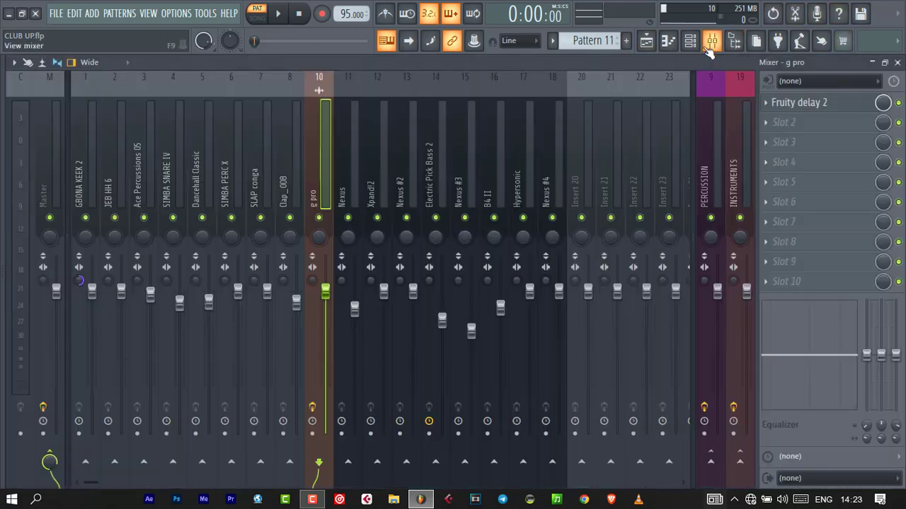
click(722, 162)
click(734, 160)
click(714, 165)
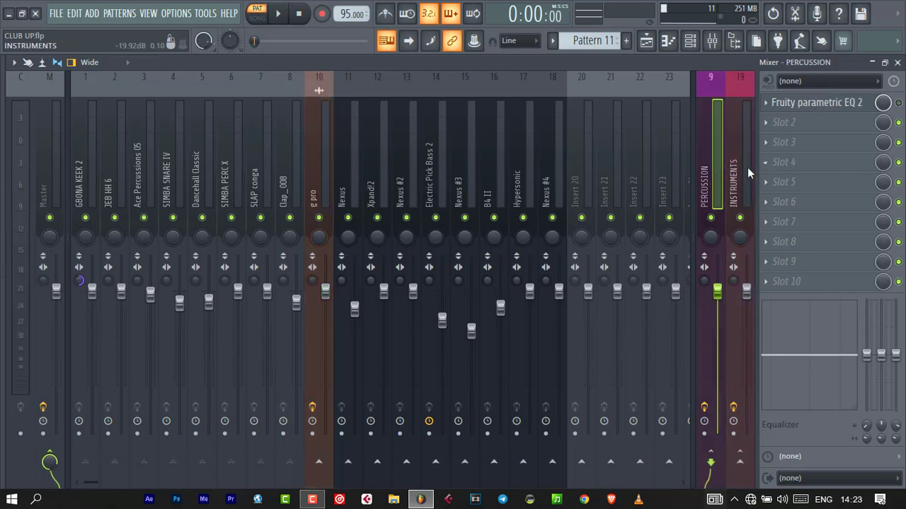
click(743, 169)
click(711, 177)
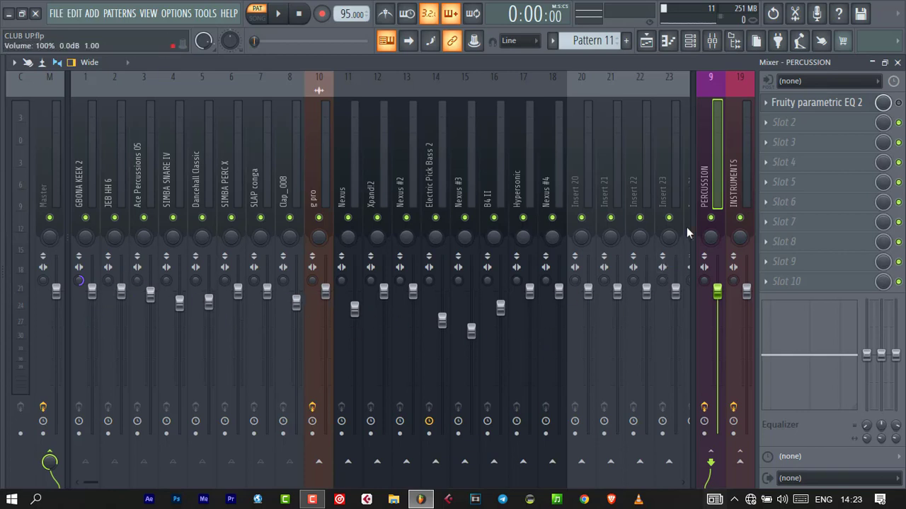
- Check the routing of mixer tracks 1 to 8, GBONA KEEK 2 through Clap_008, to the PERCUSSION bus
click(82, 179)
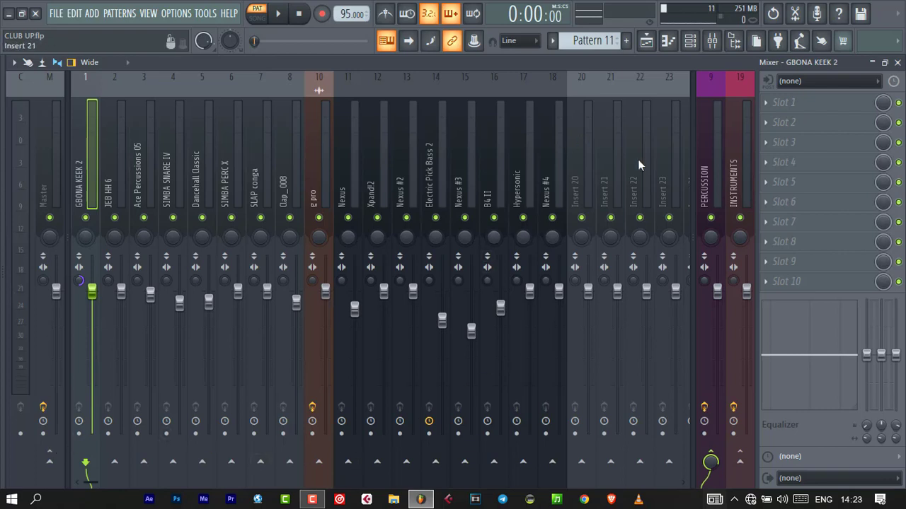
click(711, 183)
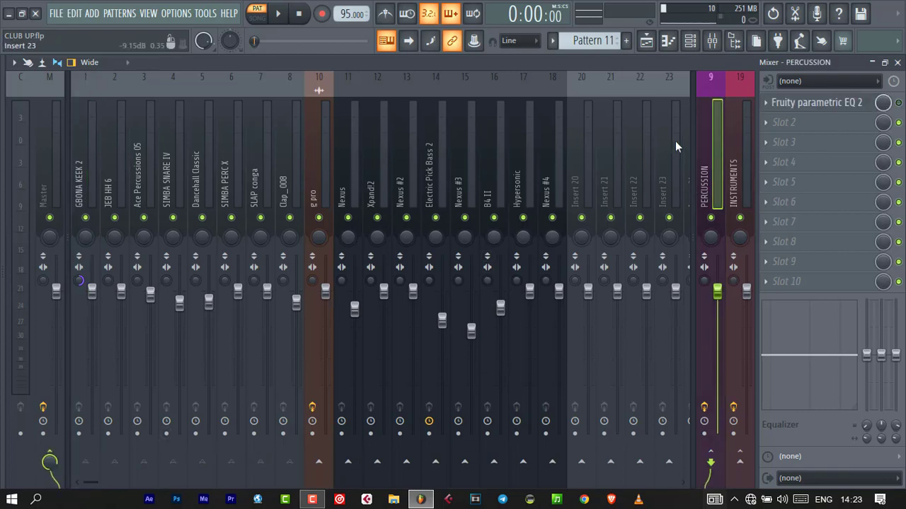
click(89, 169)
click(110, 173)
click(137, 177)
click(181, 162)
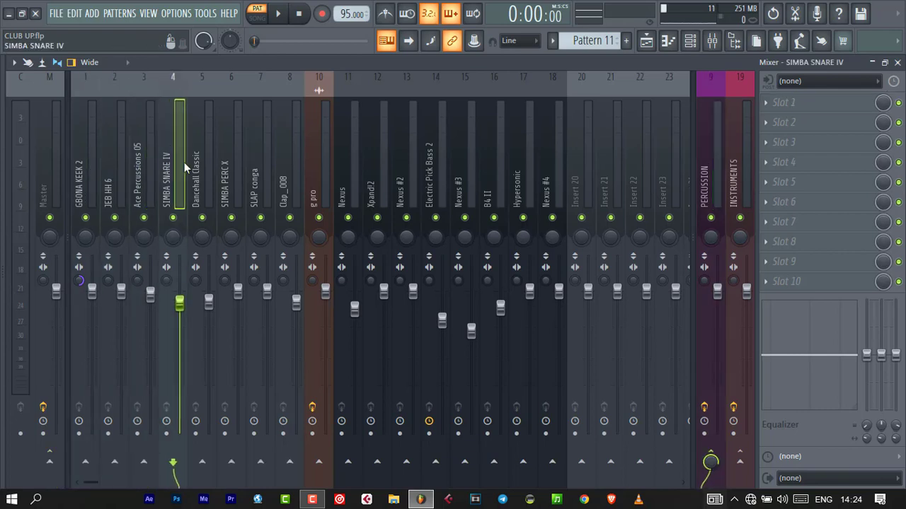
click(203, 158)
click(237, 156)
click(265, 157)
click(293, 159)
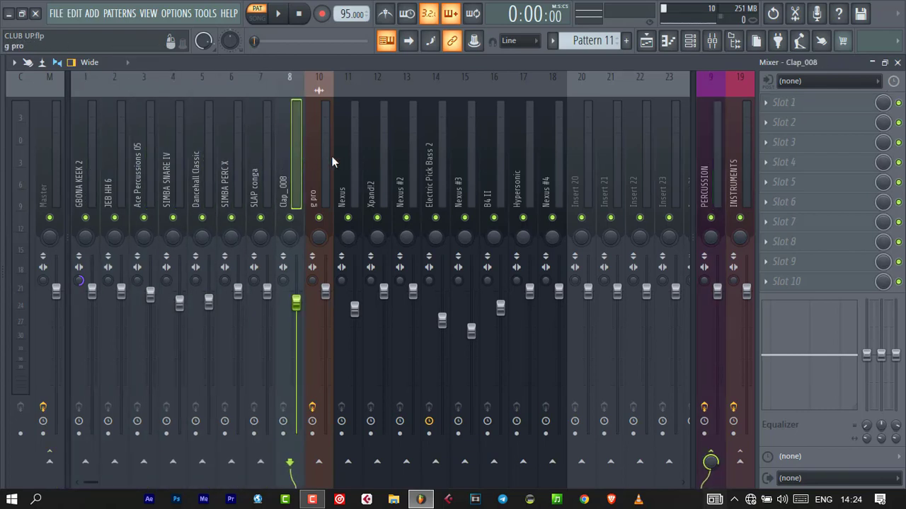
- Check the routing of the Nexus, Xpand!2, Nexus #2 and Nexus #3 mixer tracks to the INSTRUMENTS bus
click(350, 158)
click(379, 156)
click(409, 152)
click(467, 145)
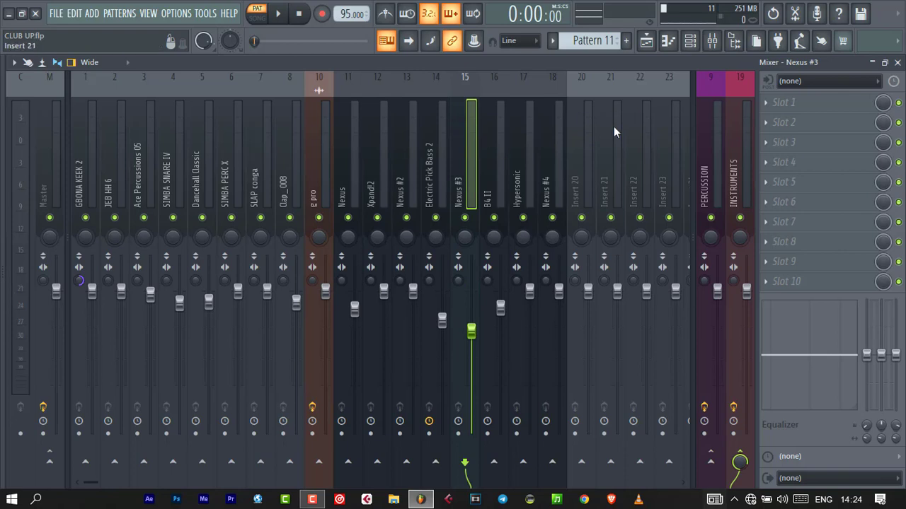
- Check that the PERCUSSION and INSTRUMENTS bus tracks both hold a Fruity parametric EQ 2 in their first effect slot
click(702, 149)
click(735, 136)
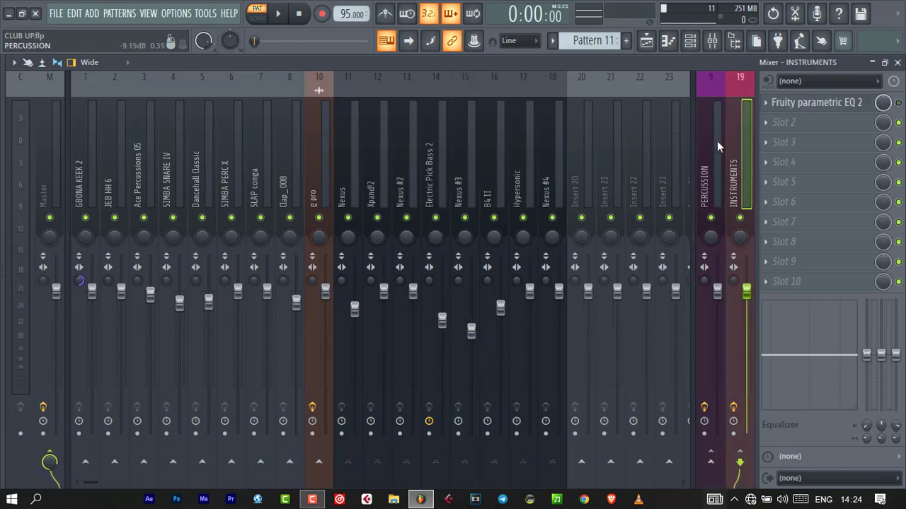
click(717, 147)
click(740, 129)
click(713, 143)
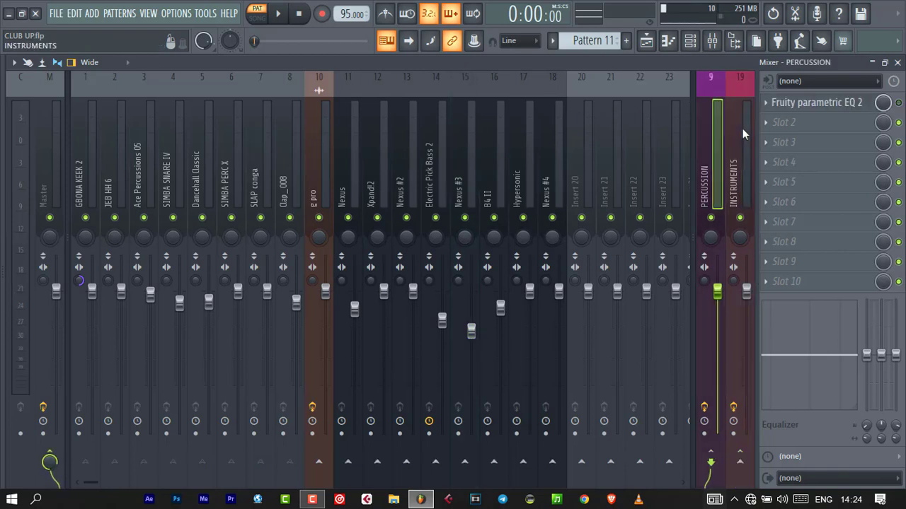
- Inspect the EQ curve and preset list of the Fruity parametric EQ 2 on the PERCUSSION track and close the plugin
click(778, 107)
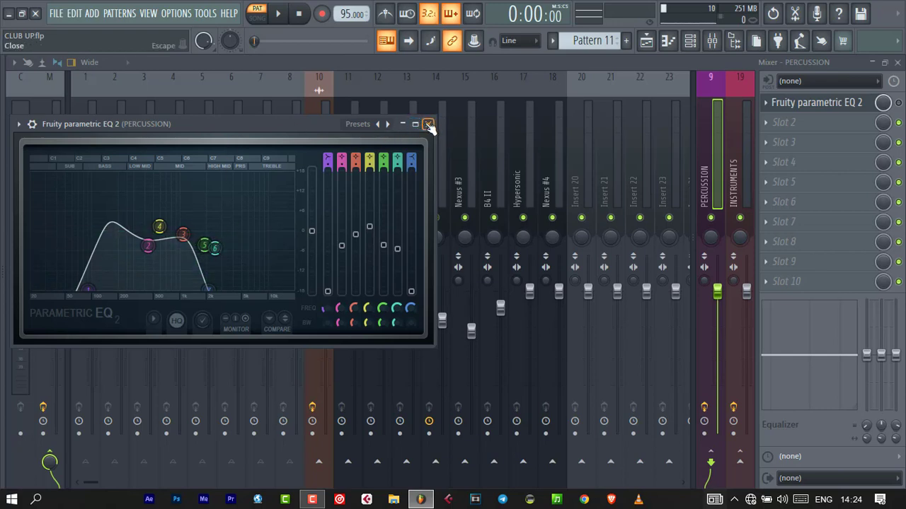
right_click(388, 126)
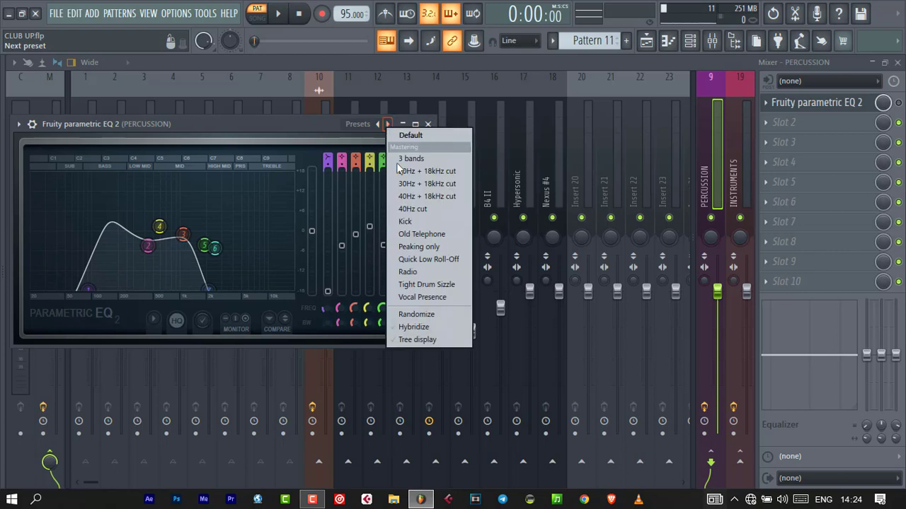
click(280, 134)
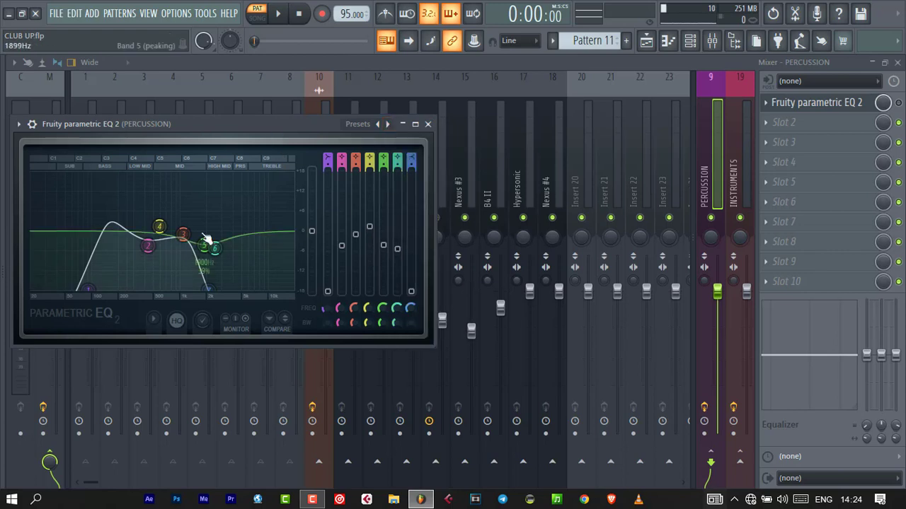
click(428, 125)
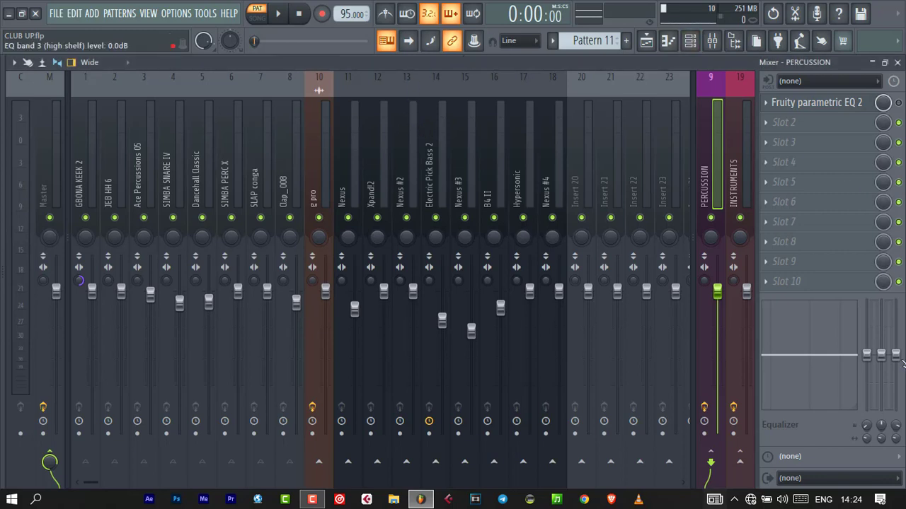
- View the automation options for the mute switch of the INSTRUMENTS track's Fruity parametric EQ 2 and close the mixer
click(739, 177)
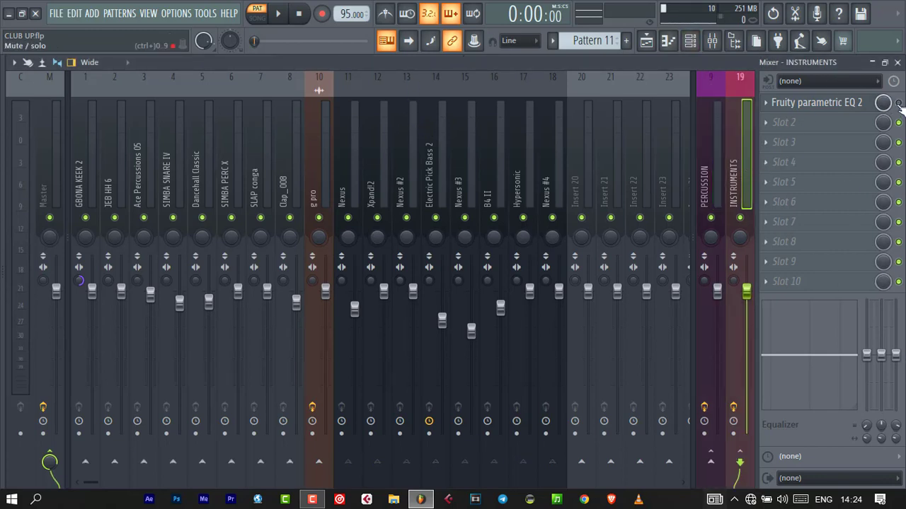
click(718, 124)
click(746, 131)
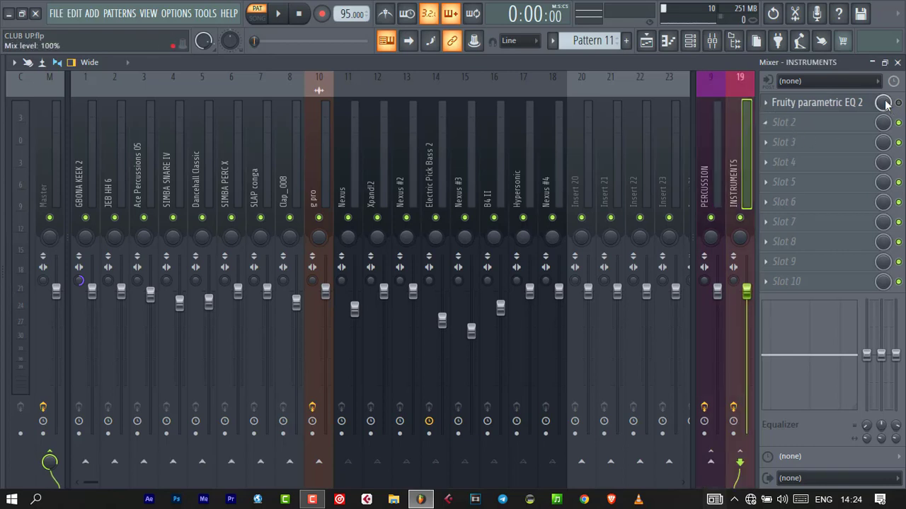
right_click(898, 104)
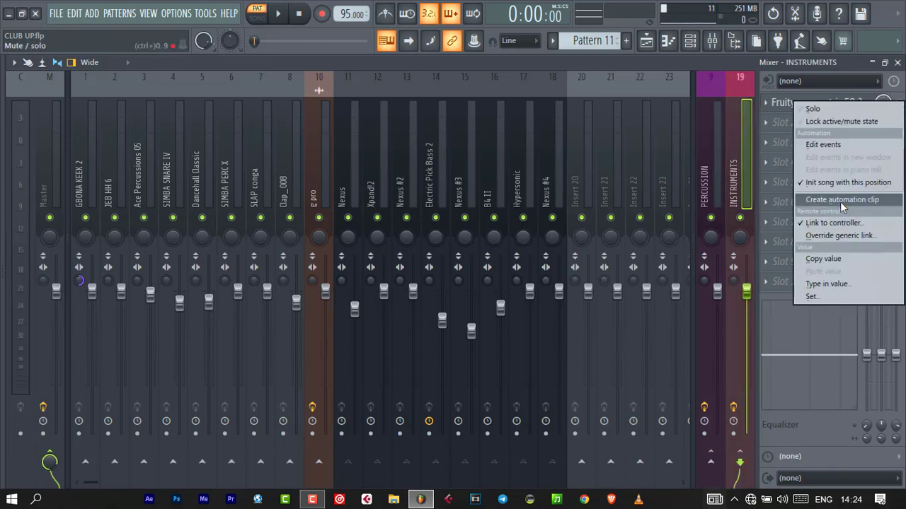
click(738, 168)
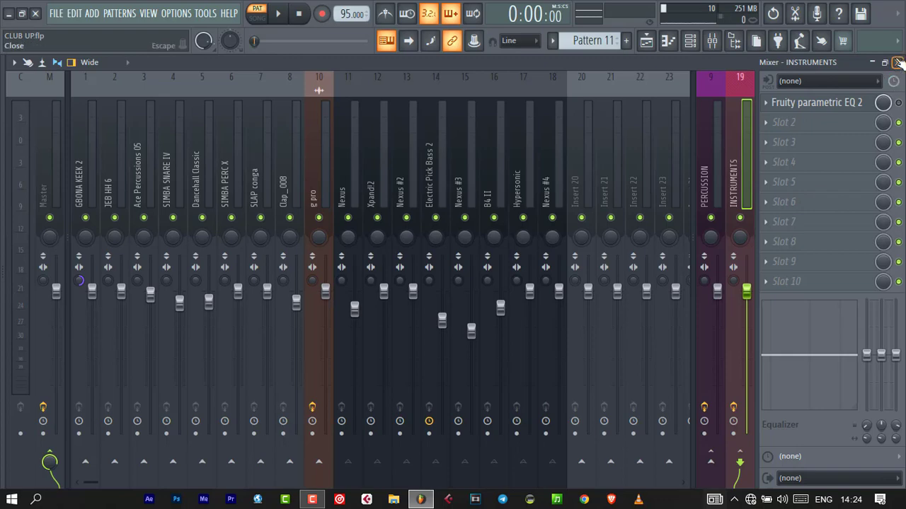
click(897, 62)
- Examine the whole playlist arrangement, including the Fruity parametric EQ 2 mute automation clips on Tracks 12 and 13
drag(311, 75, 573, 75)
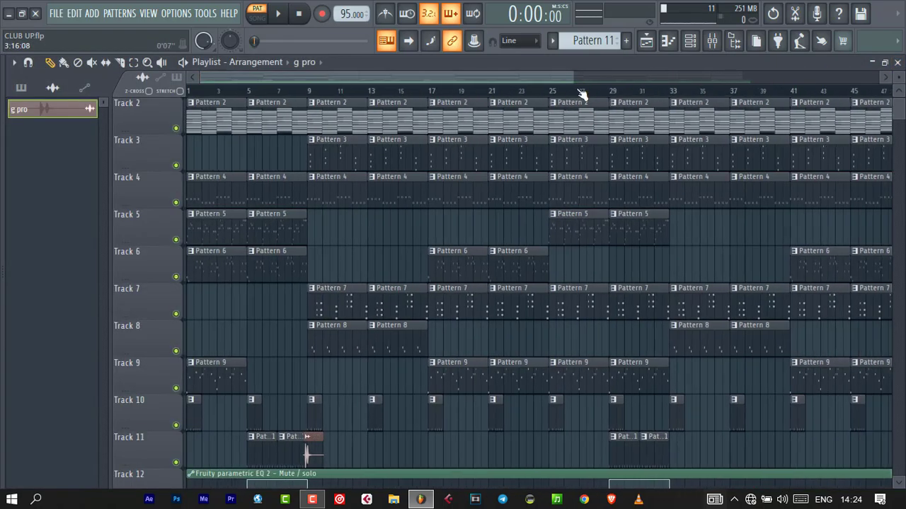
scroll(461, 222, down, 5)
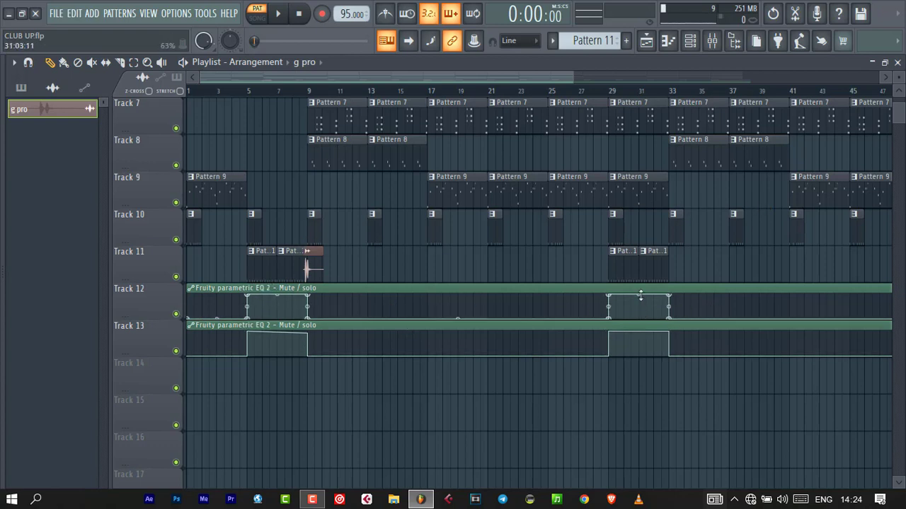
drag(423, 75, 359, 78)
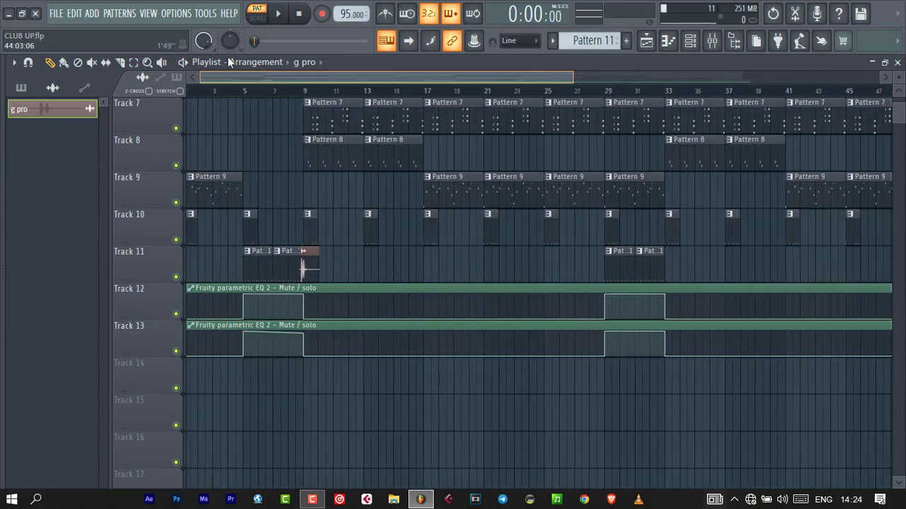
drag(569, 81, 645, 92)
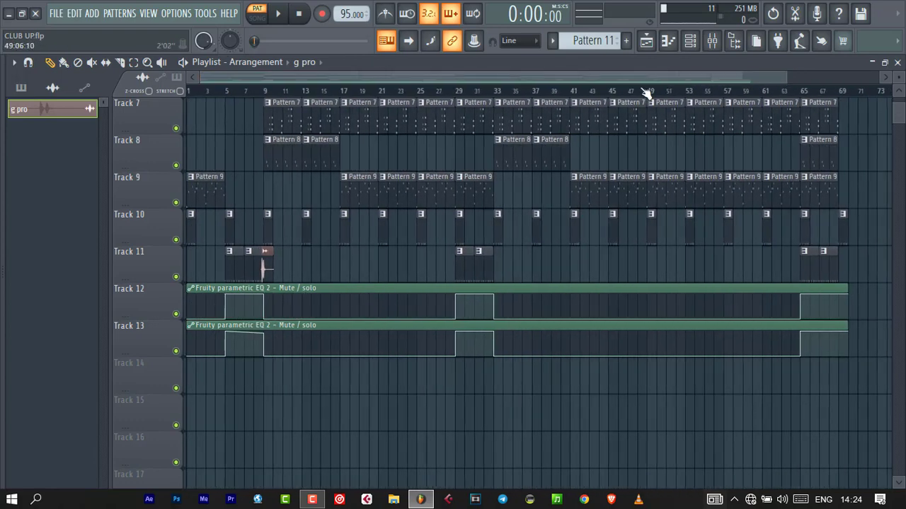
scroll(777, 127, up, 5)
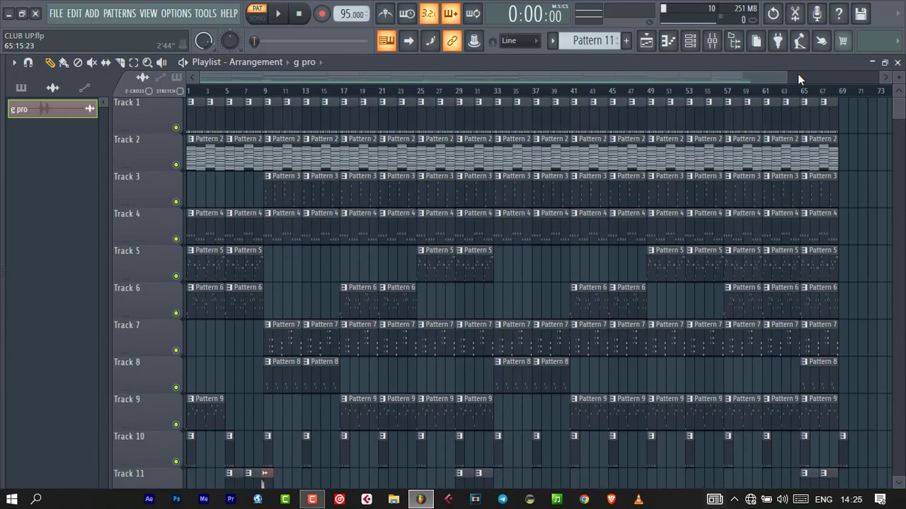
drag(781, 76, 750, 72)
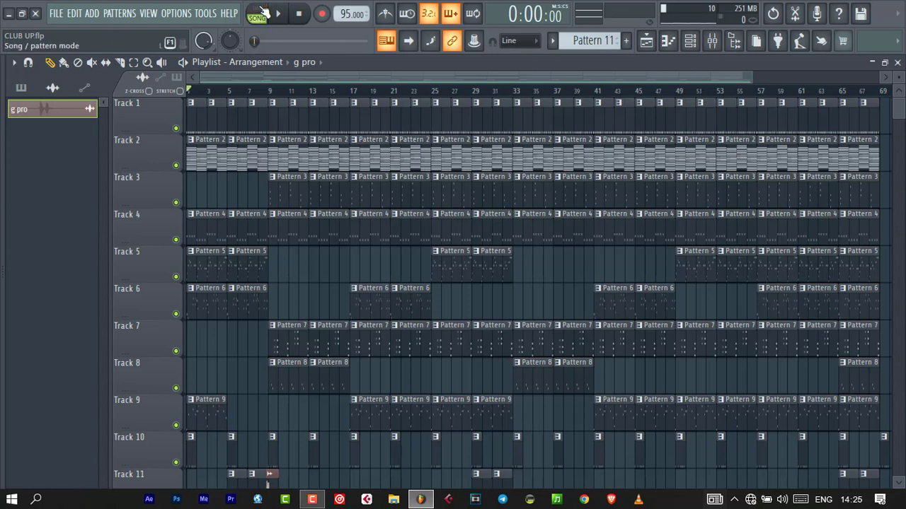
- Play the full arrangement in song mode with auto-scrolling enabled and stop playback after the last pattern
key(space)
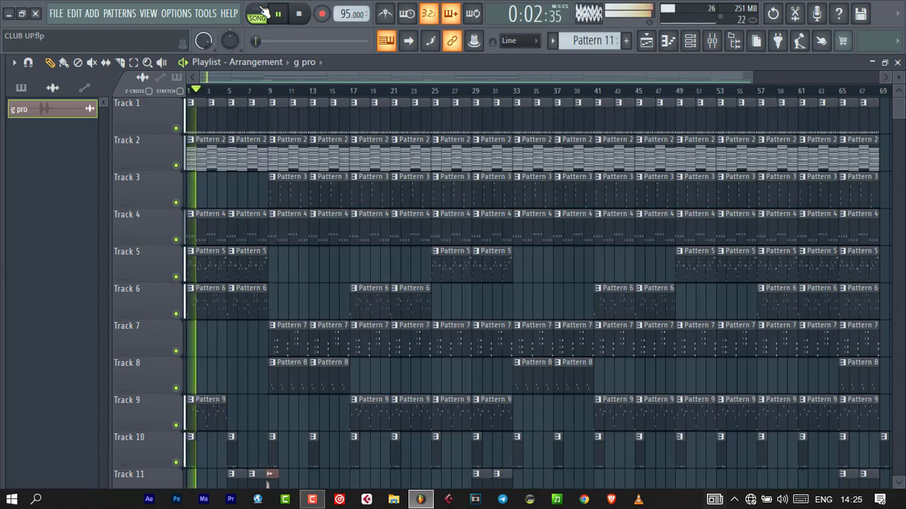
scroll(279, 179, down, 2)
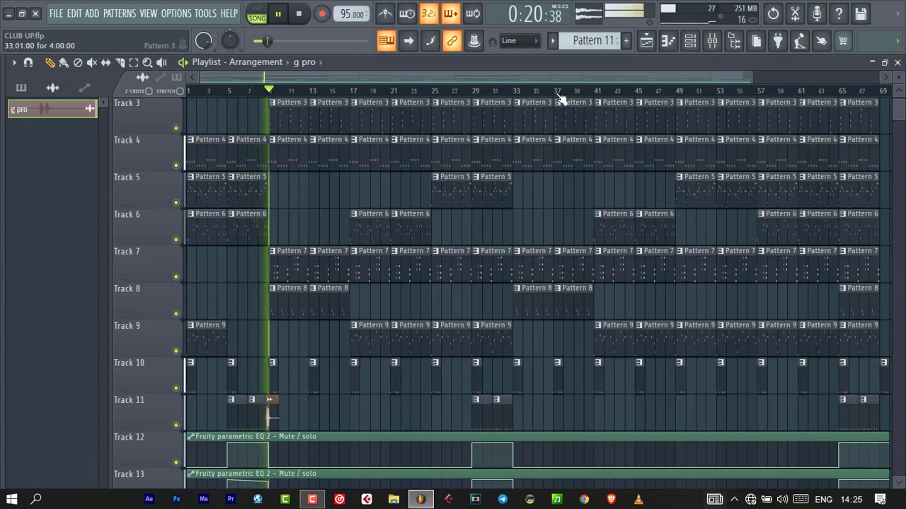
drag(749, 78, 322, 77)
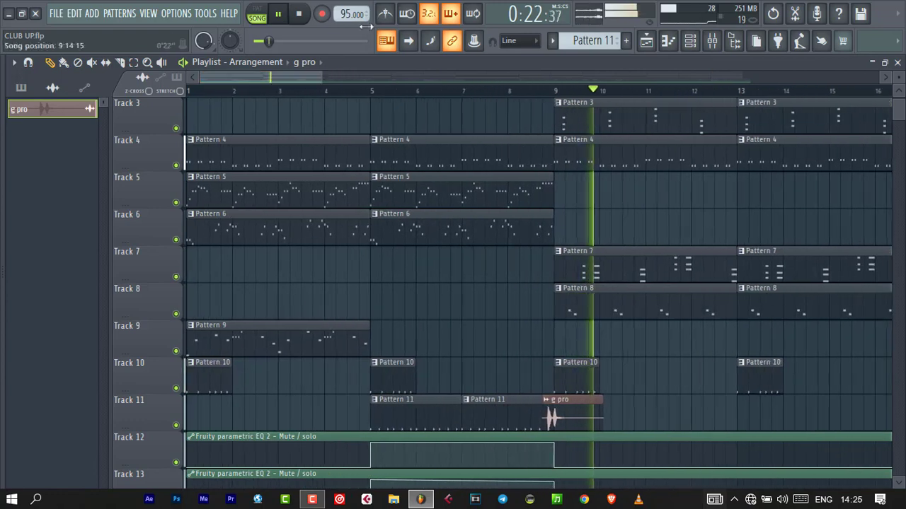
click(414, 43)
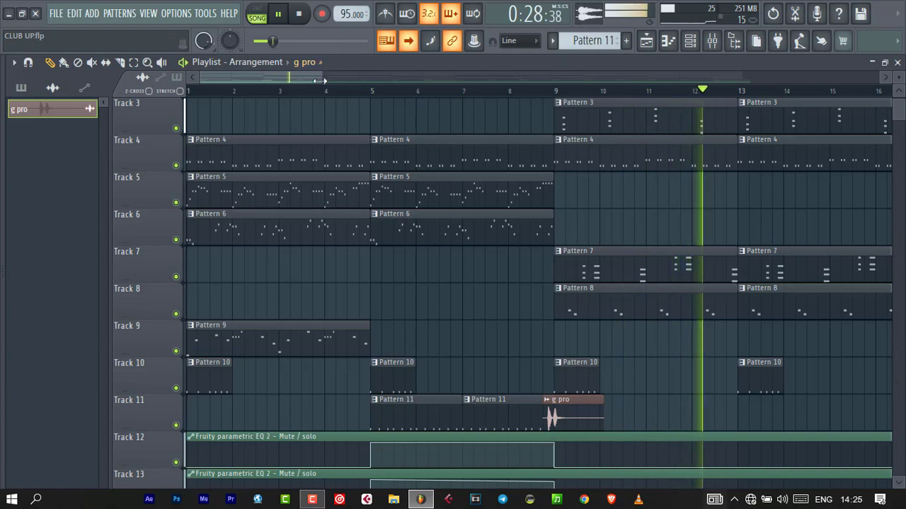
scroll(370, 128, down, 1)
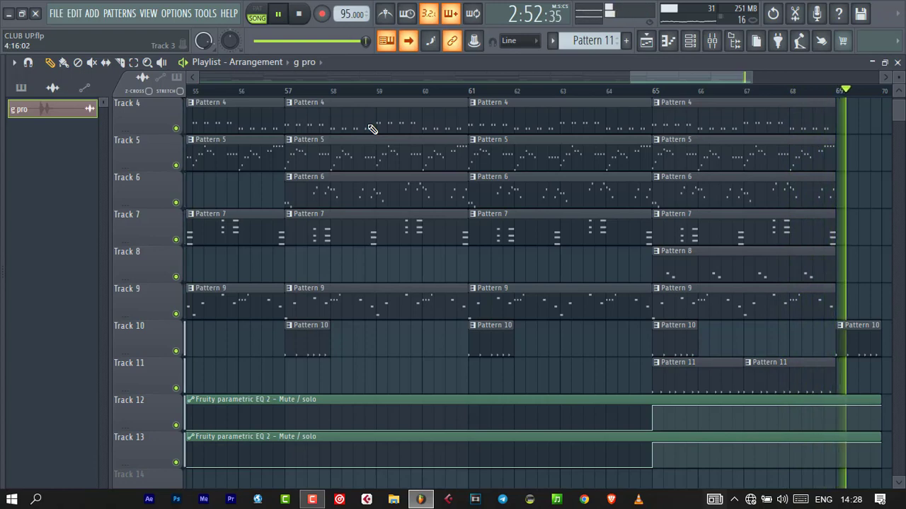
key(space)
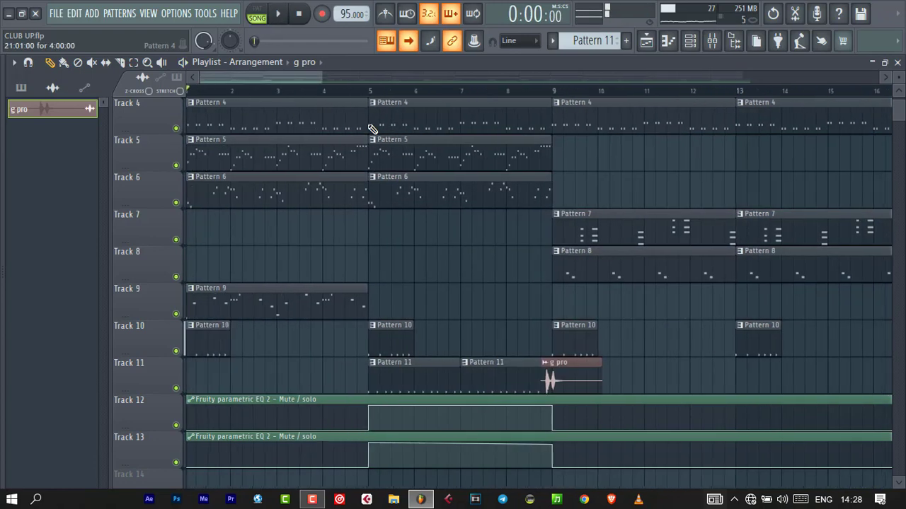